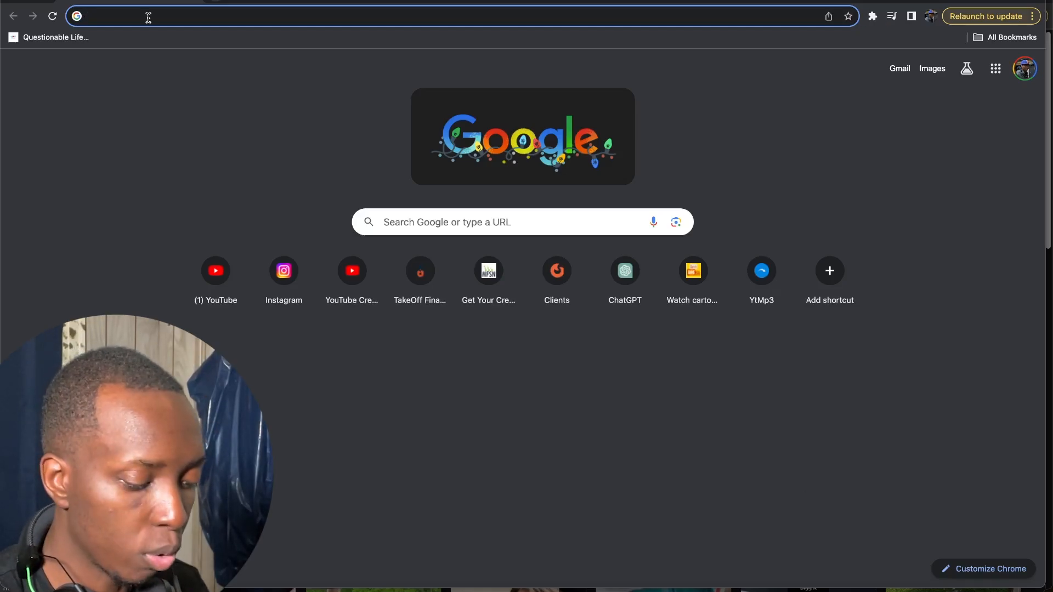
- Open the brew.sh website in the browser and switch to Terminal
type("brew.sh")
key("Return")
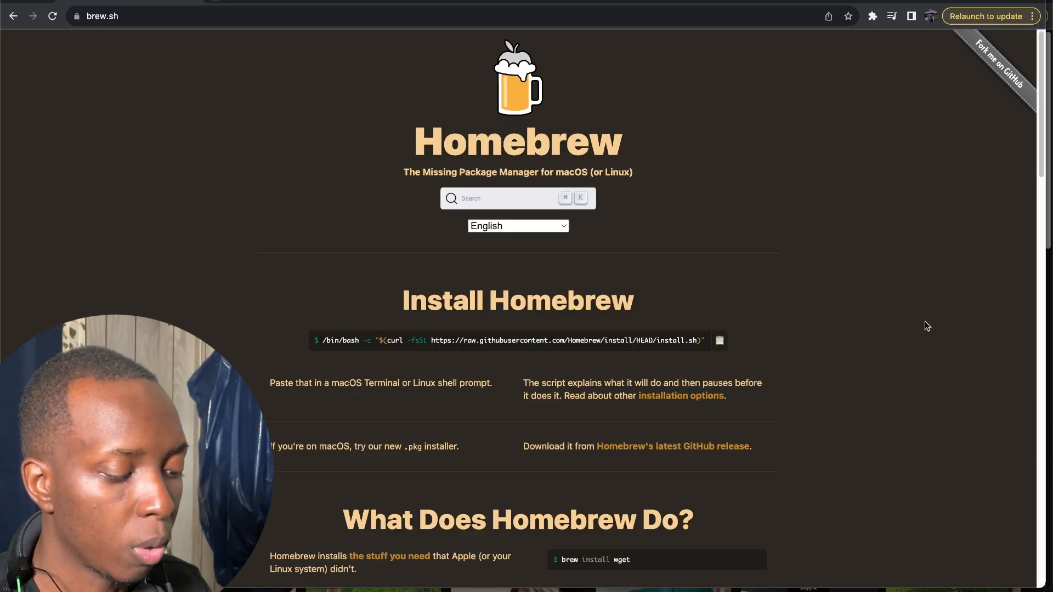
key("super+space")
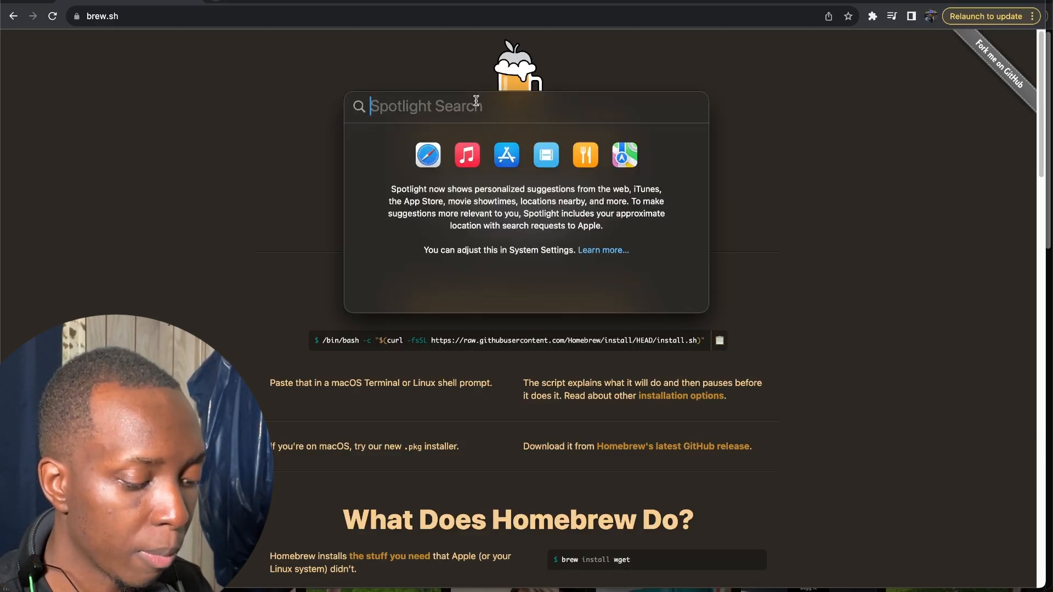
type("terminal")
key("Return")
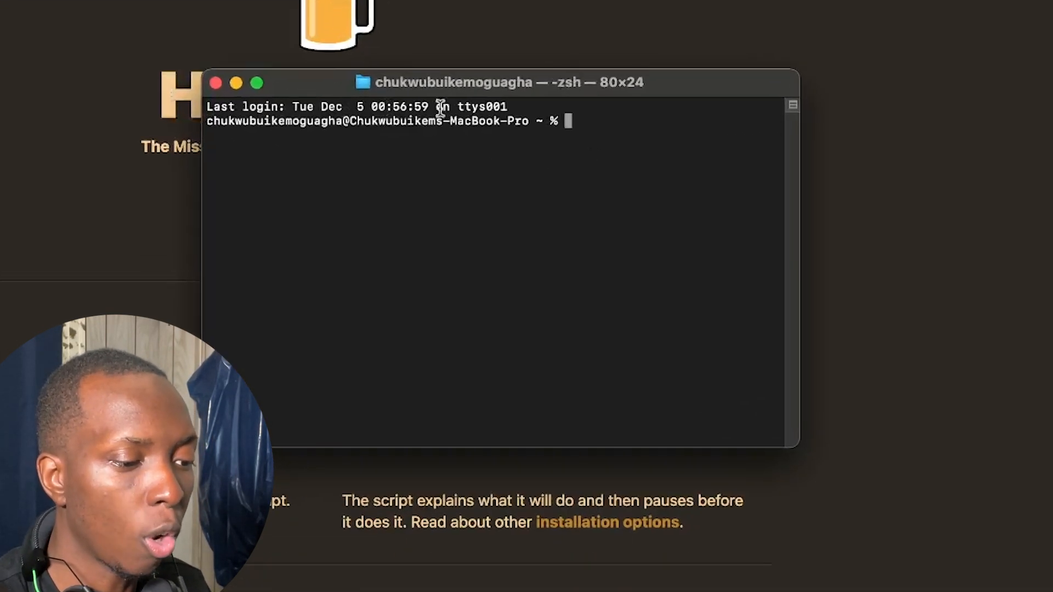
type("/bin/bash -c \"$(curl -fsSL https://raw.githubusercontent.com/Homebrew/install/HEAD/install.sh)\"")
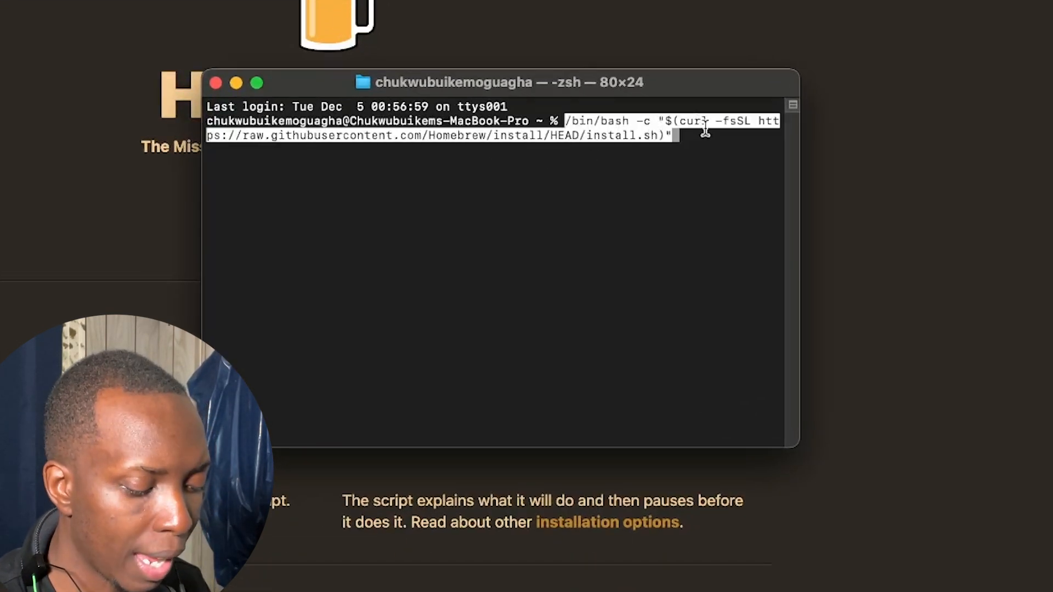
left_click_drag(800, 275, 1025, 274)
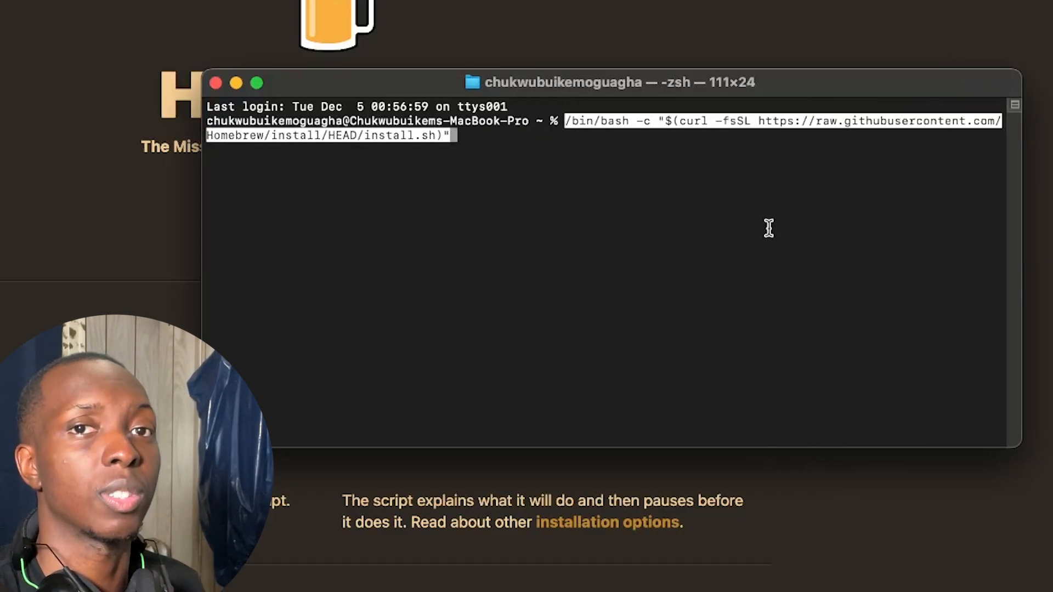
key("Return")
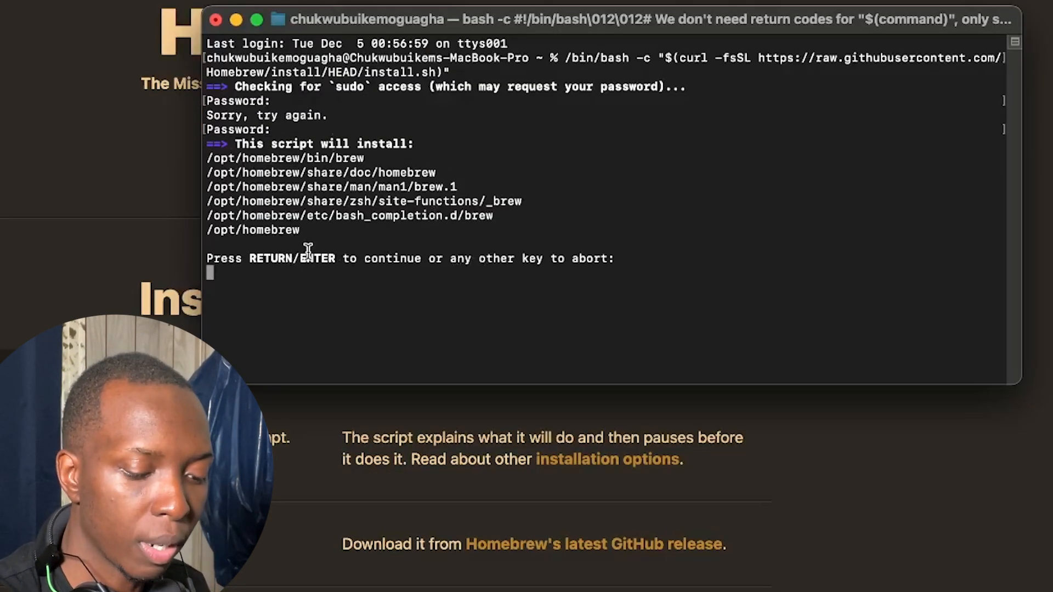
key("Return")
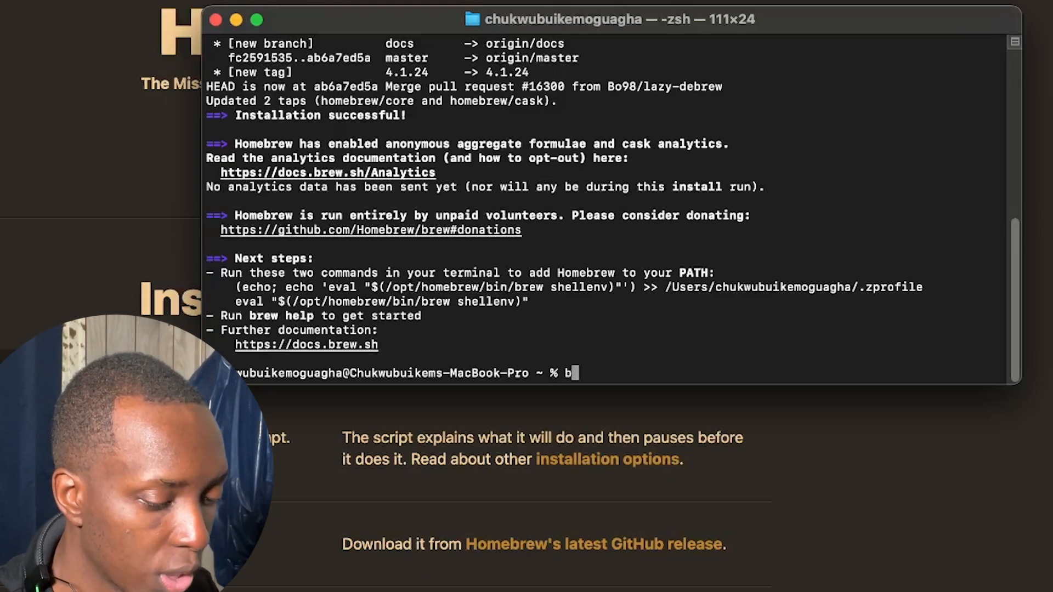
- Check the Homebrew installation by running brew doctor
type("or")
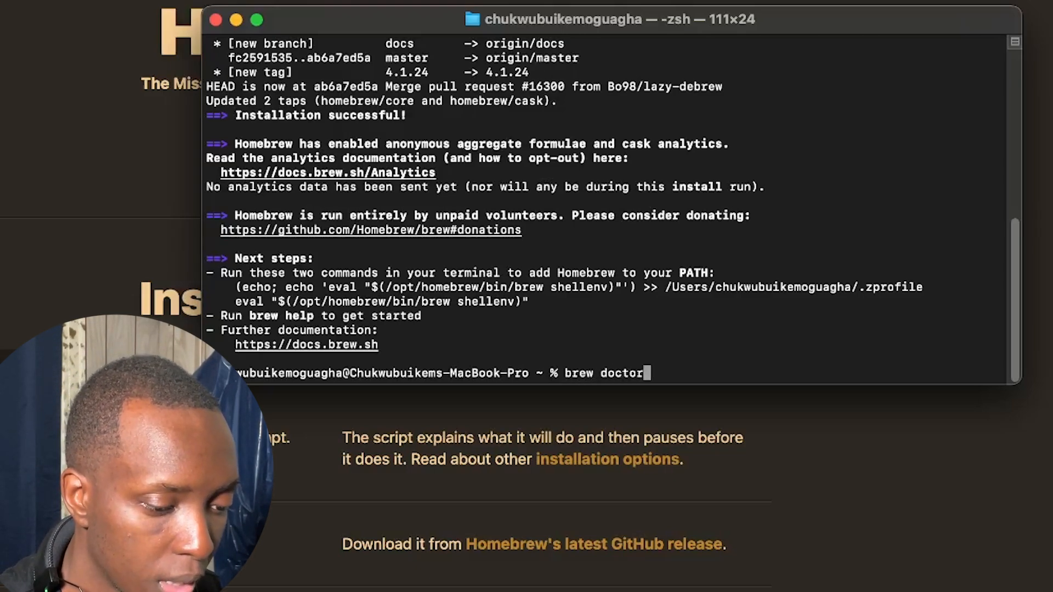
key("Return")
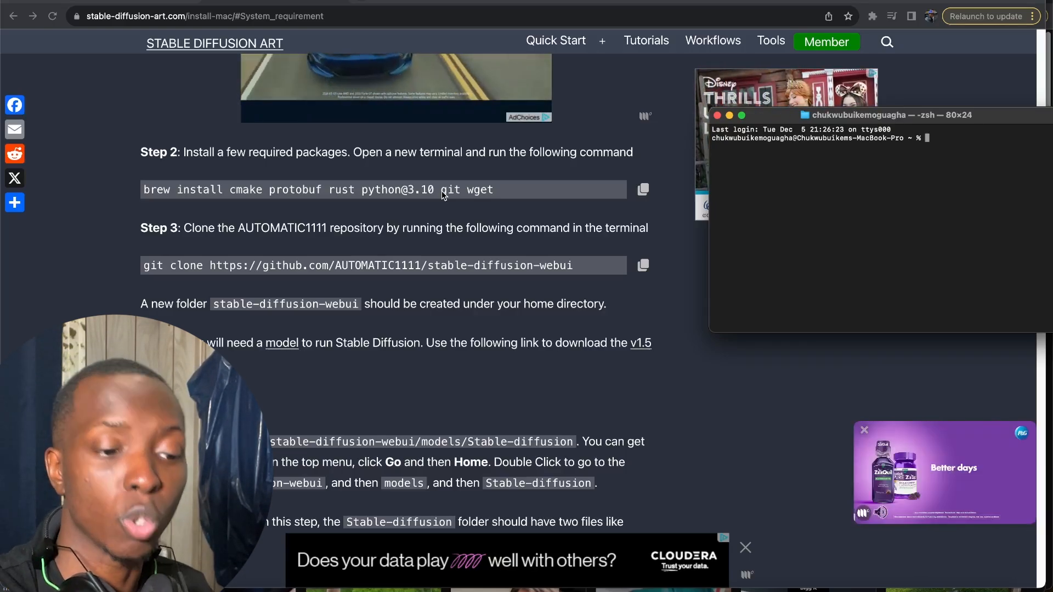
left_click(642, 190)
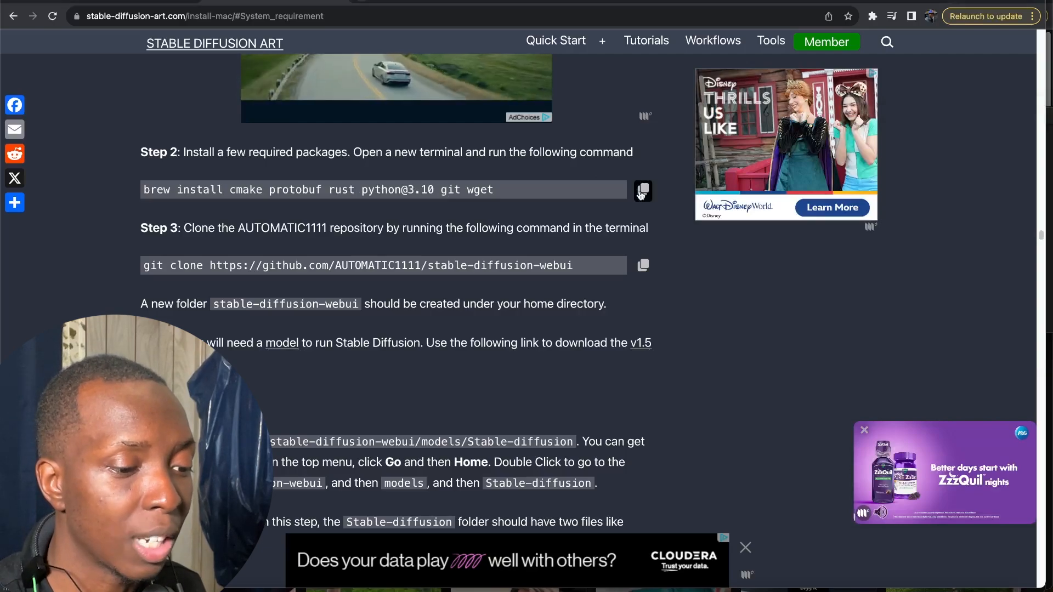
left_click(642, 193)
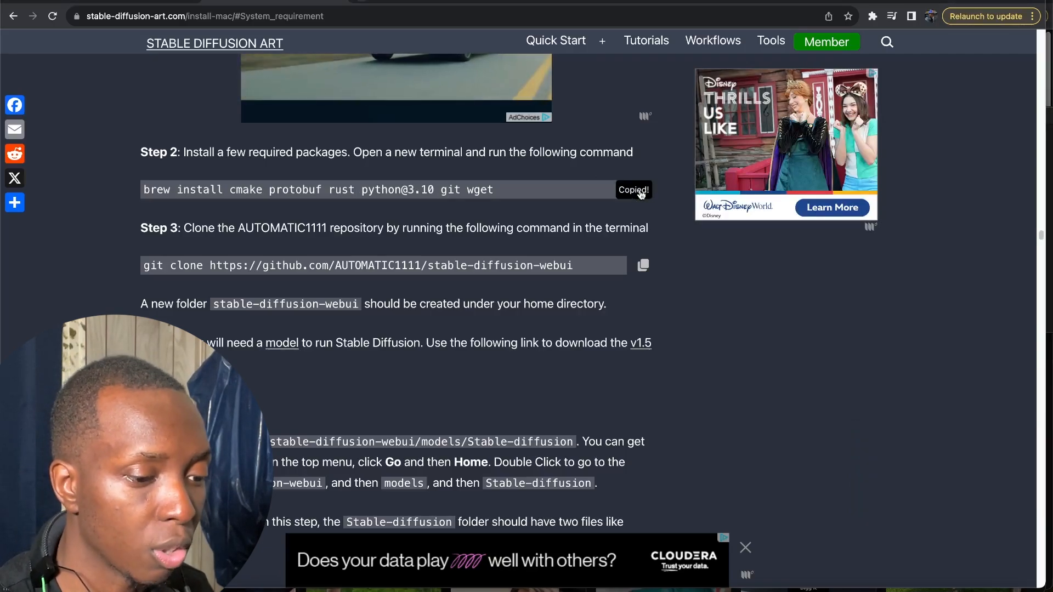
left_click(754, 588)
left_click_drag(970, 115, 654, 125)
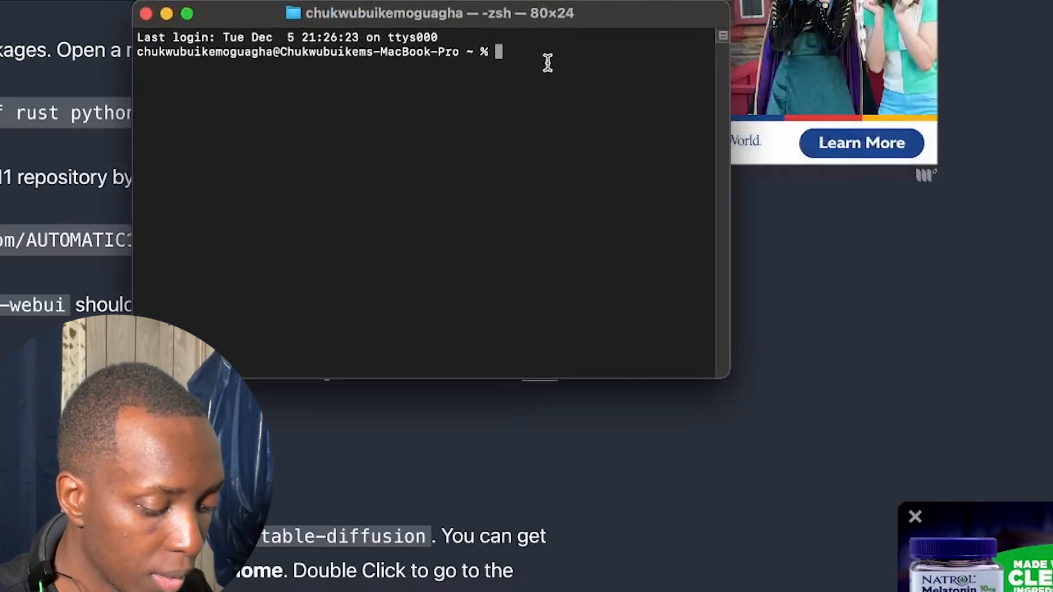
key("super+v")
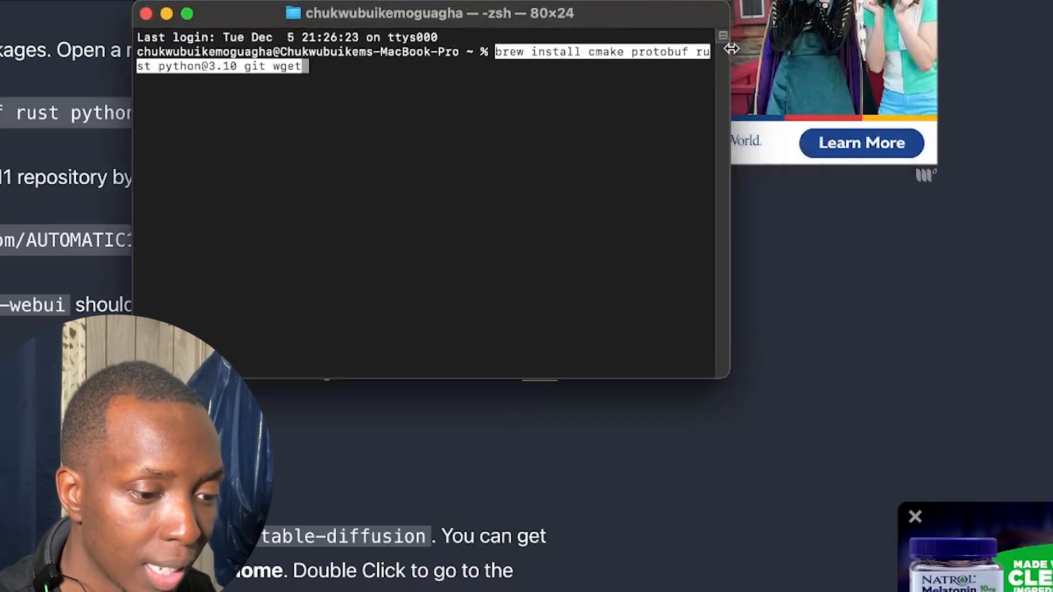
left_click_drag(729, 52, 995, 52)
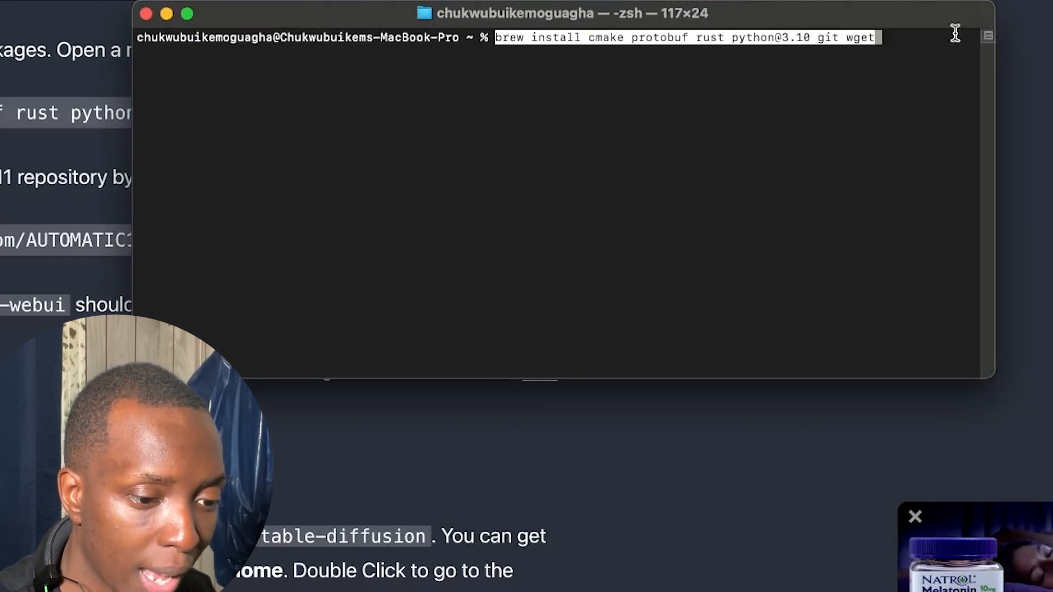
- Trim the pasted command down to brew install python and run it
key("BackSpace")
key("BackSpace")
key("BackSpace")
key("BackSpace")
key("BackSpace")
key("BackSpace")
key("BackSpace")
key("BackSpace")
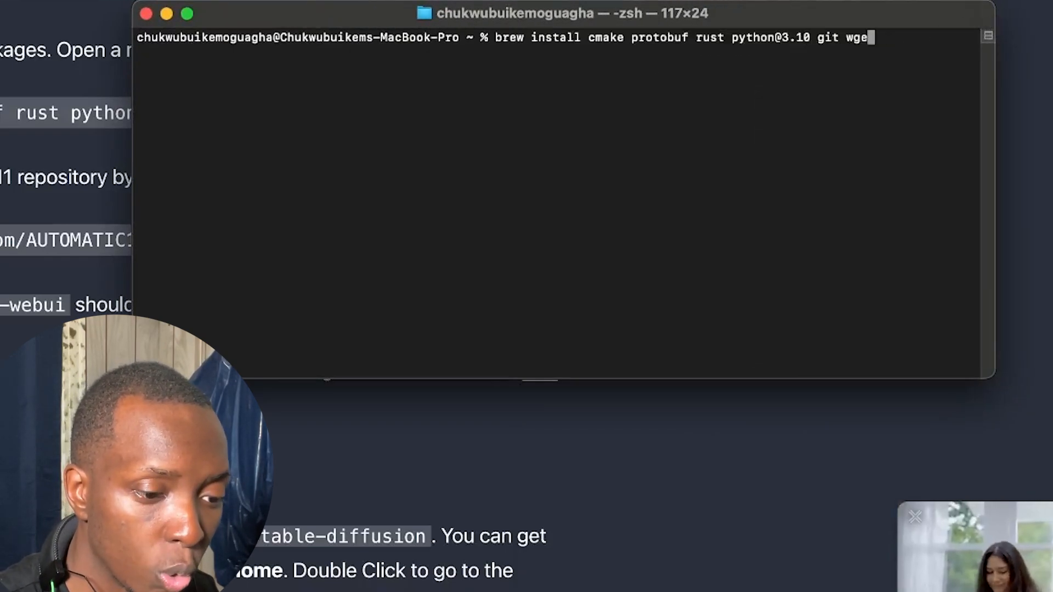
key("BackSpace")
key("BackSpace")
key("BackSpace")
key("BackSpace")
key("BackSpace")
key("BackSpace")
key("alt+Left")
key("Left")
key("BackSpace")
key("BackSpace")
key("BackSpace")
key("BackSpace")
key("BackSpace")
key("BackSpace")
key("BackSpace")
key("BackSpace")
key("BackSpace")
key("BackSpace")
key("BackSpace")
key("BackSpace")
key("BackSpace")
key("BackSpace")
key("BackSpace")
key("BackSpace")
key("BackSpace")
key("BackSpace")
key("BackSpace")
key("BackSpace")
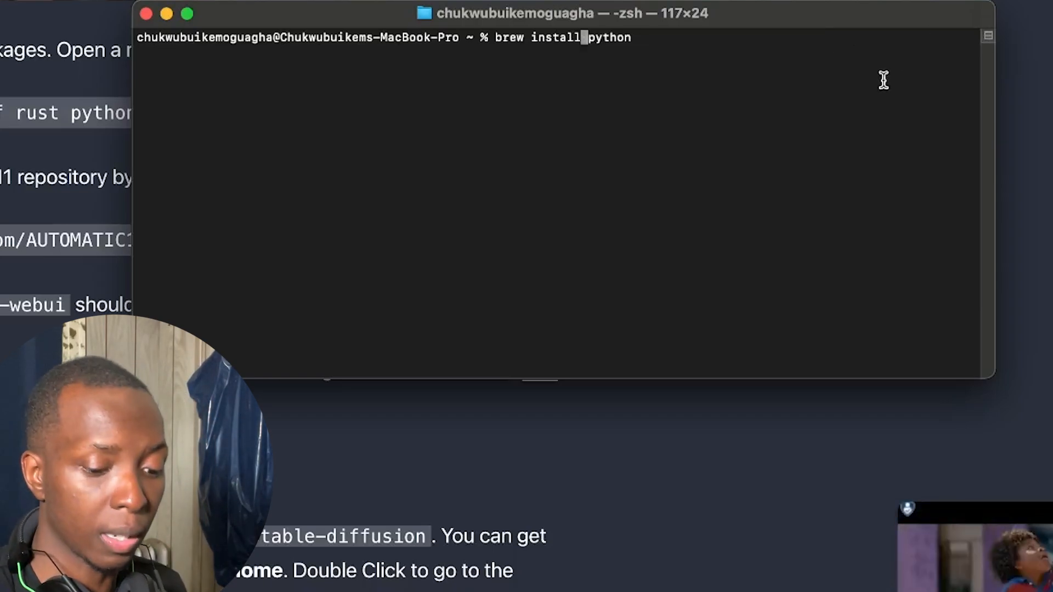
key("Return")
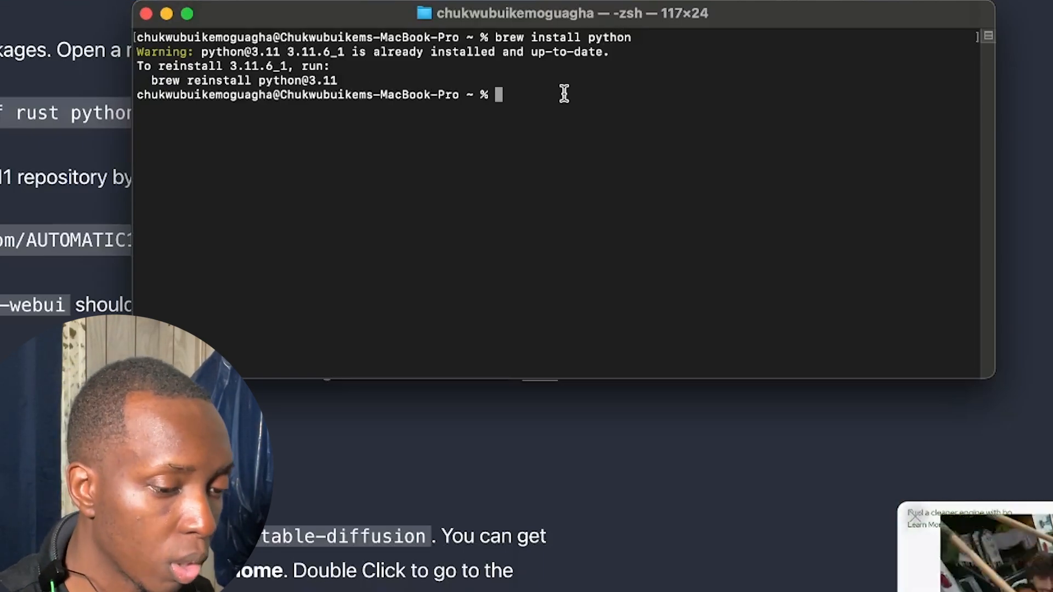
key("super+v")
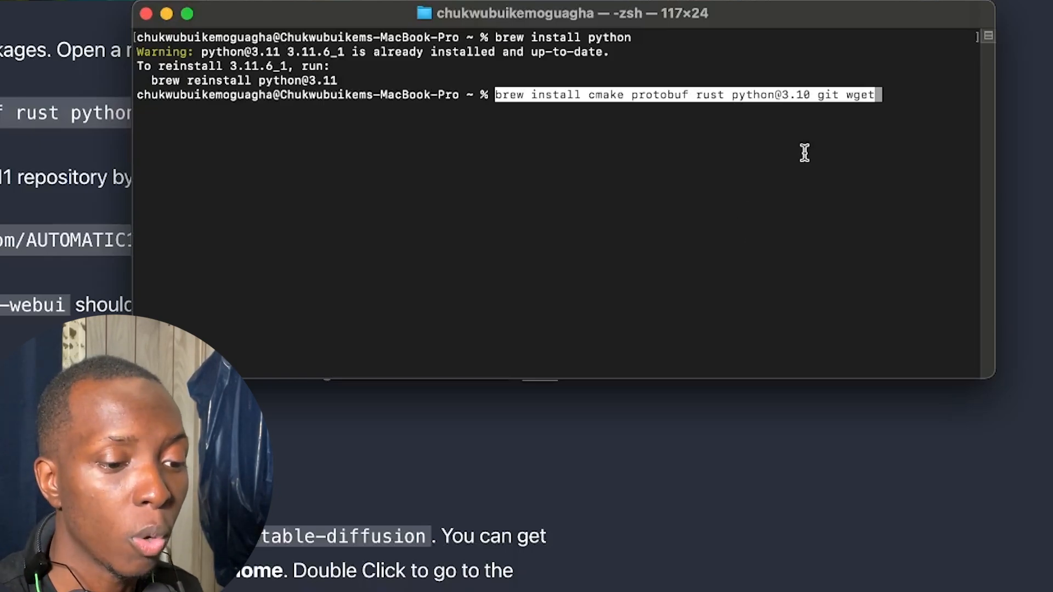
key("Return")
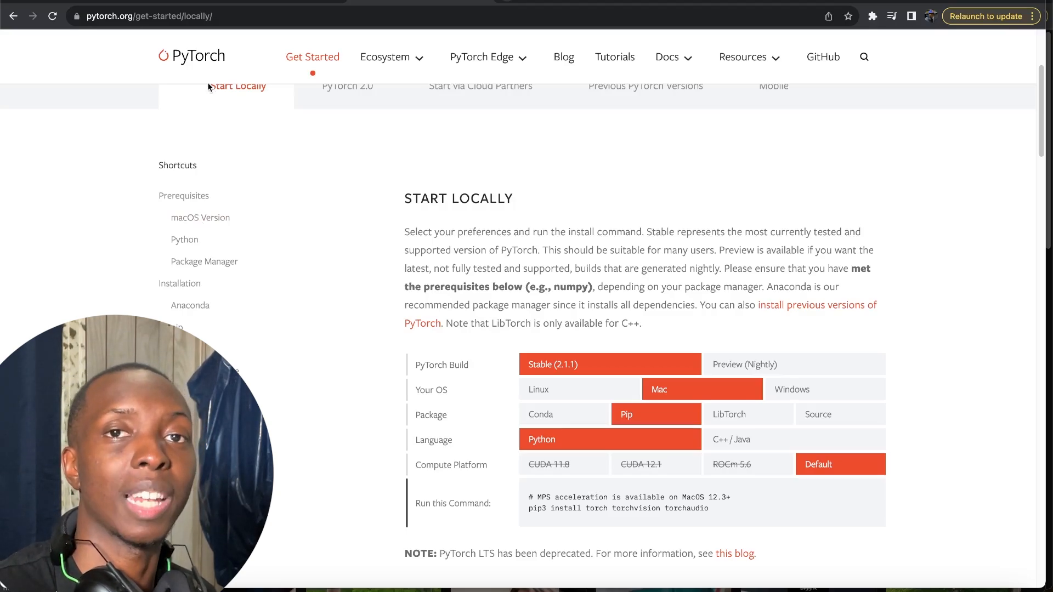
- Choose the Preview (Nightly) PyTorch build for Mac and copy its pip3 install command
scroll(616, 236, "down", 3)
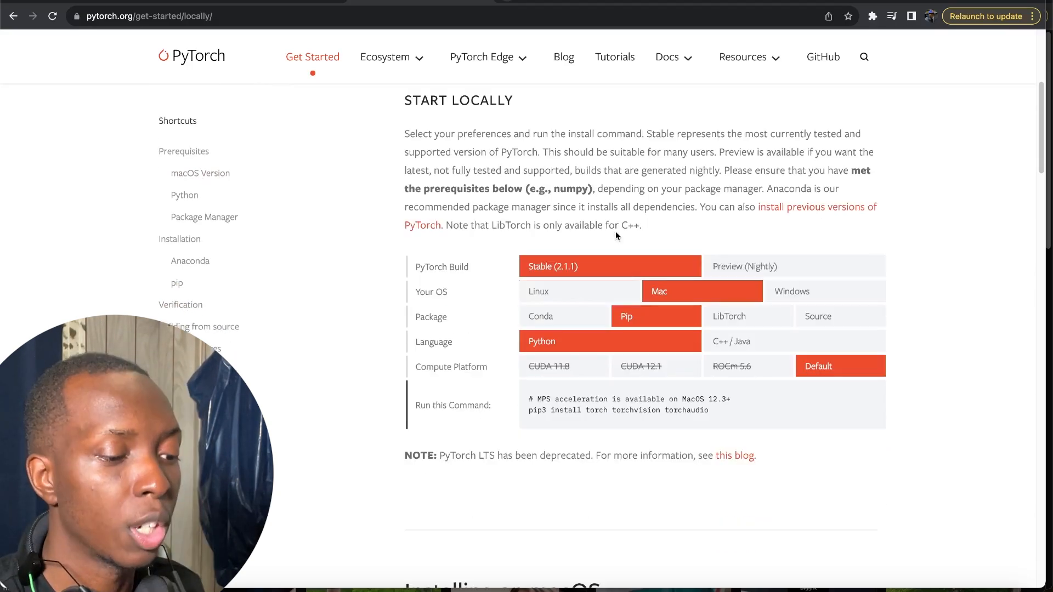
left_click(735, 268)
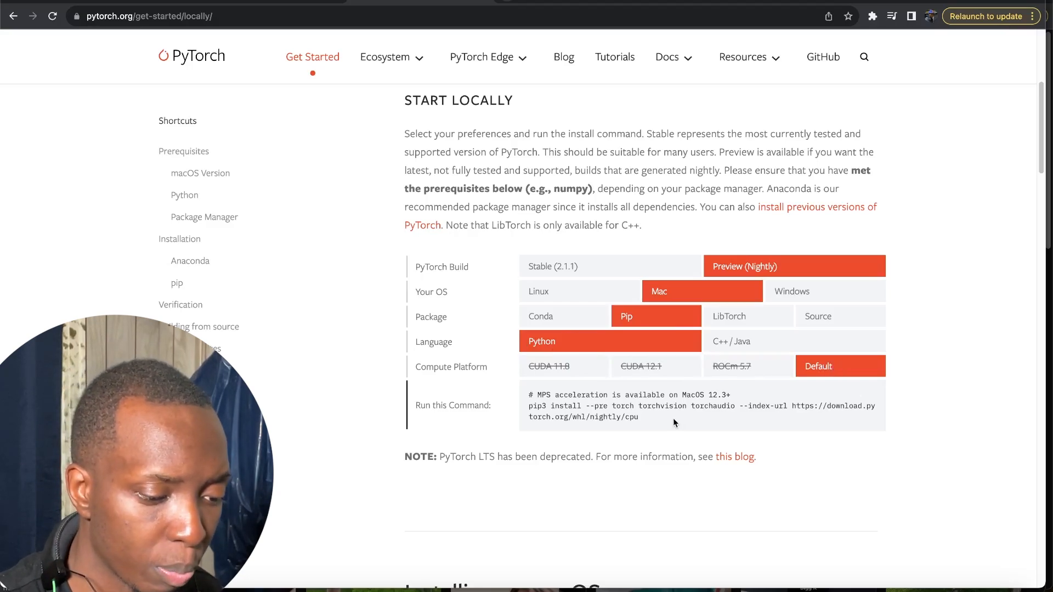
left_click_drag(673, 418, 525, 408)
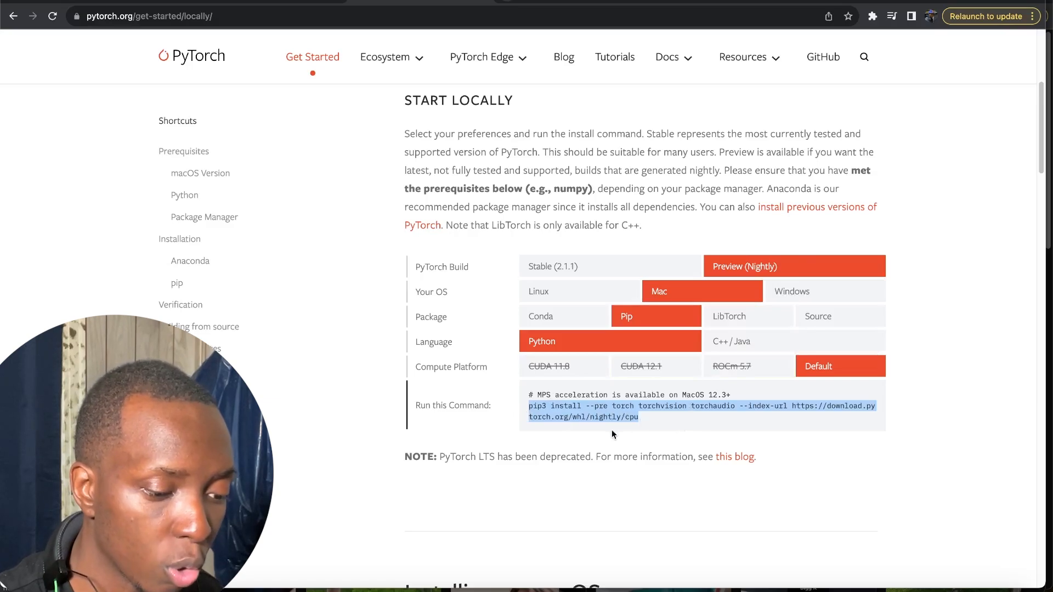
left_click(644, 420)
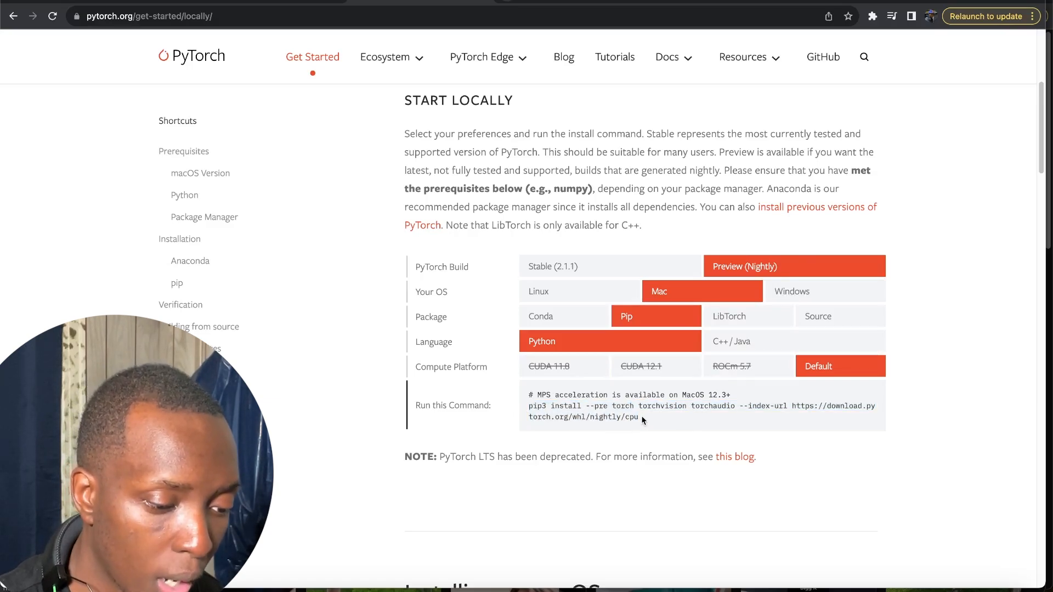
left_click_drag(640, 417, 525, 410)
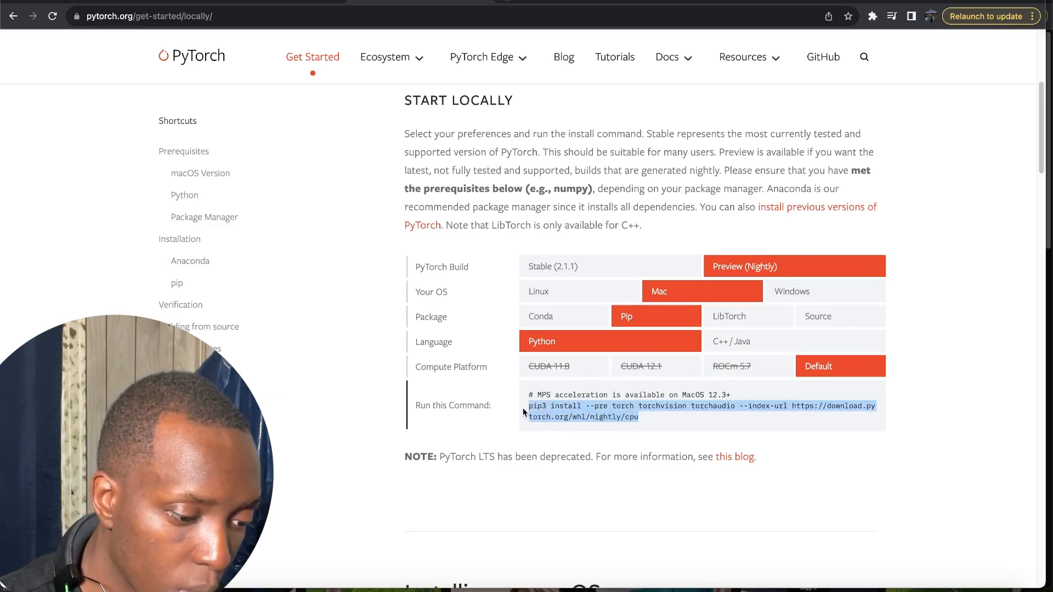
right_click(610, 416)
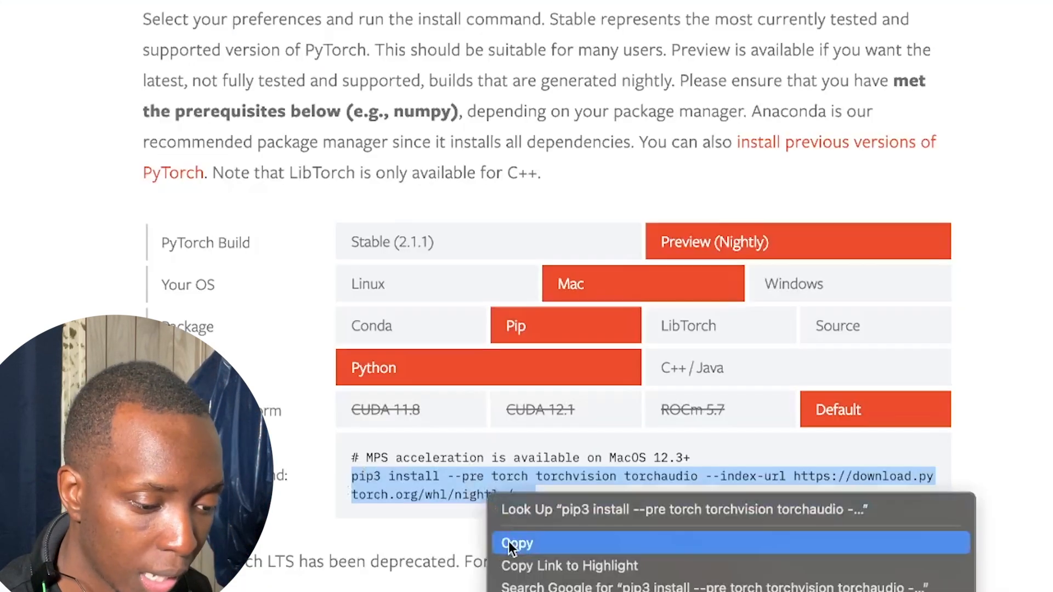
left_click(509, 545)
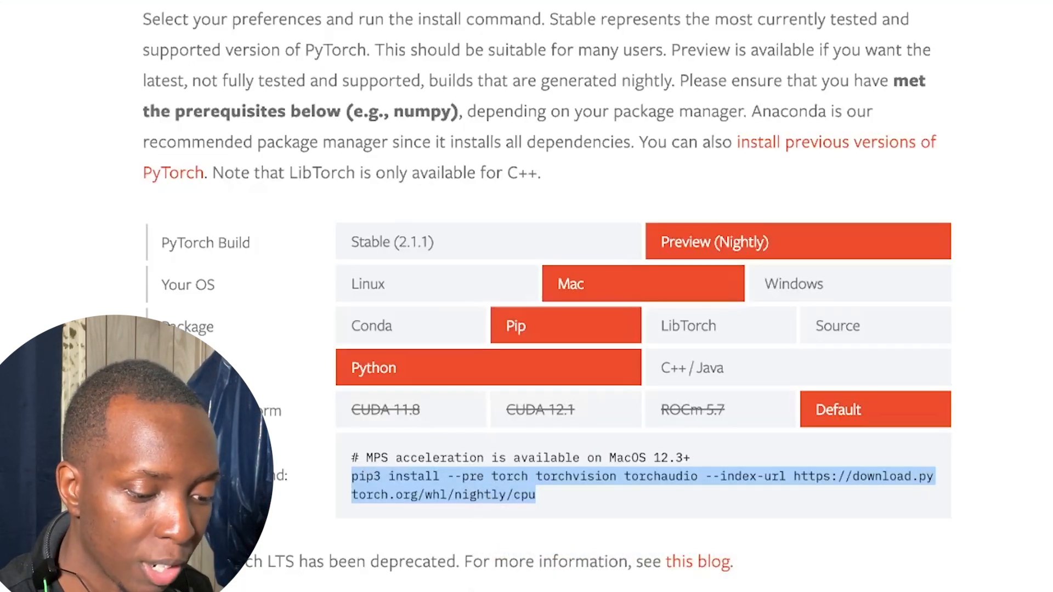
key("super+Tab")
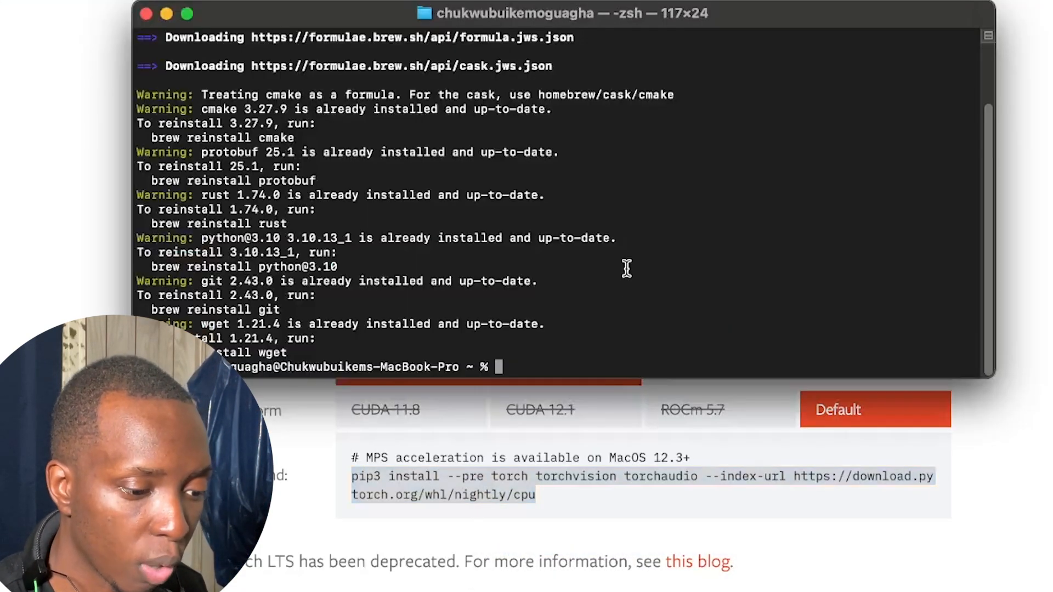
key("super+v")
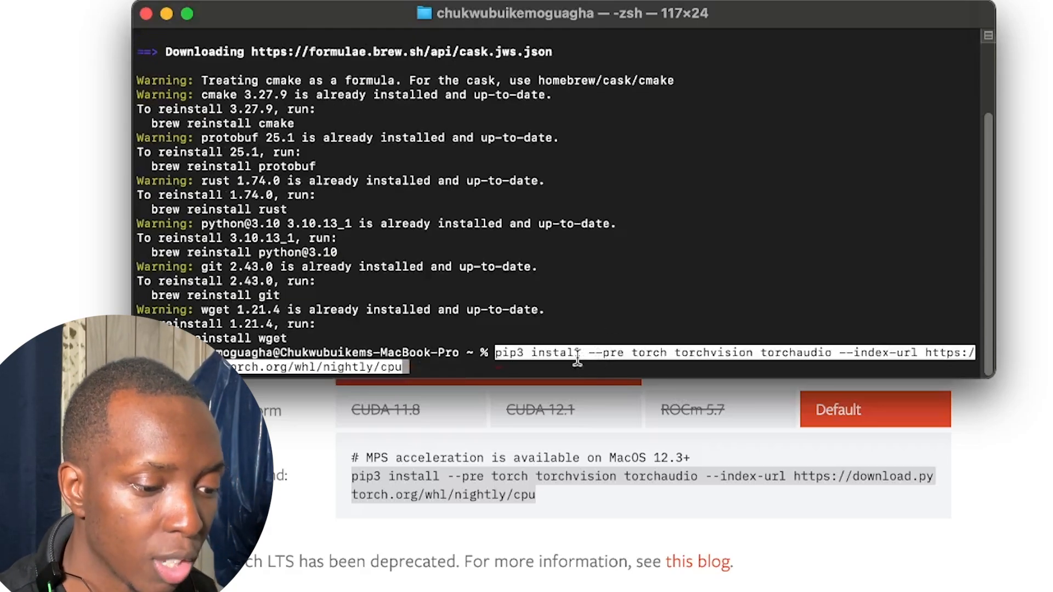
key("Return")
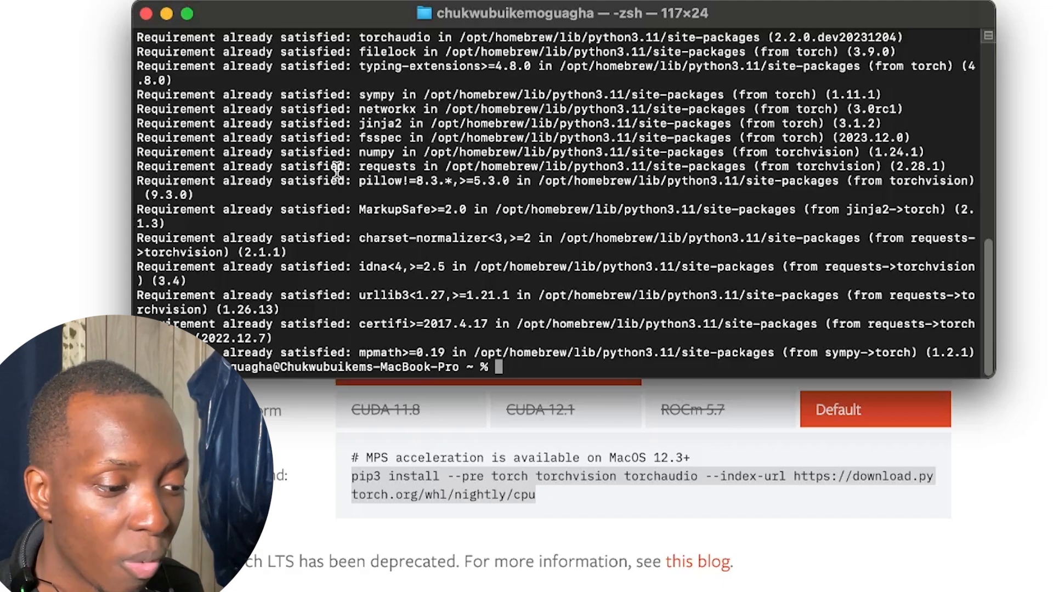
scroll(337, 171, "up", 5)
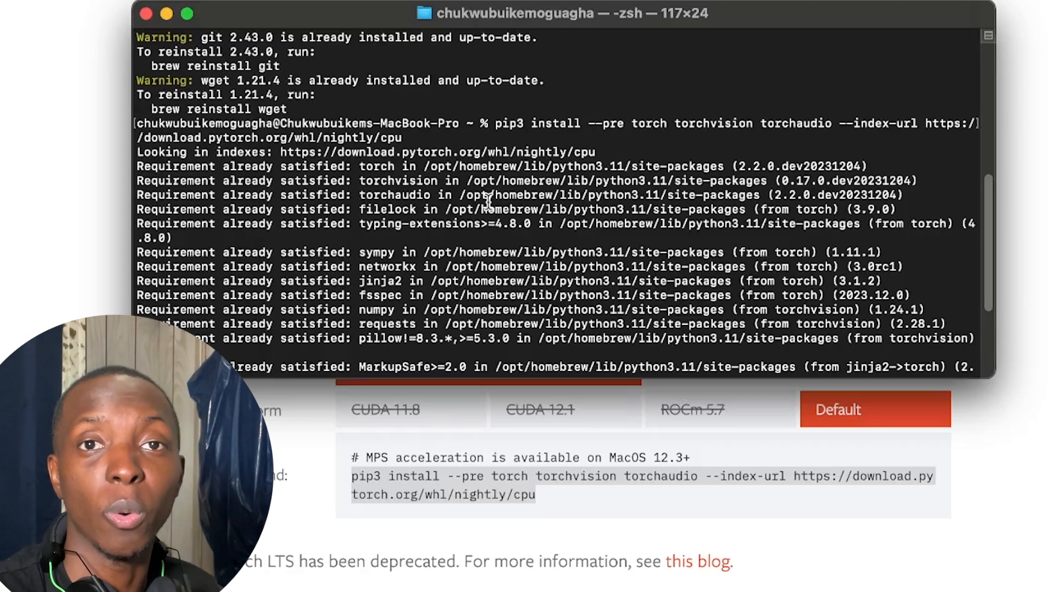
scroll(489, 201, "down", 5)
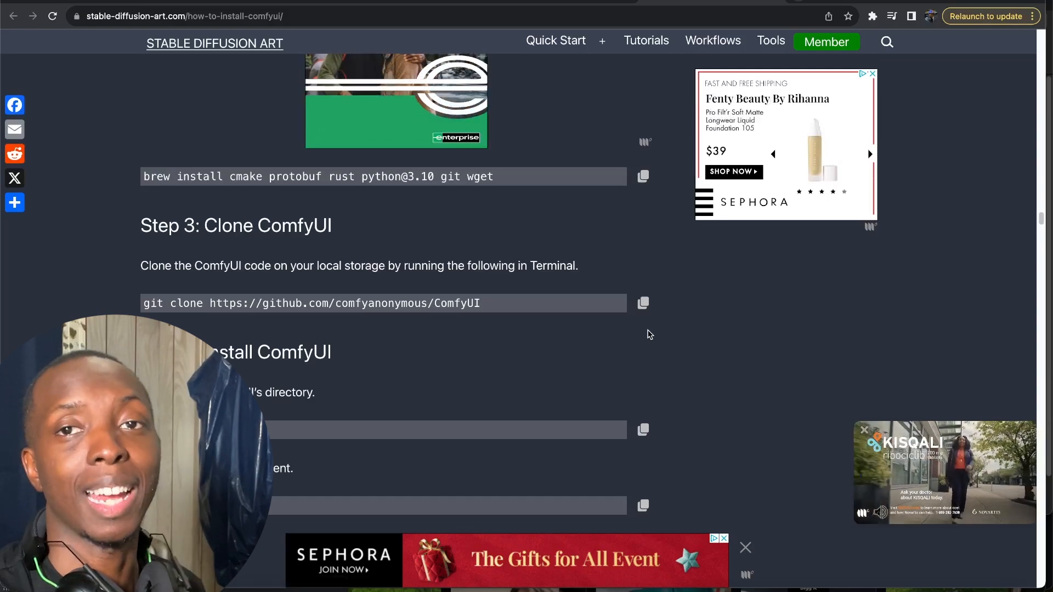
- Copy the git clone command for ComfyUI from the guide and switch to the Terminal prompt
left_click(641, 306)
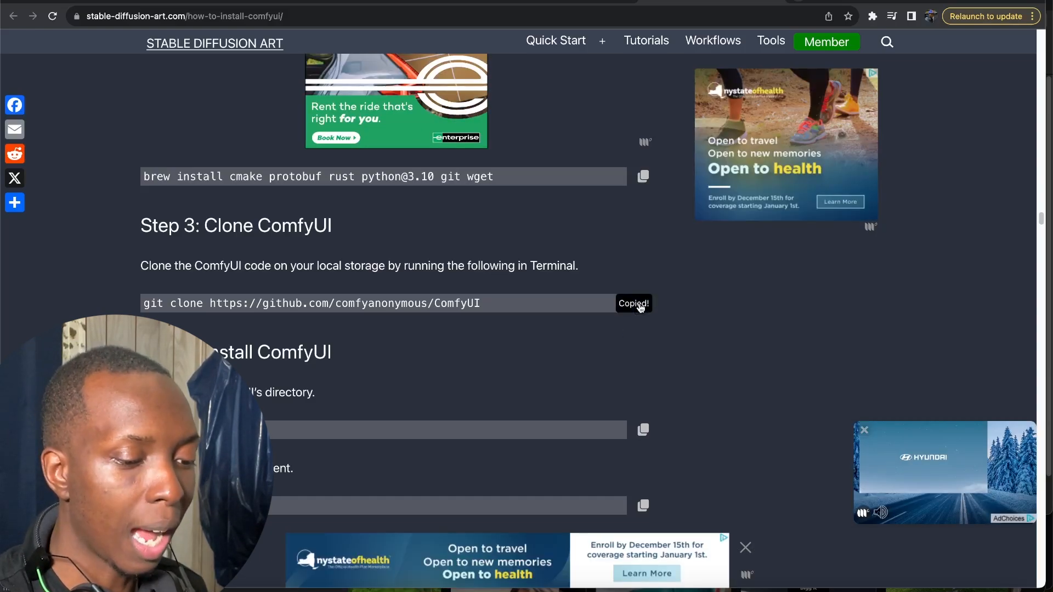
left_click(754, 590)
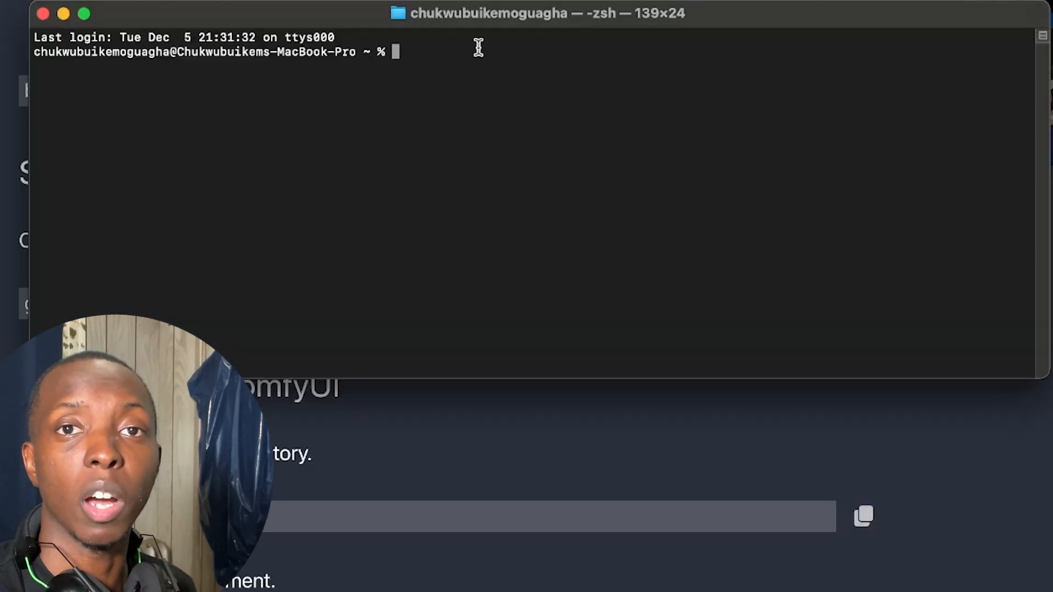
double_click(368, 52)
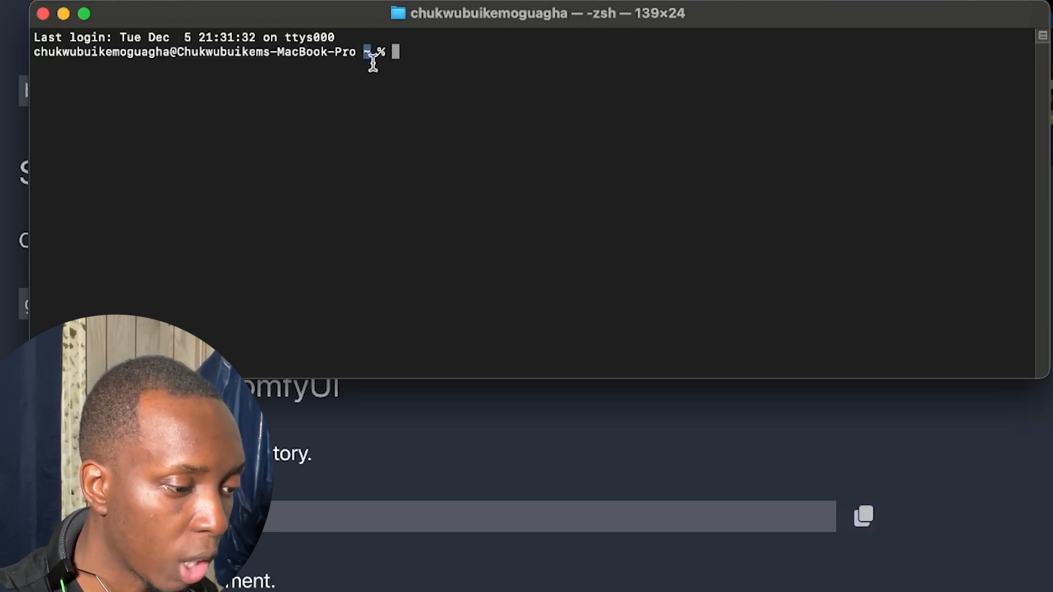
left_click(445, 66)
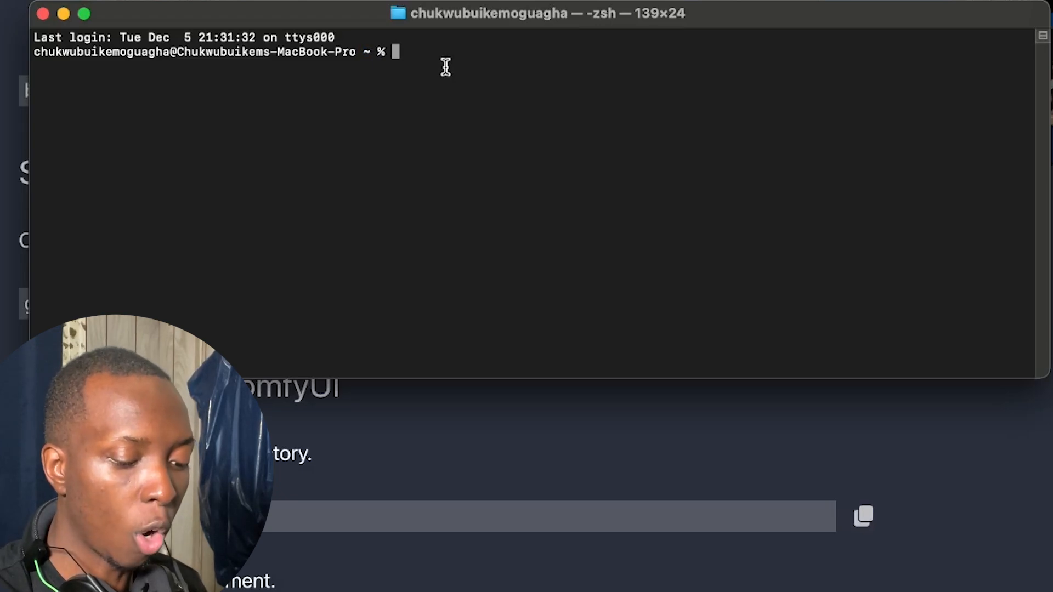
- Print the current working directory with pwd and list its contents with ls
type("pwd")
key("Return")
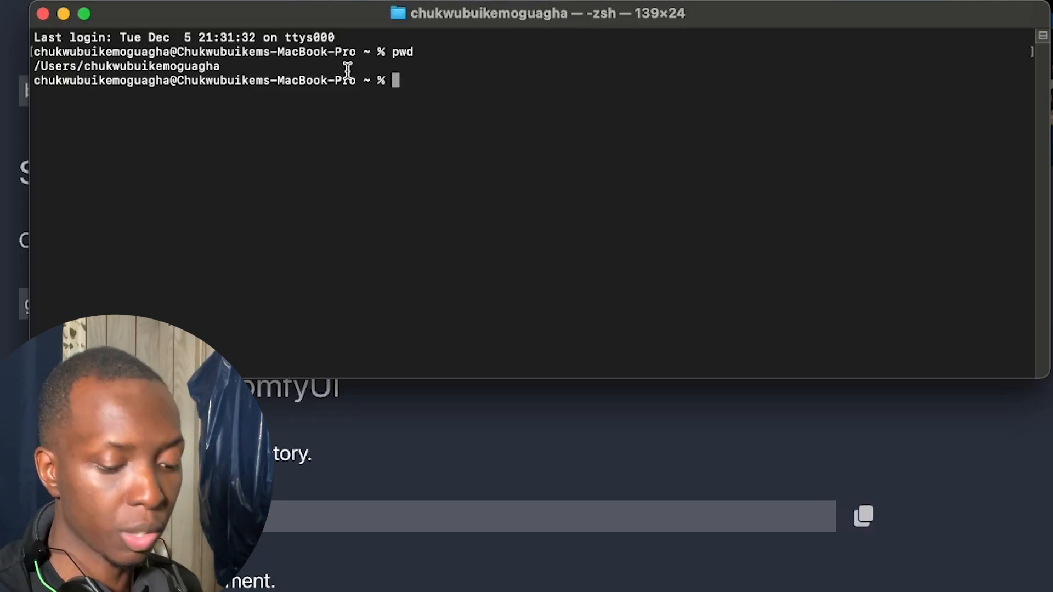
type("ls")
key("Return")
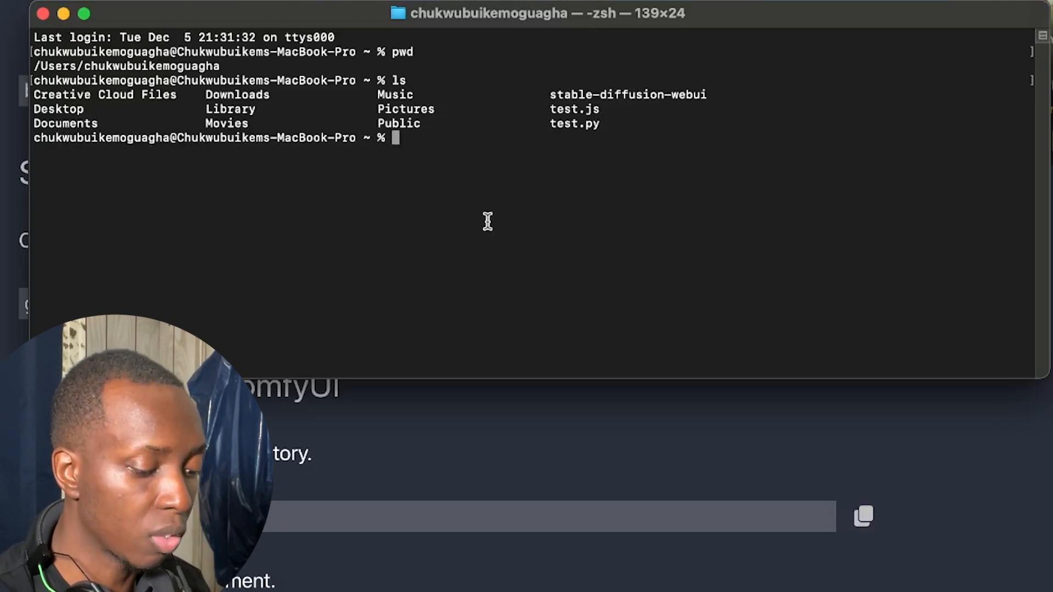
- Change the working directory to the desktop with cd desktop
type("cd d")
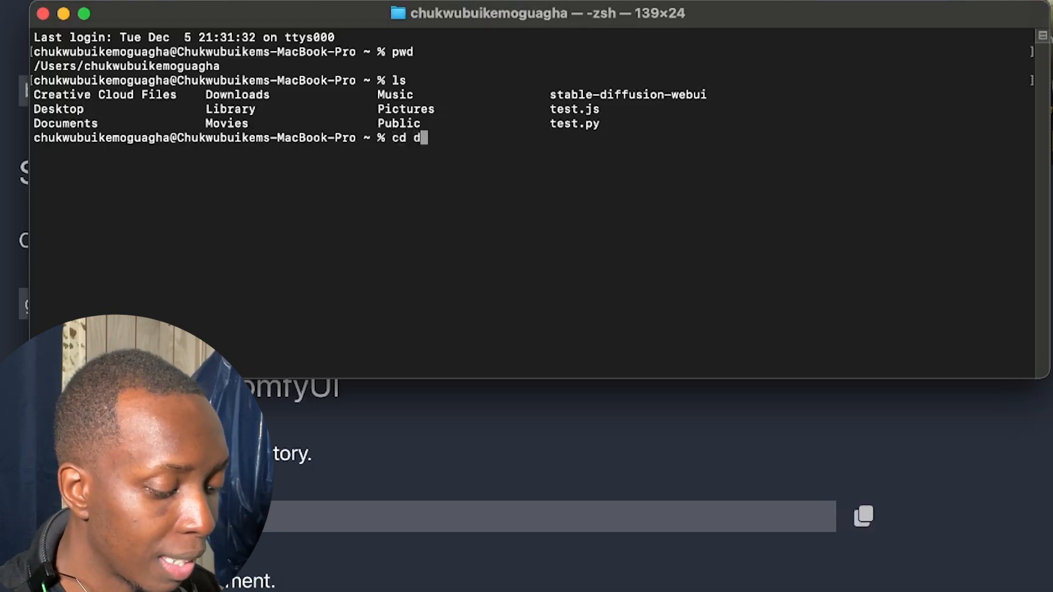
type("esktop")
key("Return")
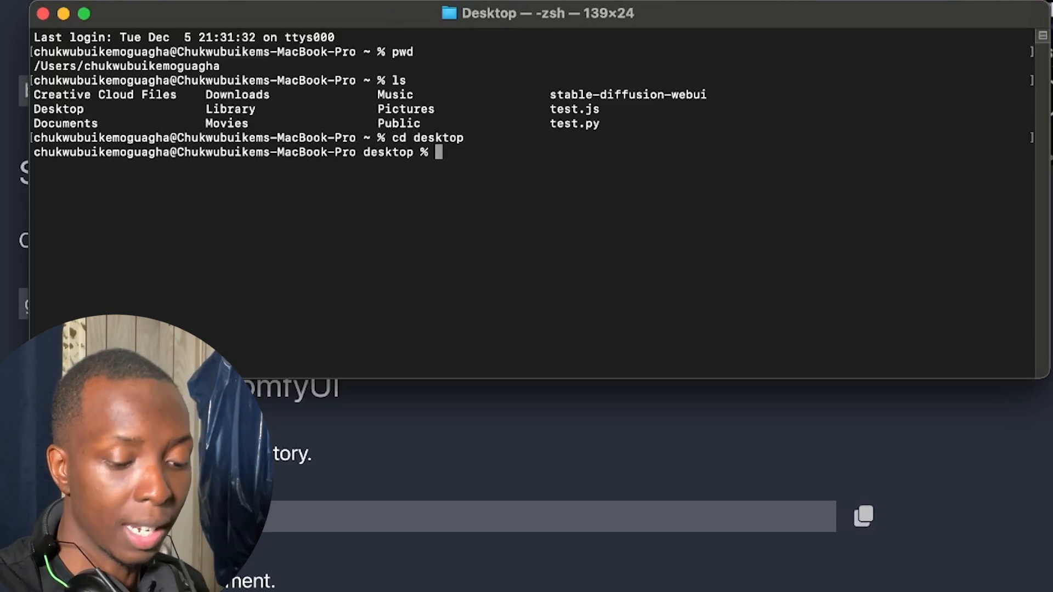
type("pwd")
key("Return")
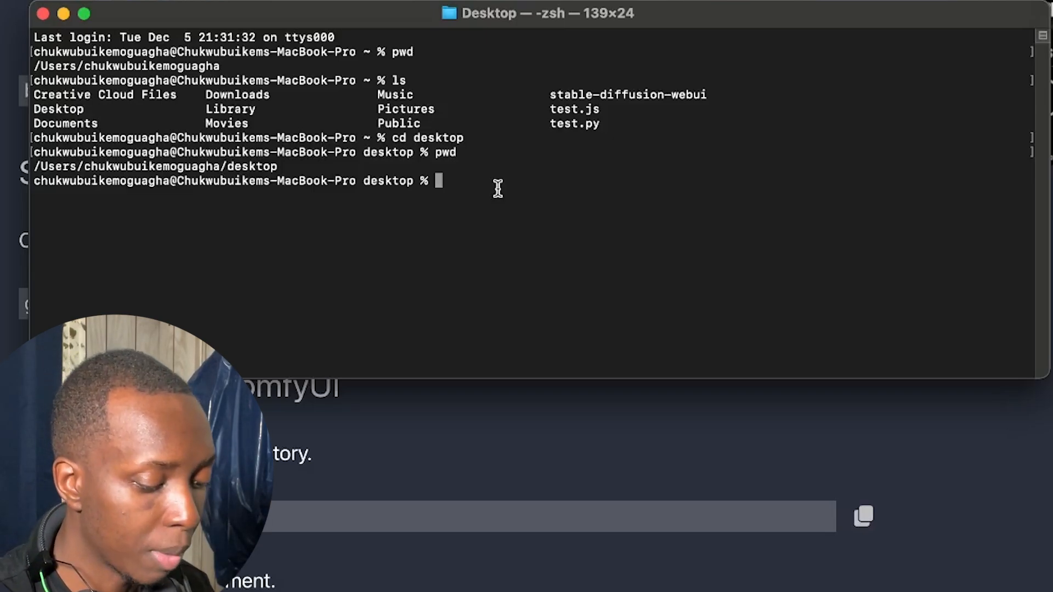
key("super+v")
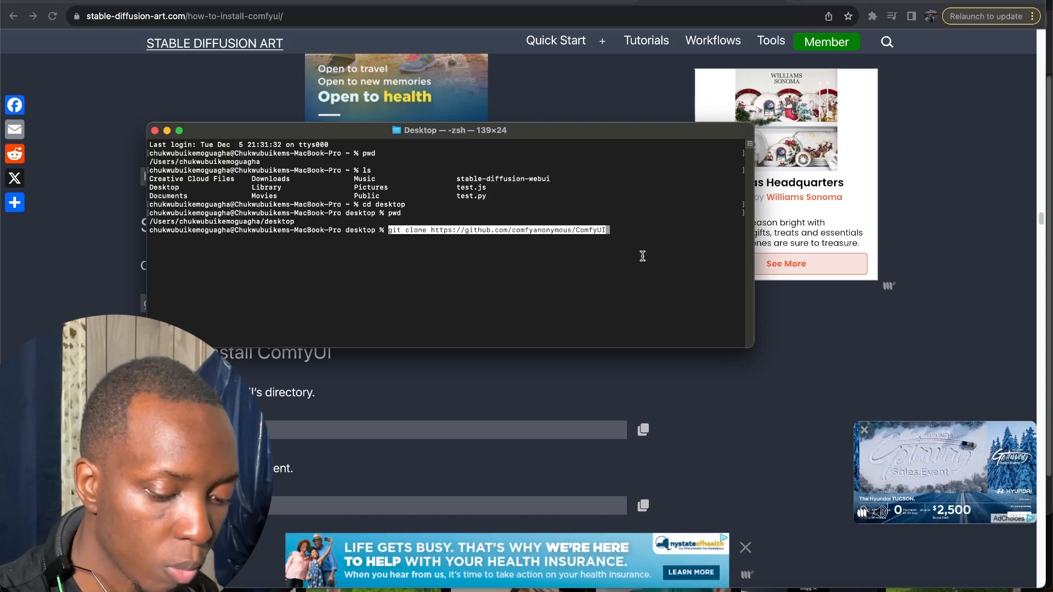
key("Return")
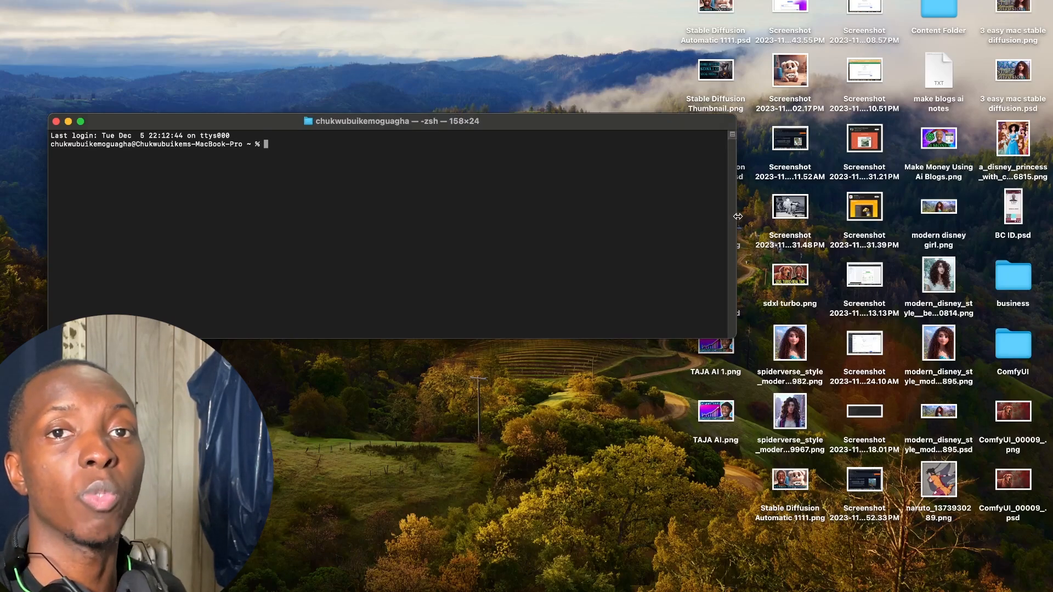
- Open the cloned ComfyUI folder from the desktop, look through its files and close it again
left_click_drag(575, 125, 532, 387)
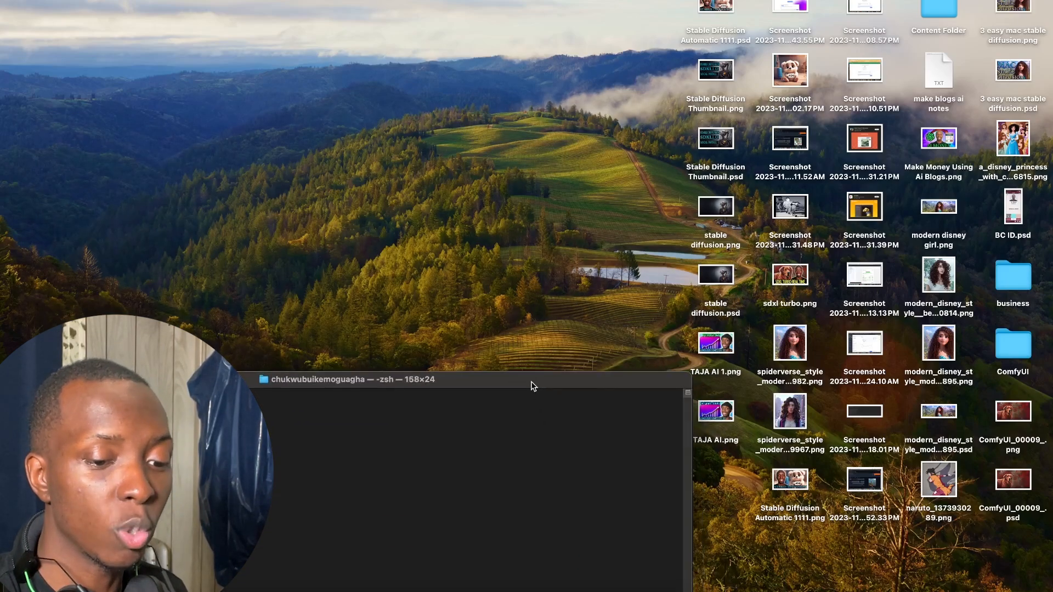
left_click(1015, 346)
double_click(1015, 344)
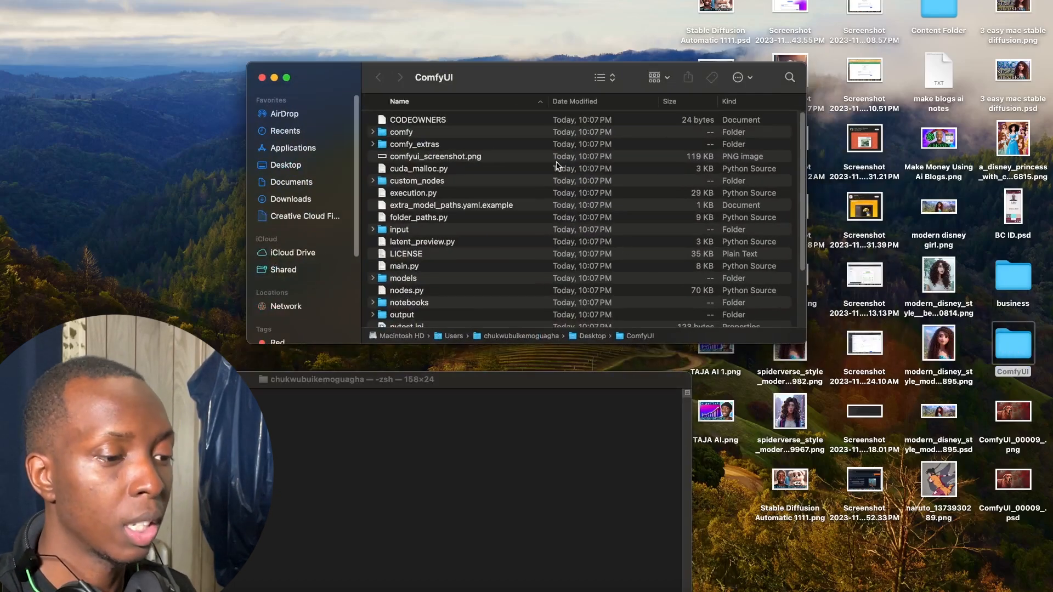
scroll(465, 135, "down", 8)
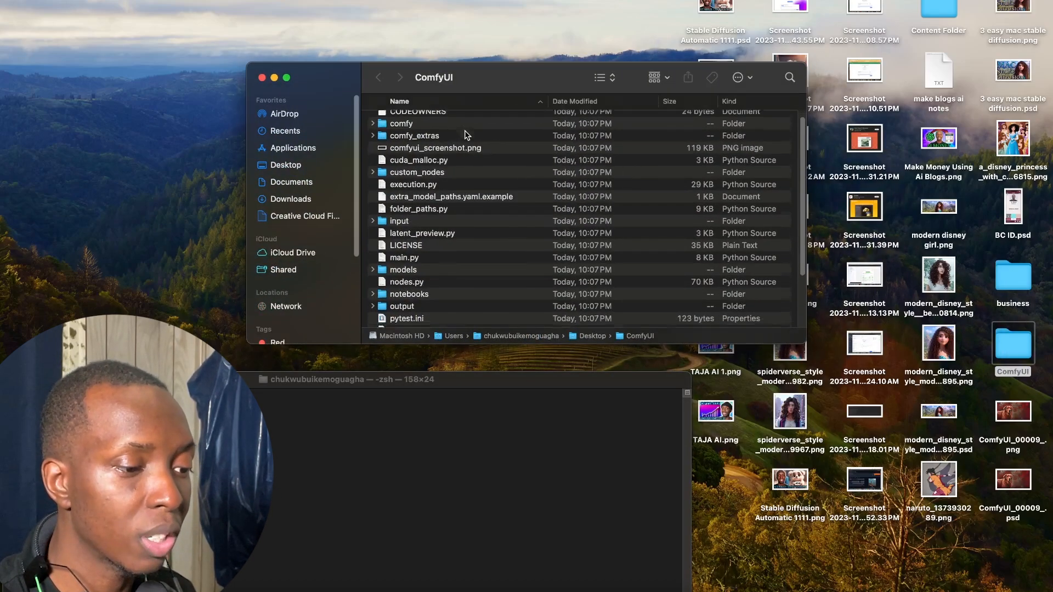
scroll(466, 135, "up", 3)
scroll(466, 136, "up", 3)
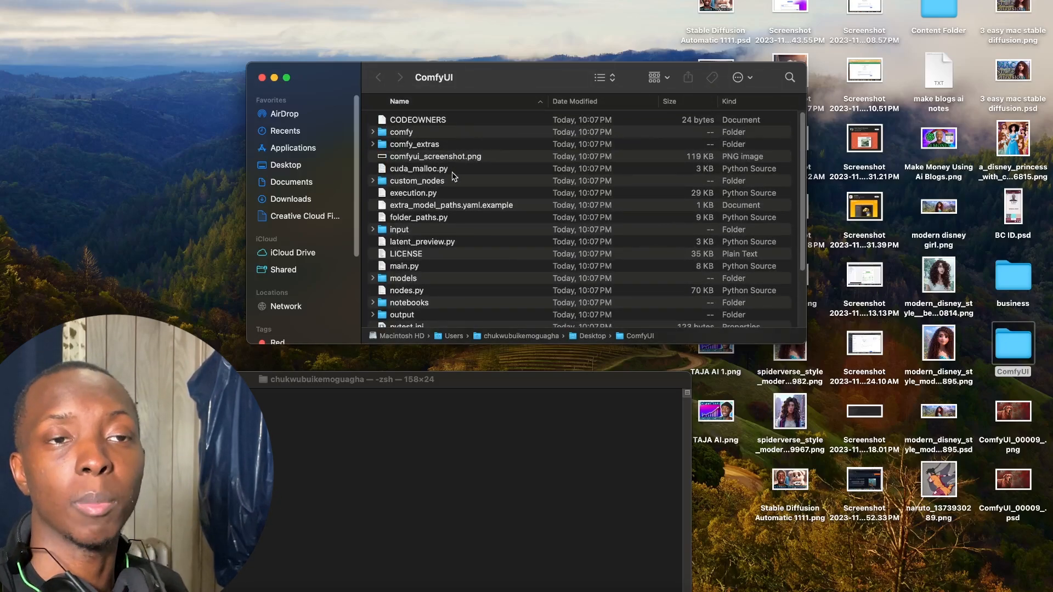
left_click(262, 78)
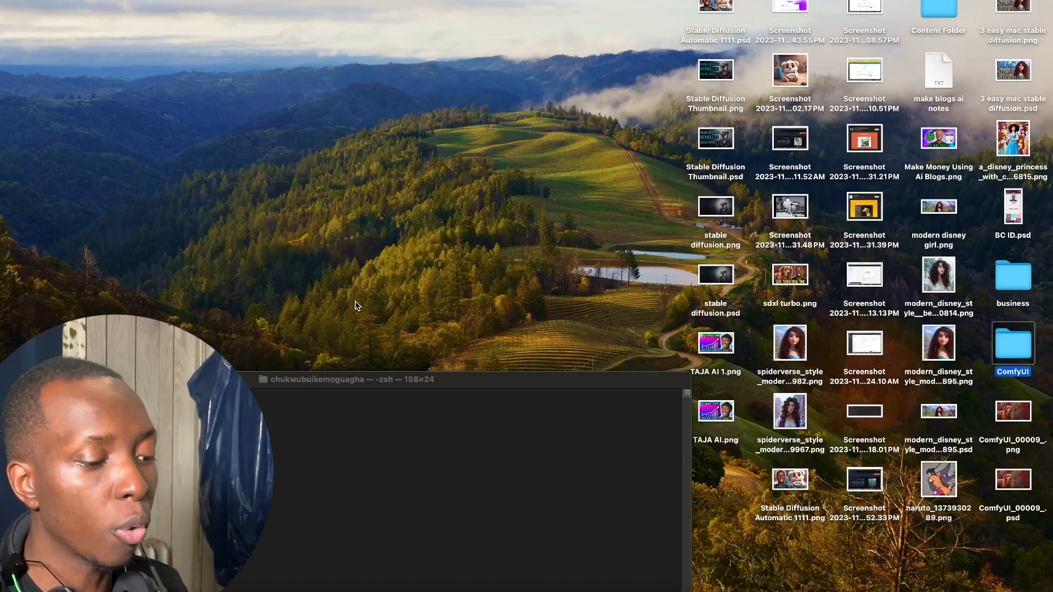
left_click_drag(315, 380, 384, 88)
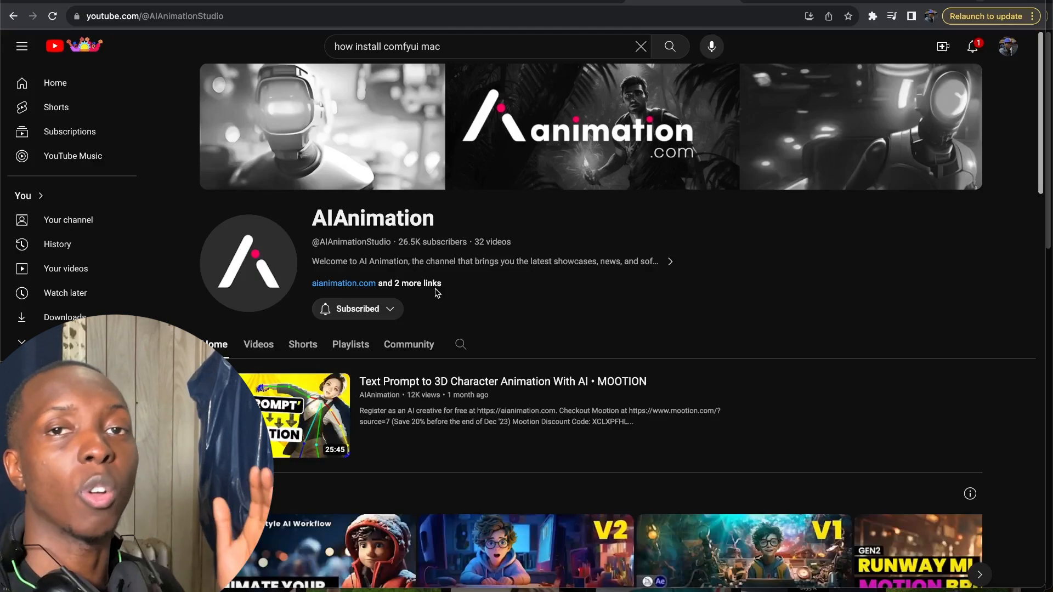
- Return to the new Terminal session and change to the desktop directory with cd desktop
key("super+bracketleft")
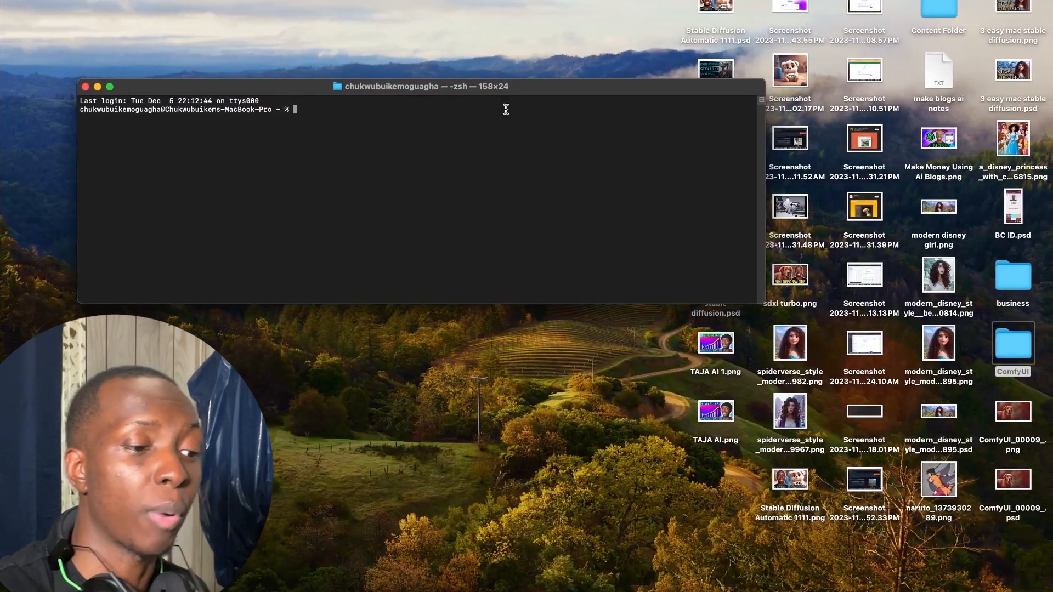
left_click_drag(546, 89, 535, 100)
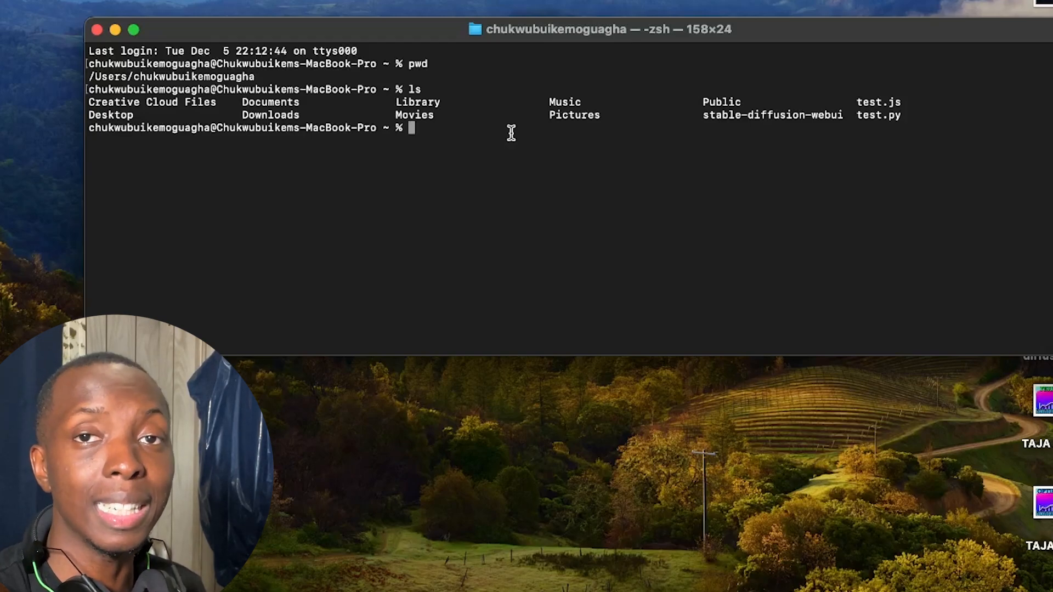
type("cd ")
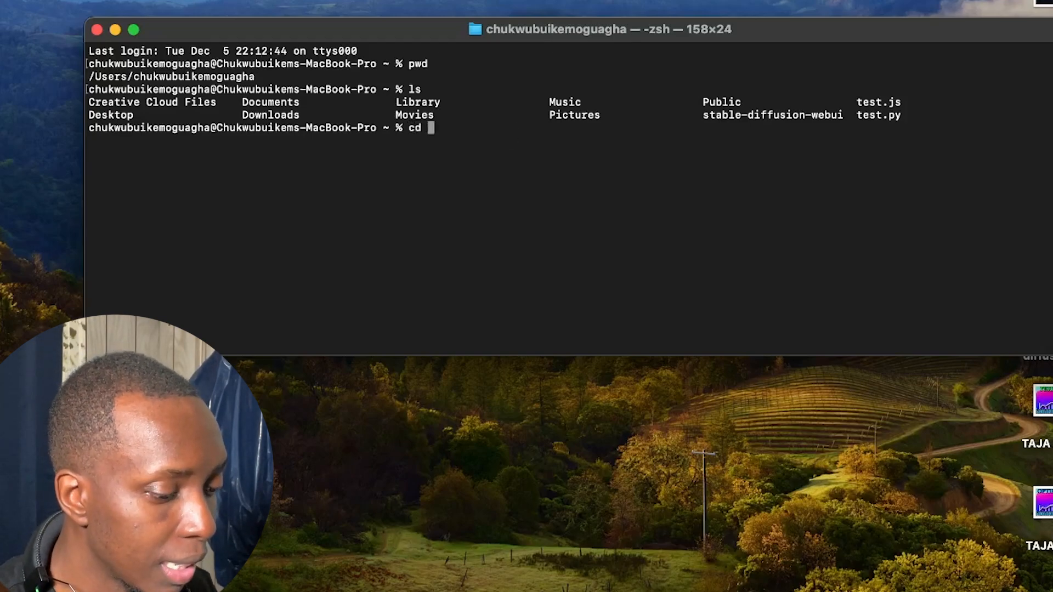
type("desktop")
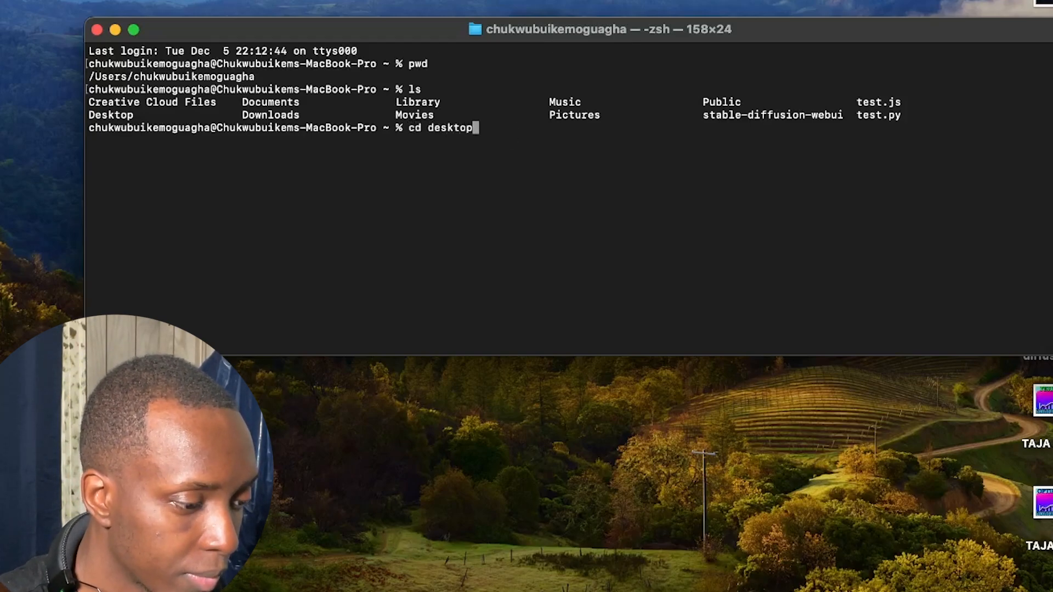
key("Return")
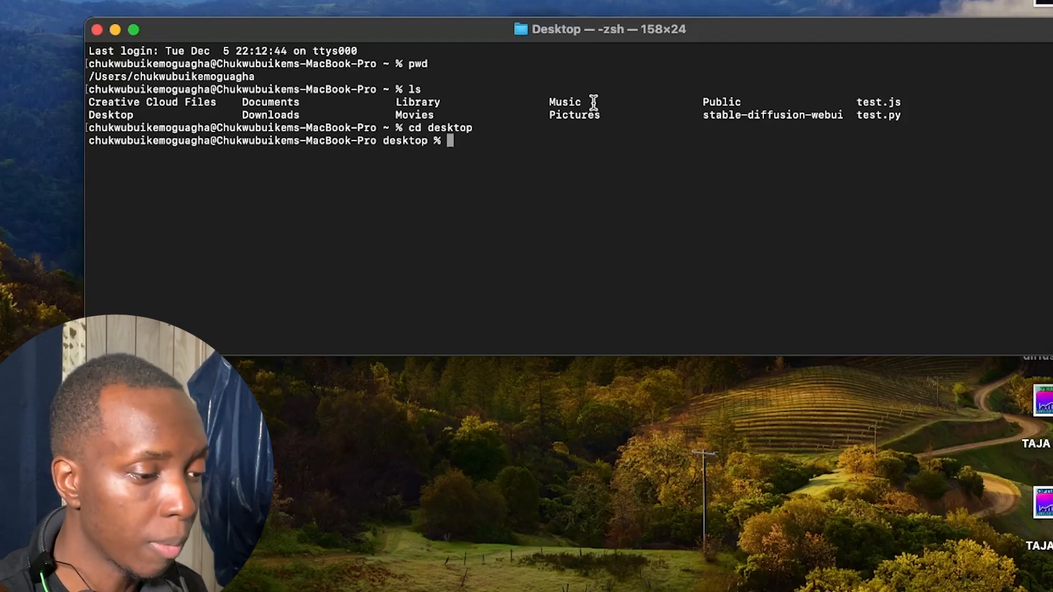
- Change into the cloned folder with cd comfyui and check the path with pwd
type("cd")
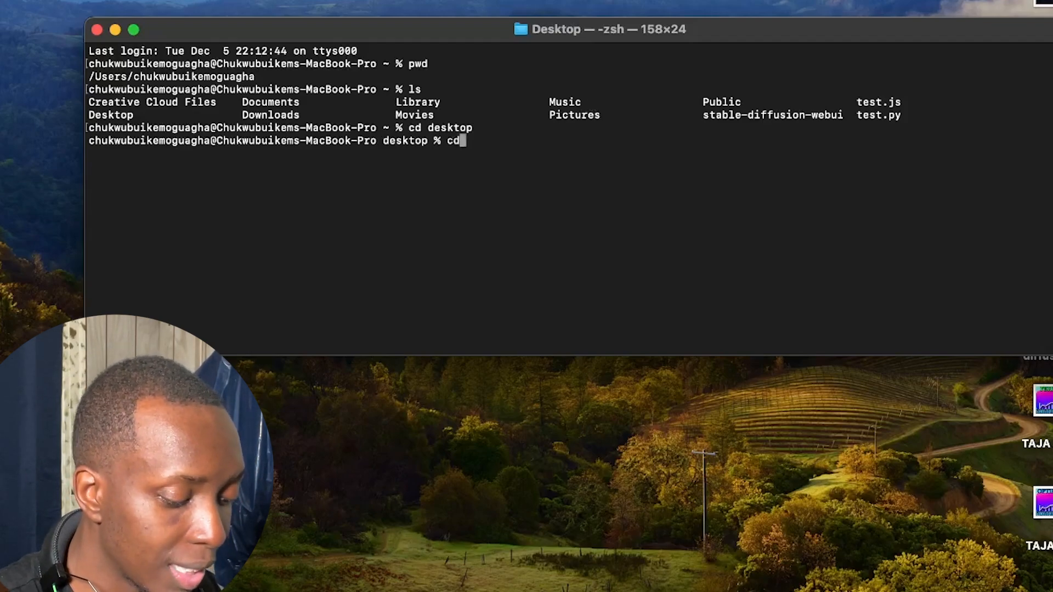
type(" comfy")
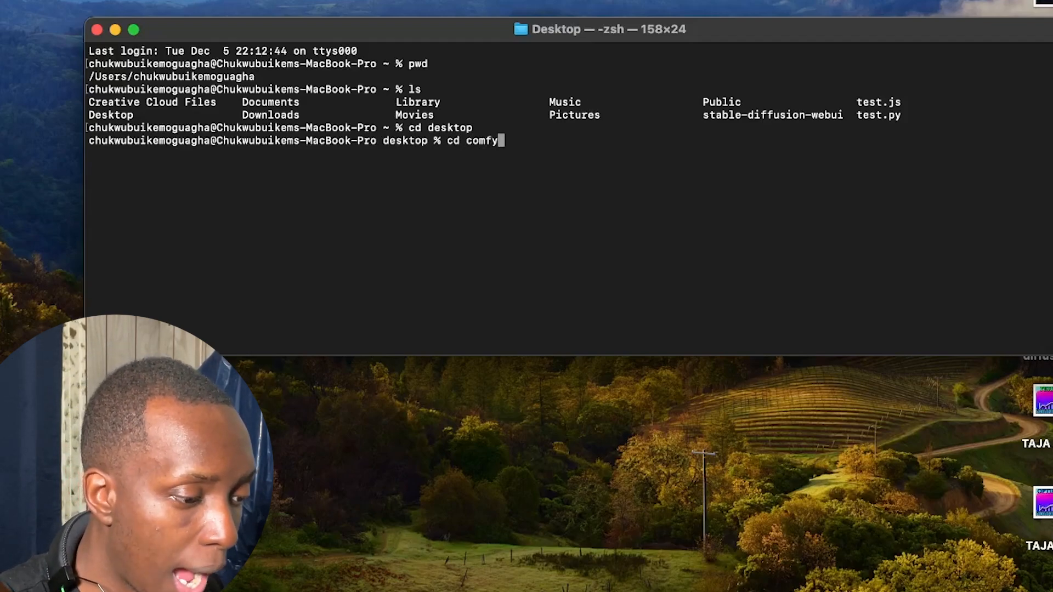
key("Tab")
type("ui")
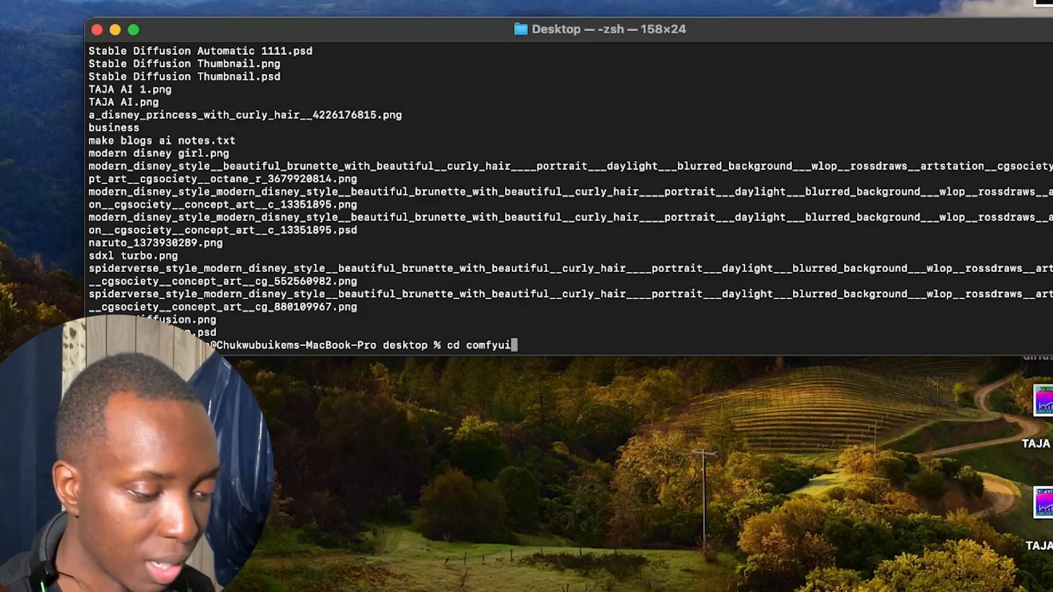
key("Return")
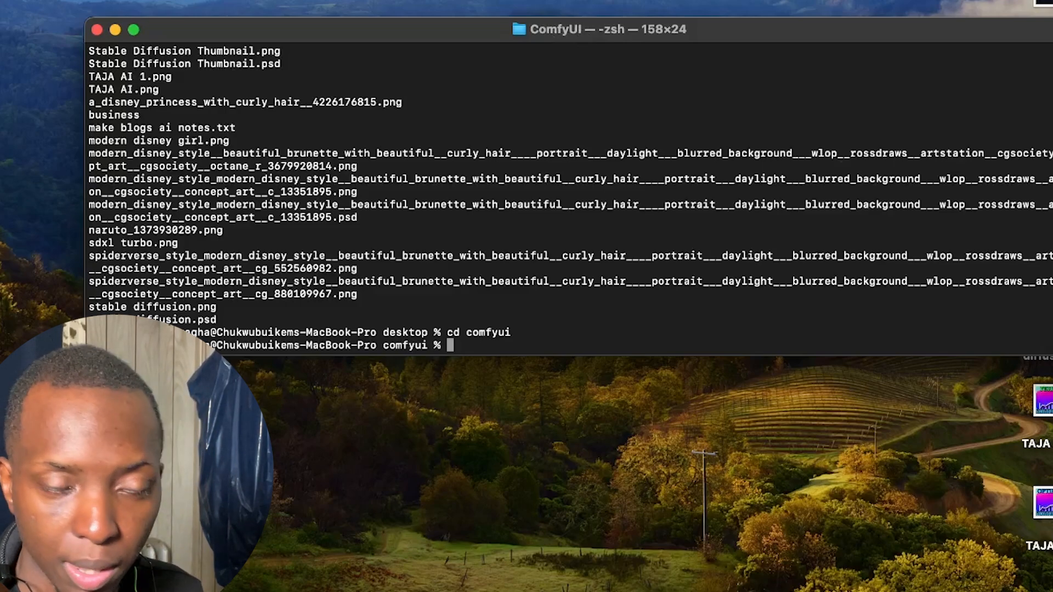
type("pwd")
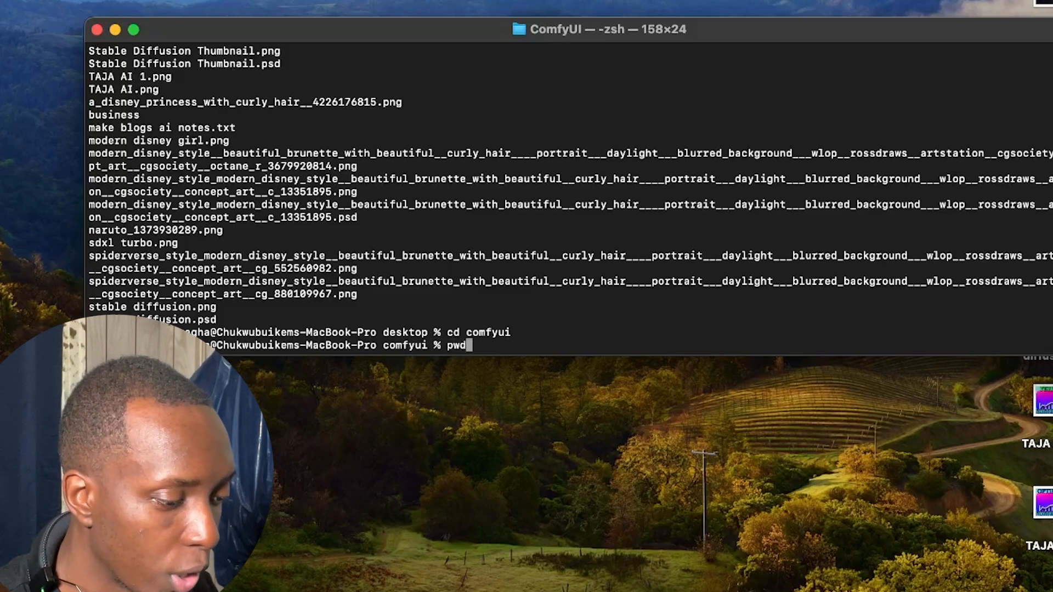
key("Return")
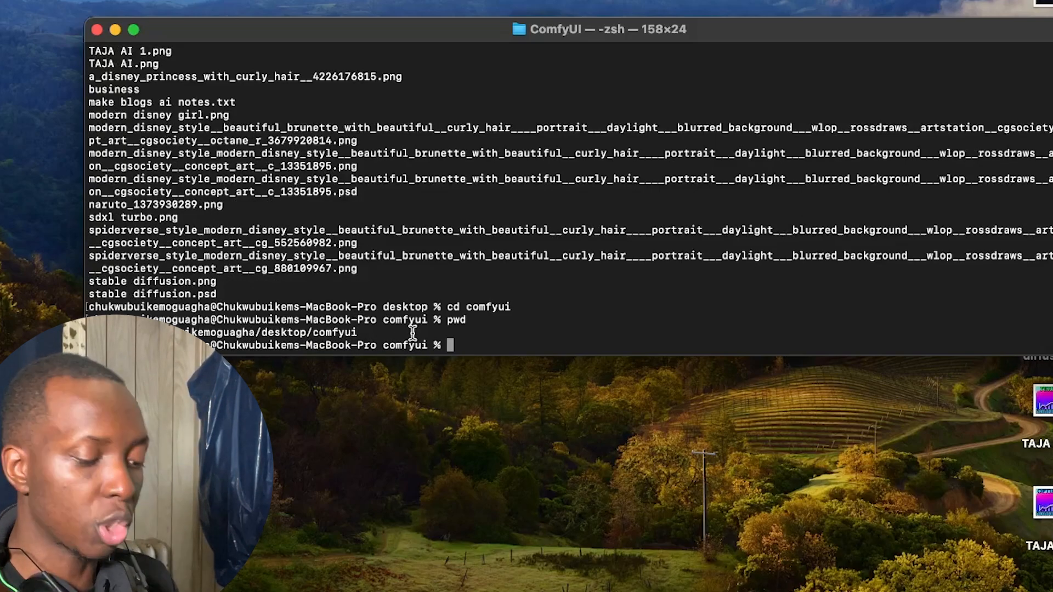
- Go back to the previous directory with cd - and re-enter the cloned folder with cd comfyui
type("cd -")
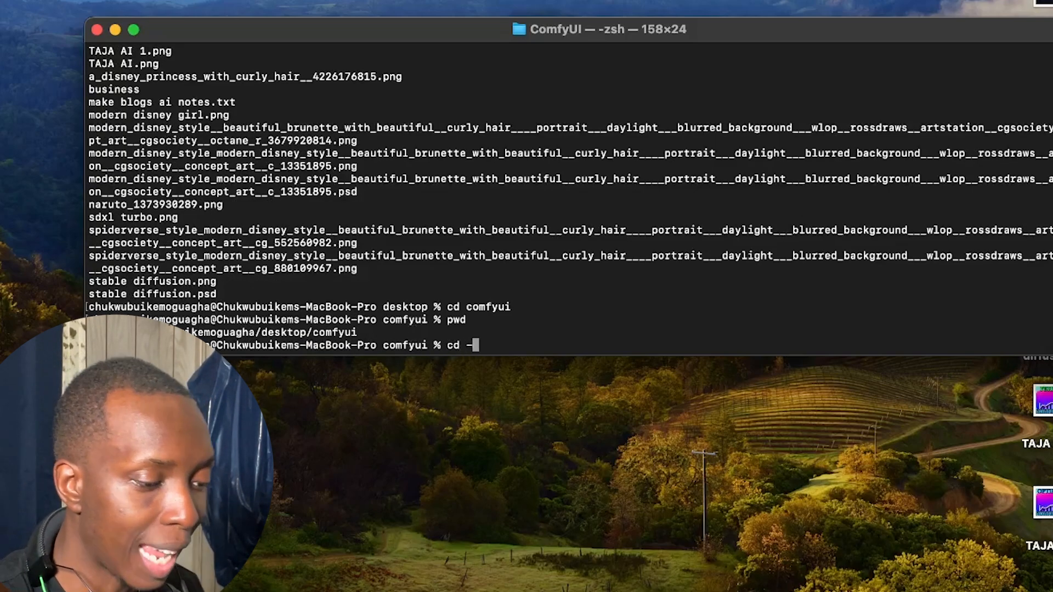
key("Return")
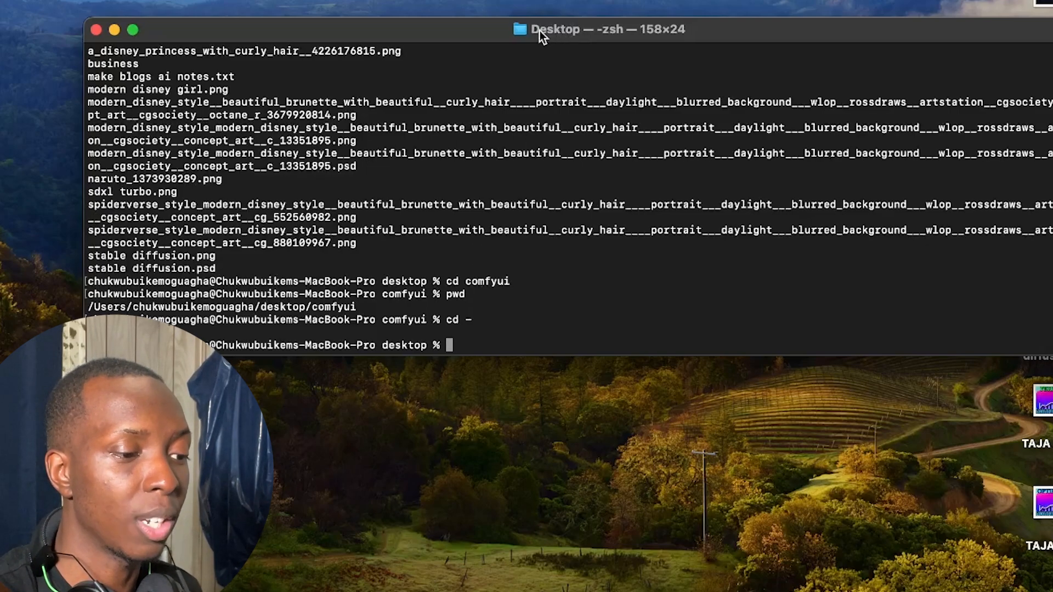
left_click_drag(540, 31, 536, 19)
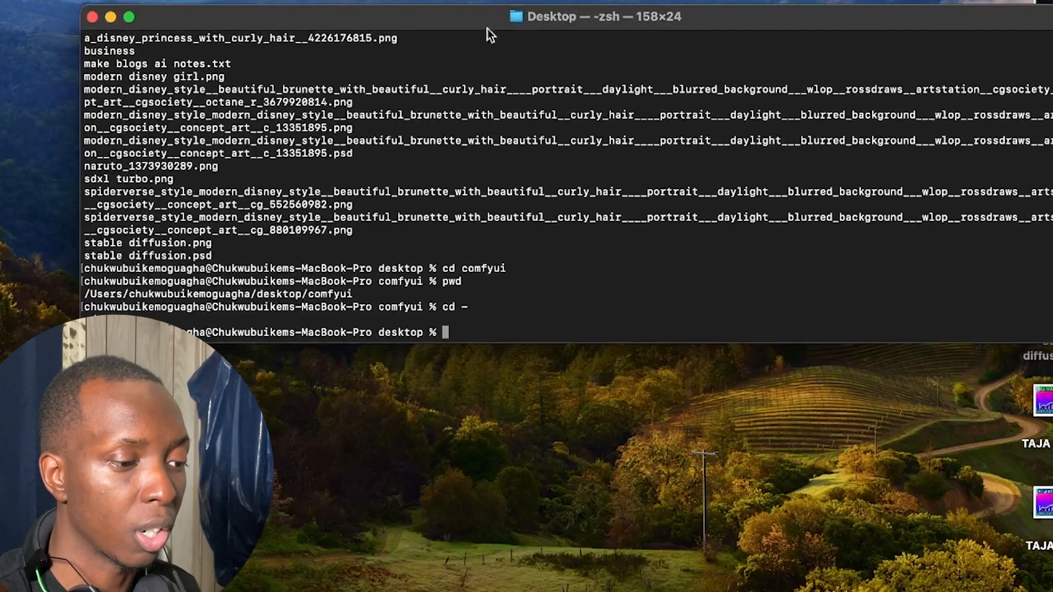
type("cd c")
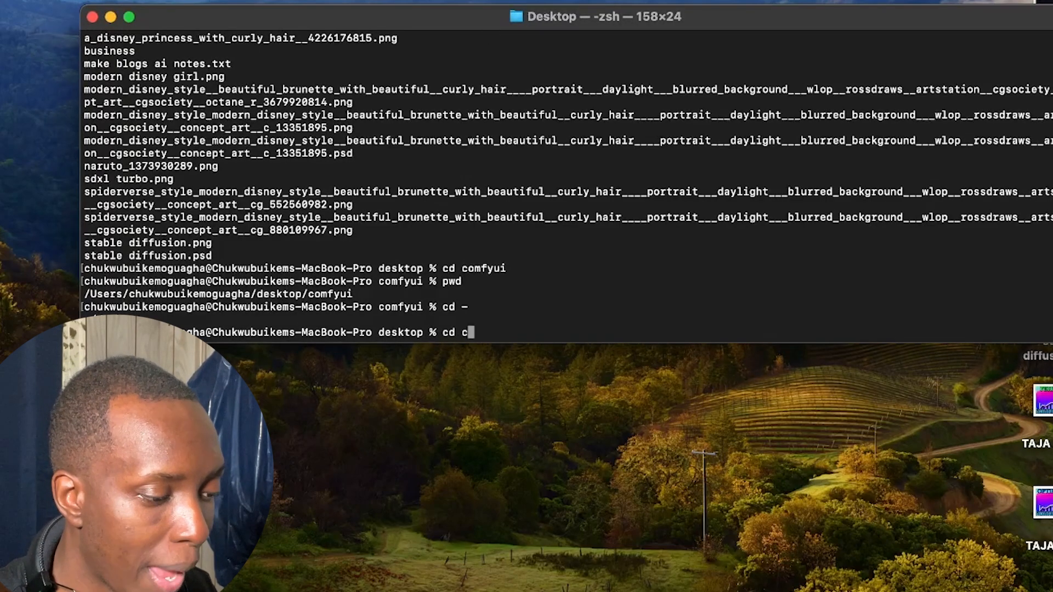
type("omfyui")
key("Return")
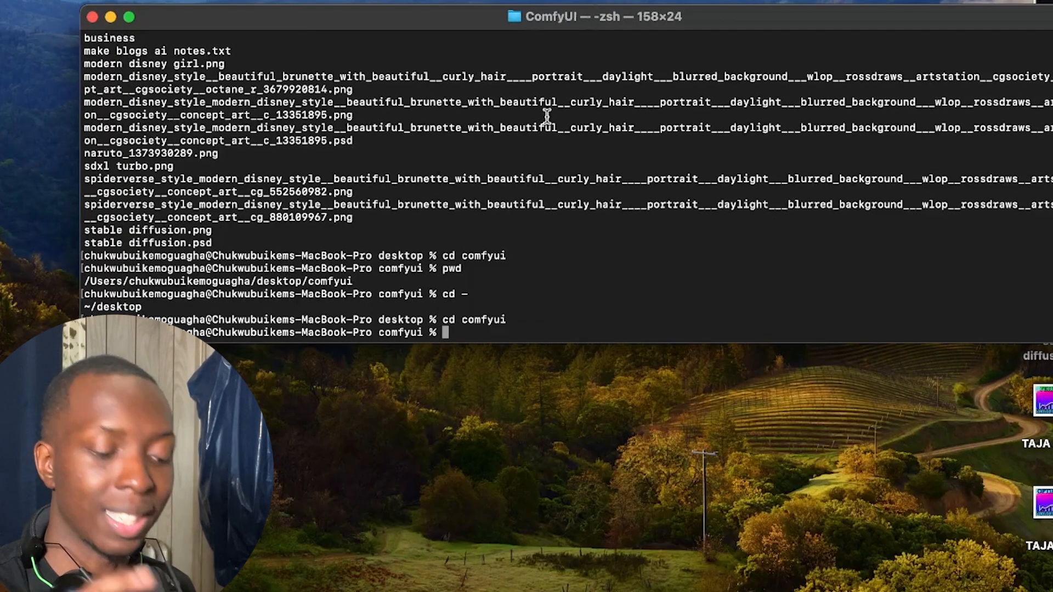
- Enter pip3 install -r requirements.txt without running it, and inspect requirements.txt in the desktop ComfyUI folder, closing the file and folder again
type("pip3 install -r requirements.txt")
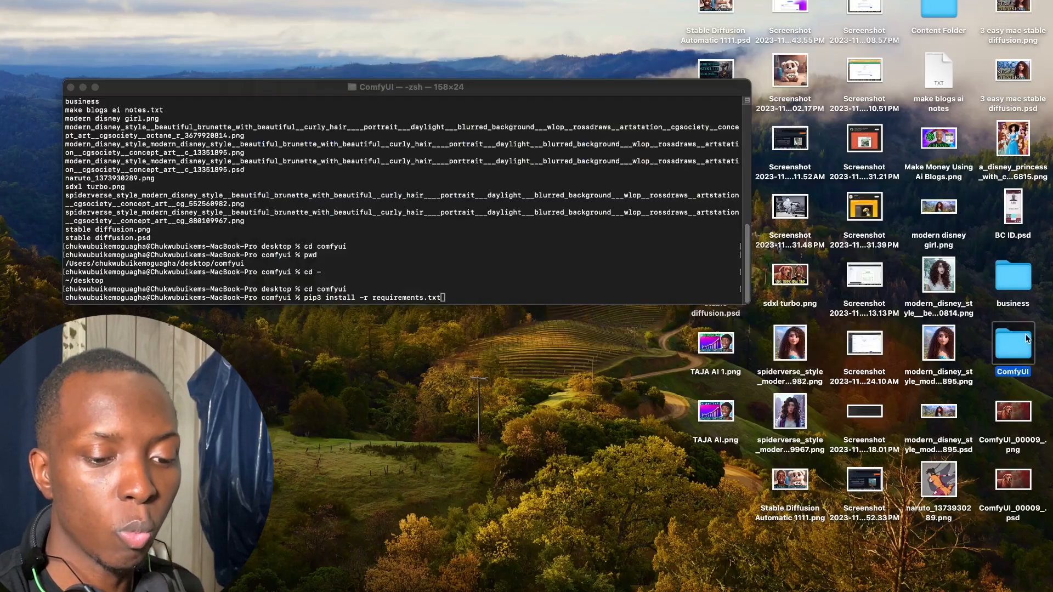
double_click(1028, 338)
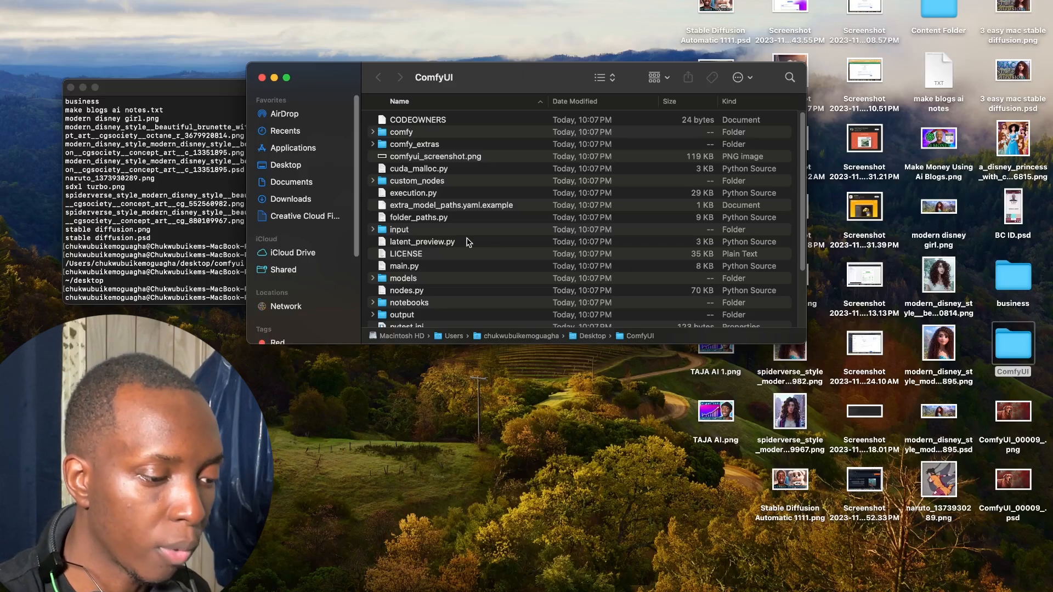
scroll(467, 241, "down", 5)
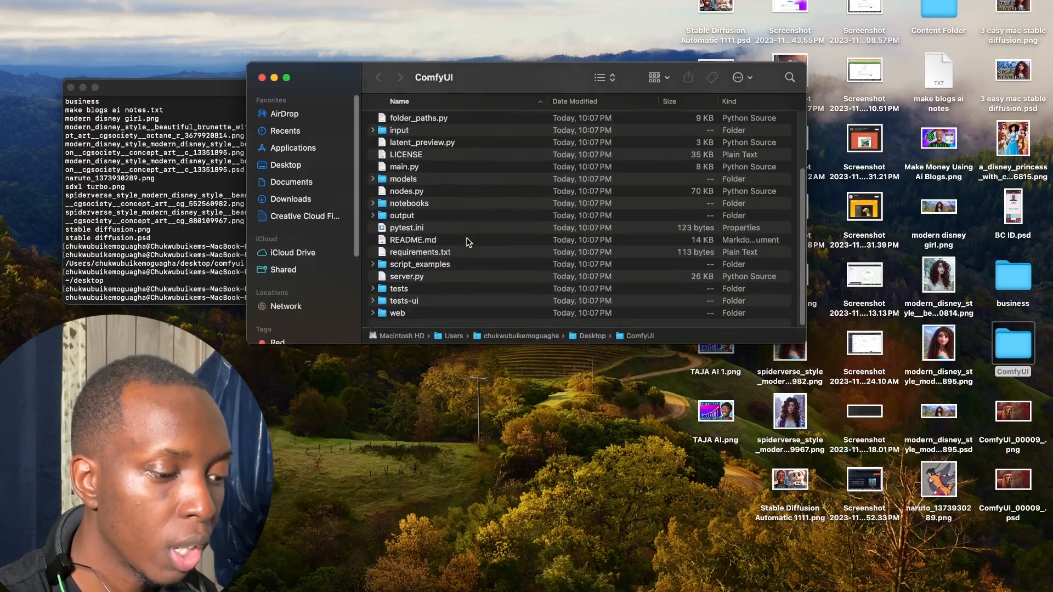
double_click(425, 258)
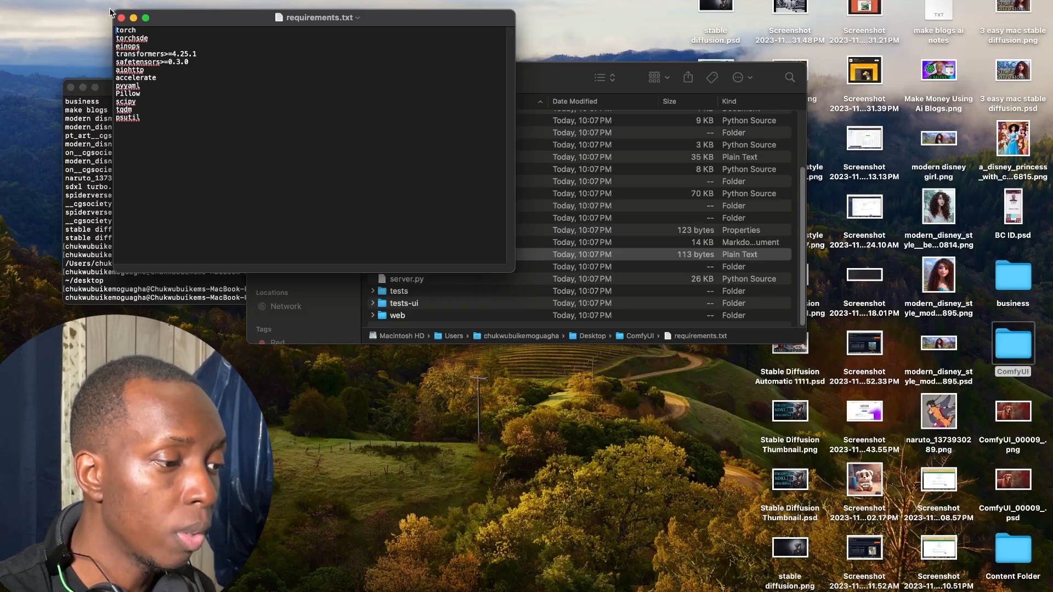
left_click(121, 18)
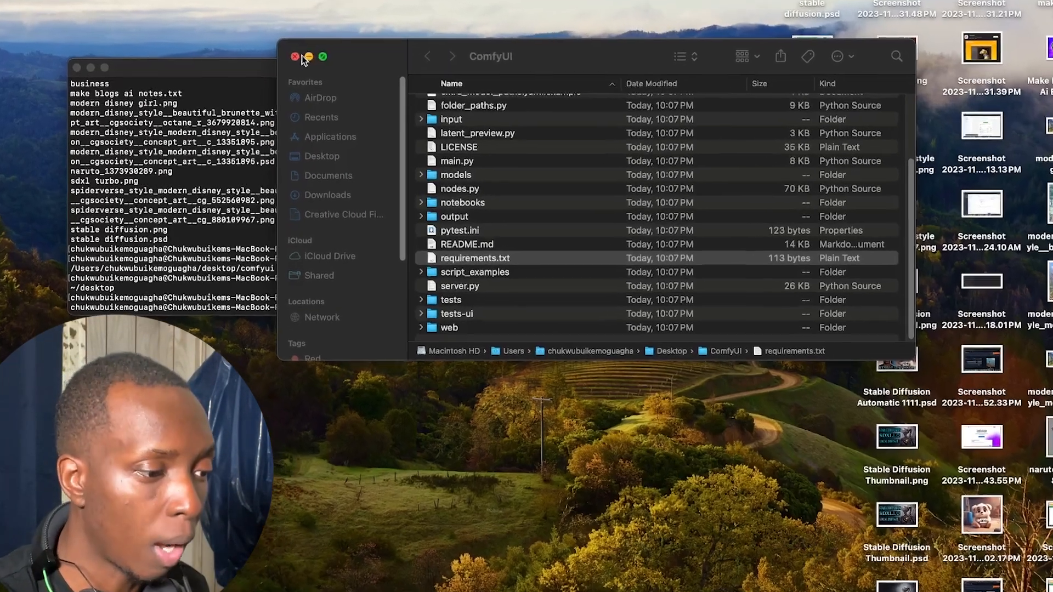
left_click(303, 57)
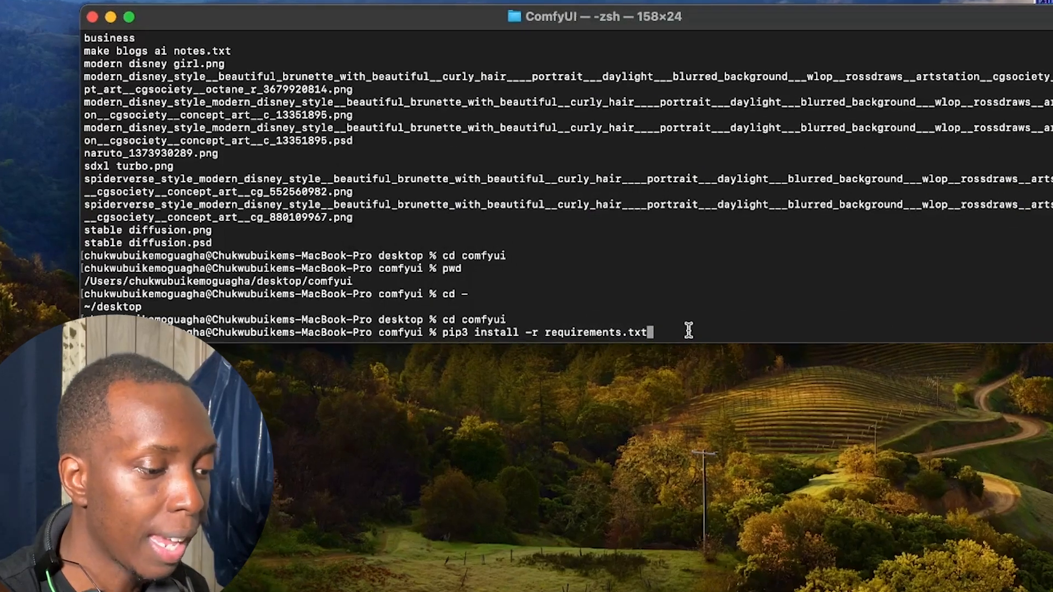
- Run the entered requirements installation and review its output from the first package to the last
key("Return")
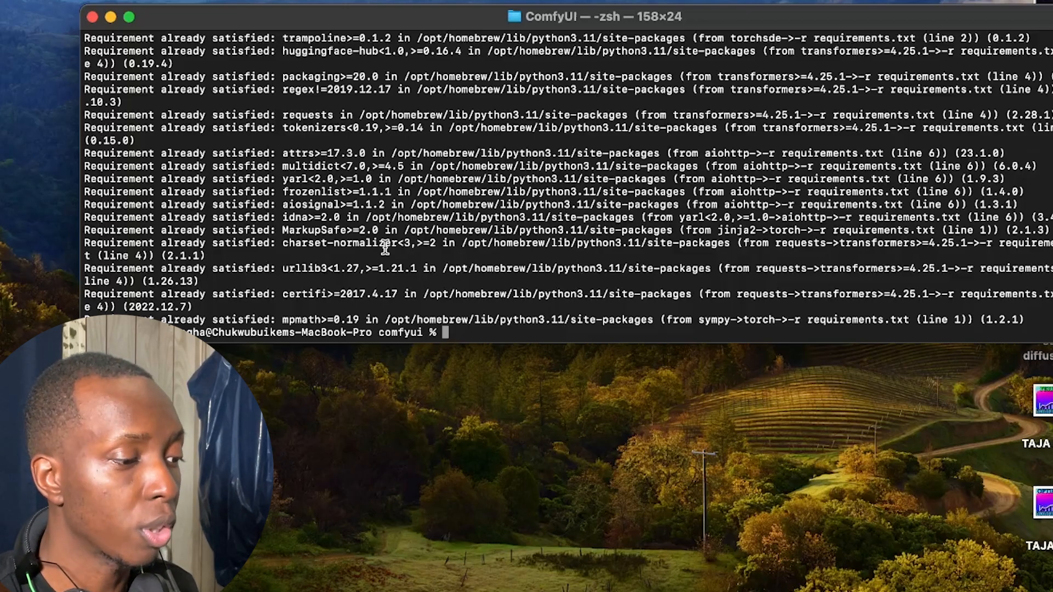
scroll(386, 247, "up", 5)
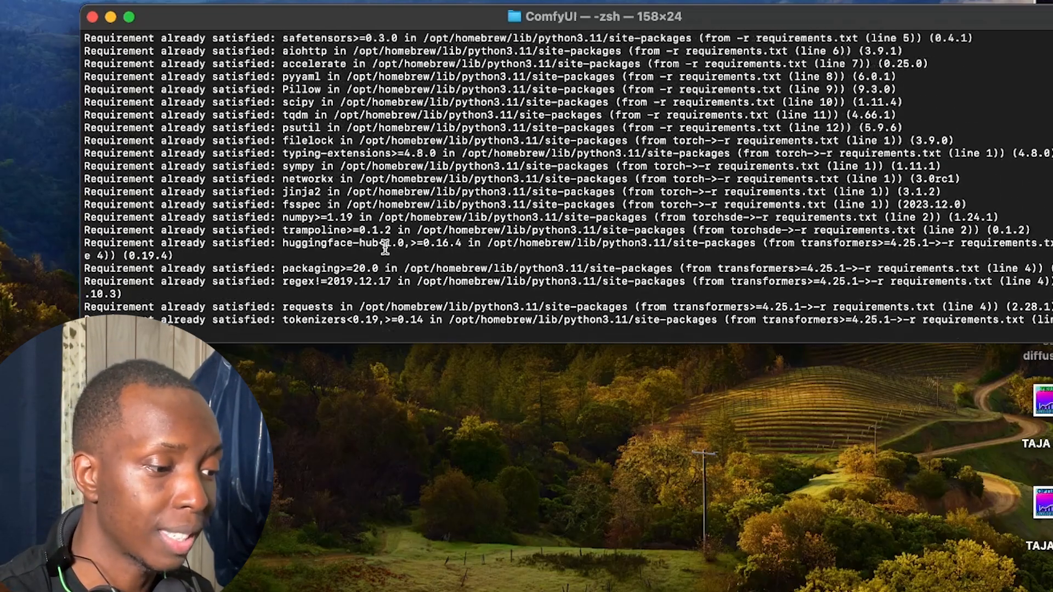
scroll(385, 247, "up", 5)
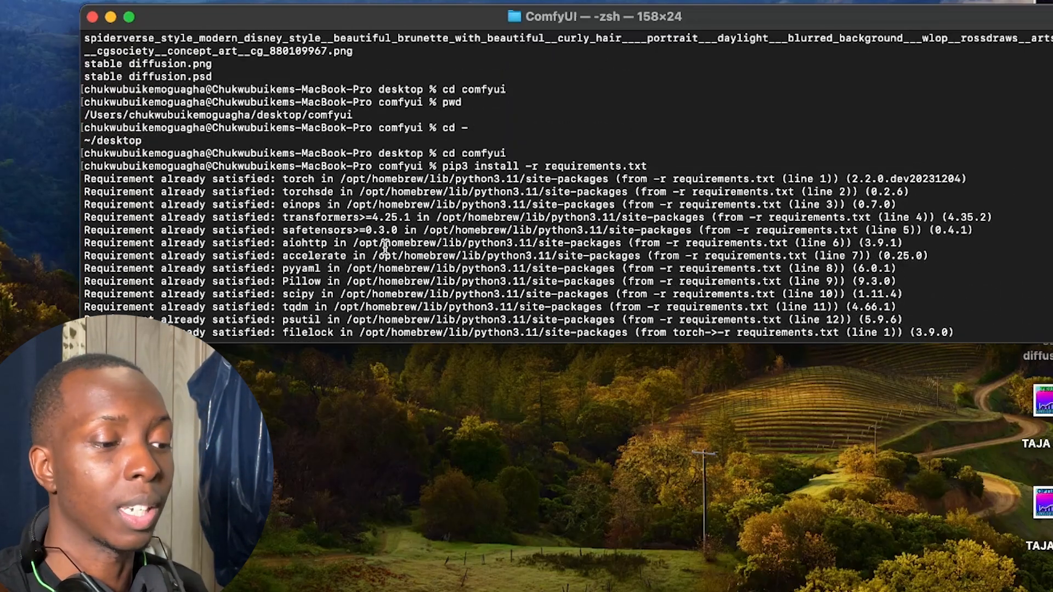
scroll(385, 247, "down", 10)
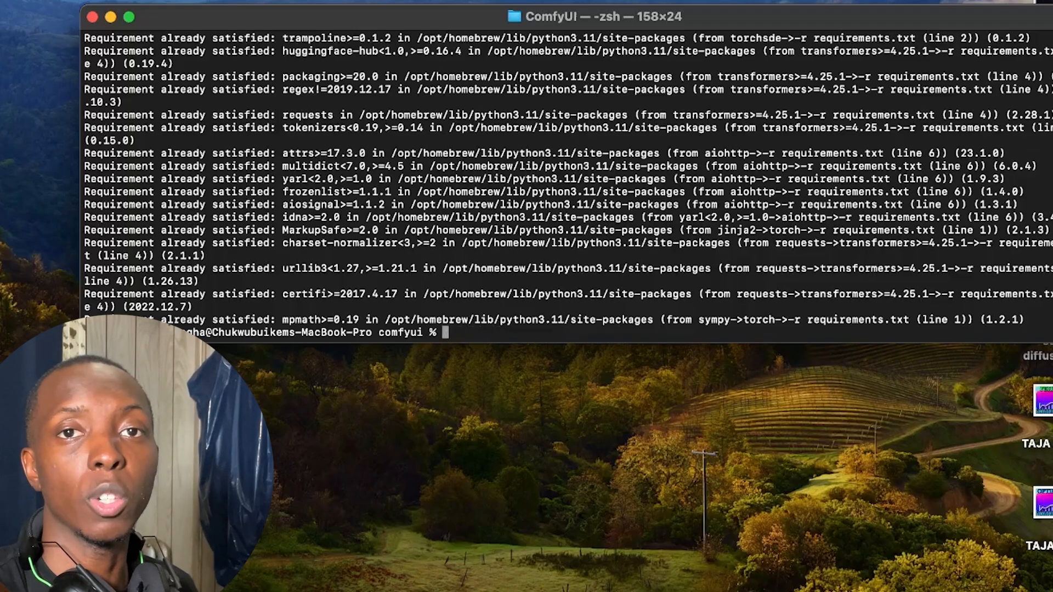
- Launch ComfyUI with python3 main.py, first checking that main.py is in the ComfyUI folder
type("p")
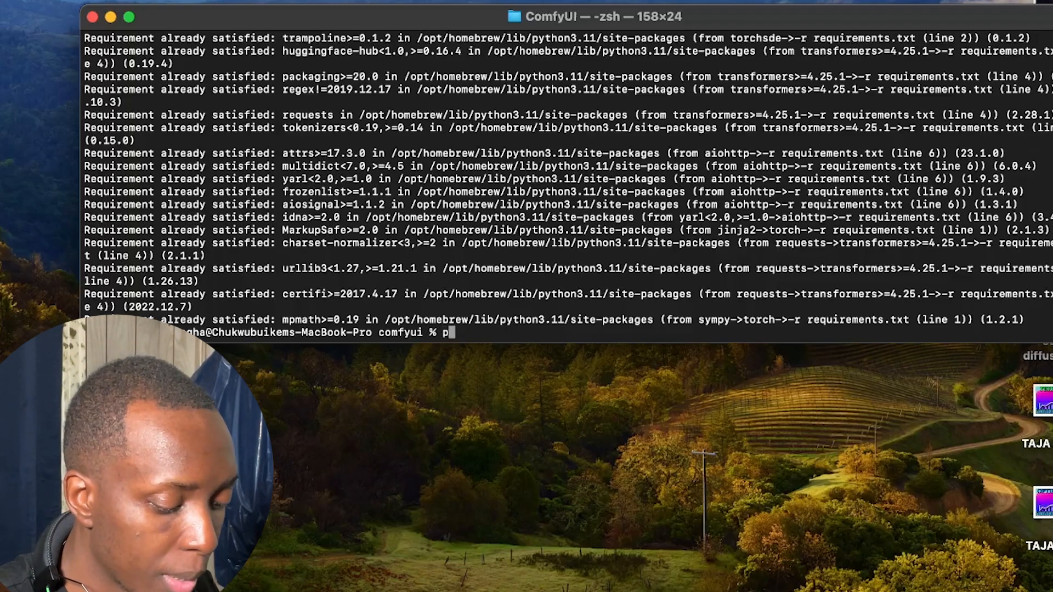
type("ython3 main.")
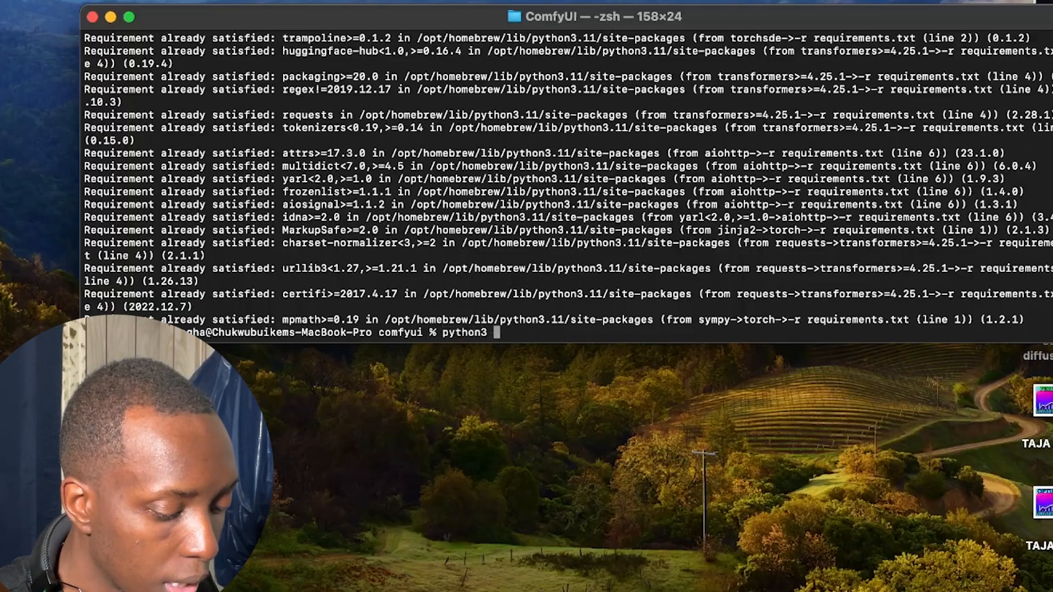
type("py")
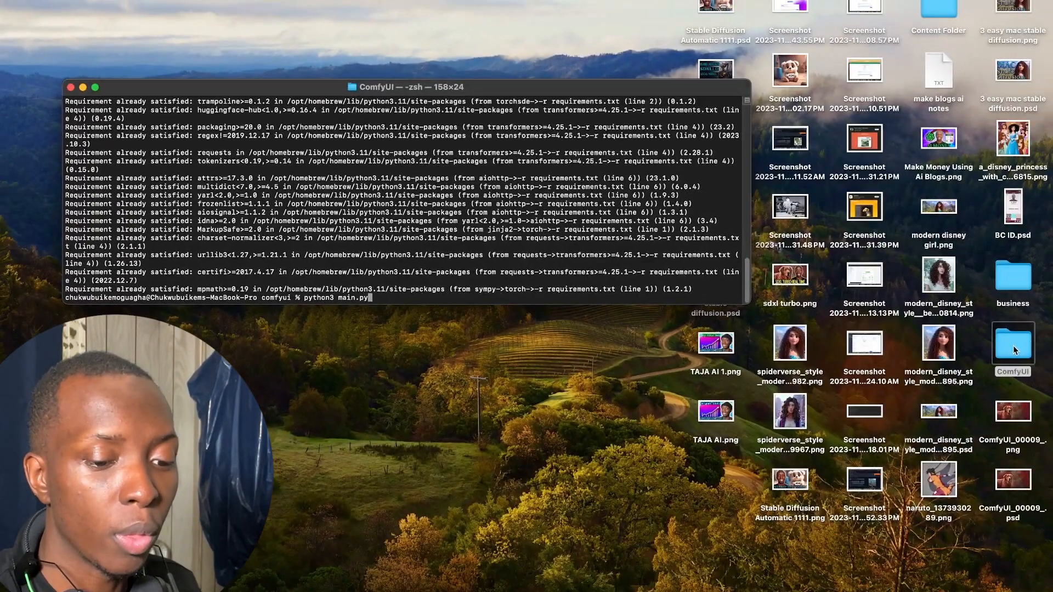
double_click(1014, 350)
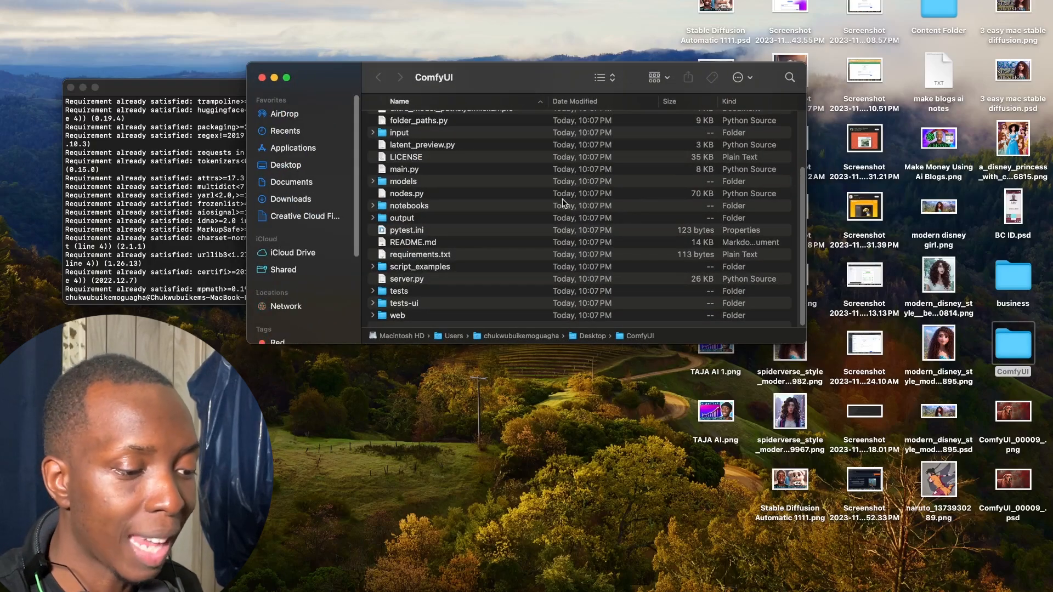
left_click(406, 170)
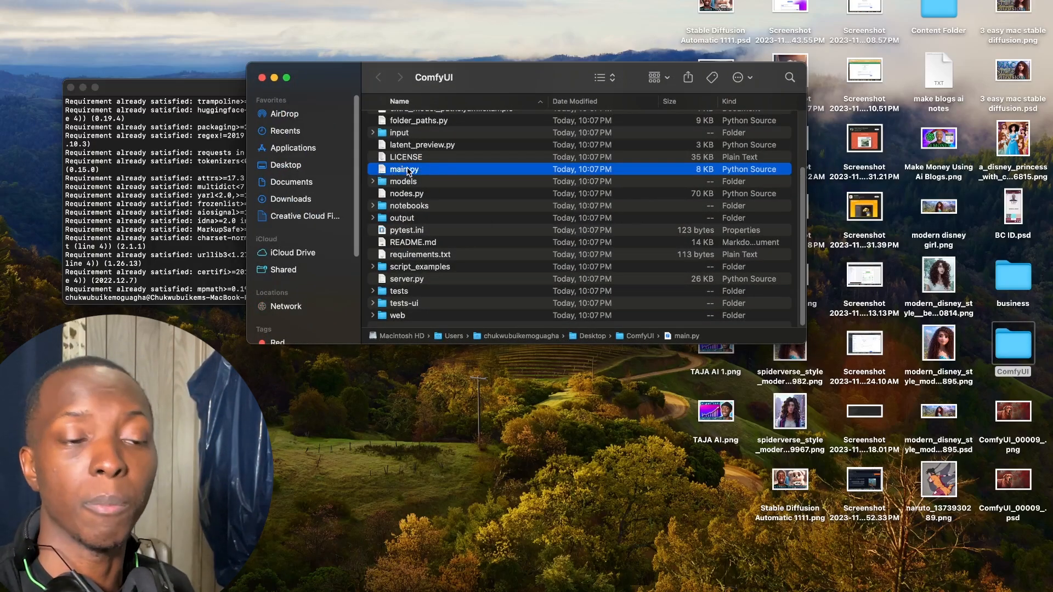
left_click(261, 78)
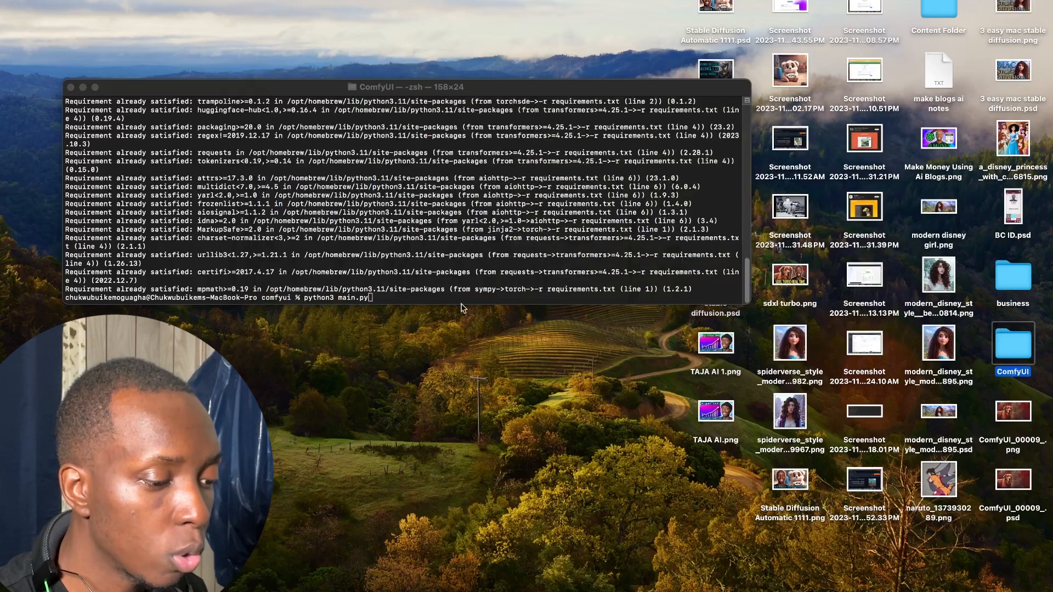
left_click(447, 291)
key("Return")
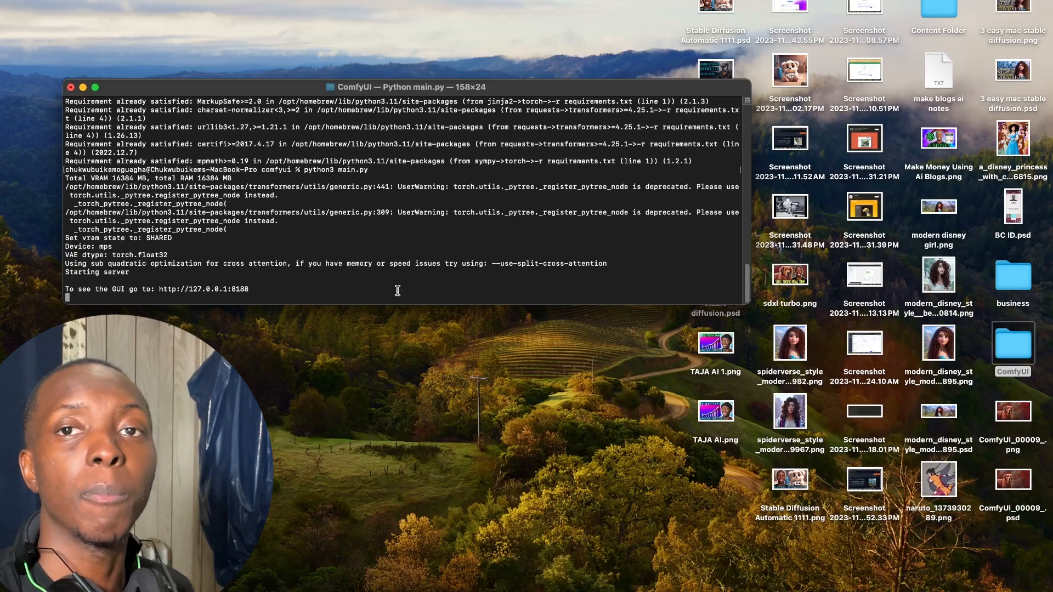
left_click_drag(249, 290, 160, 290)
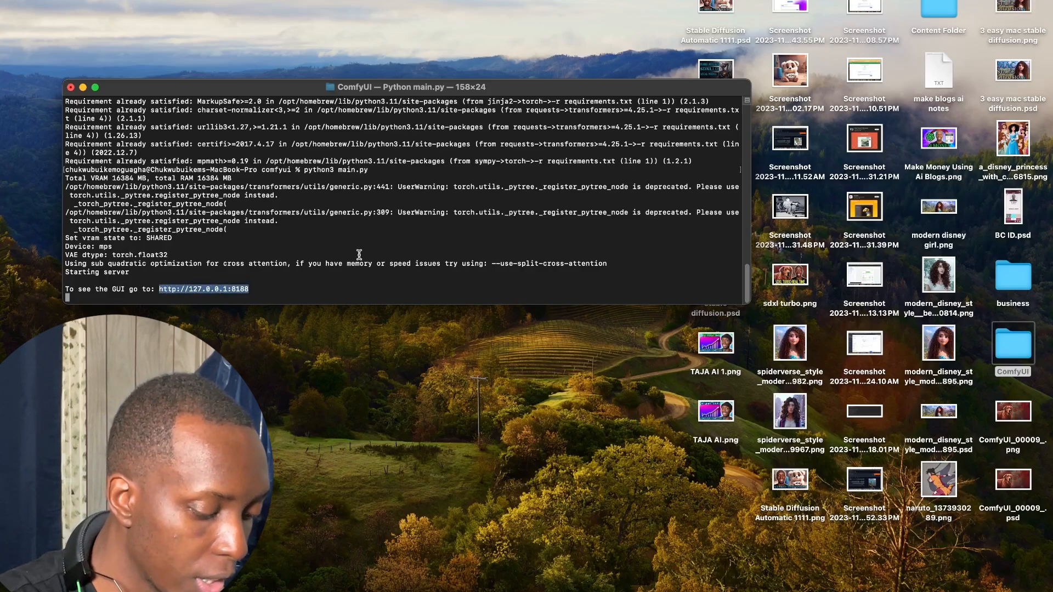
key("super+c")
key("super+Tab")
left_click(778, 14)
key("super+v")
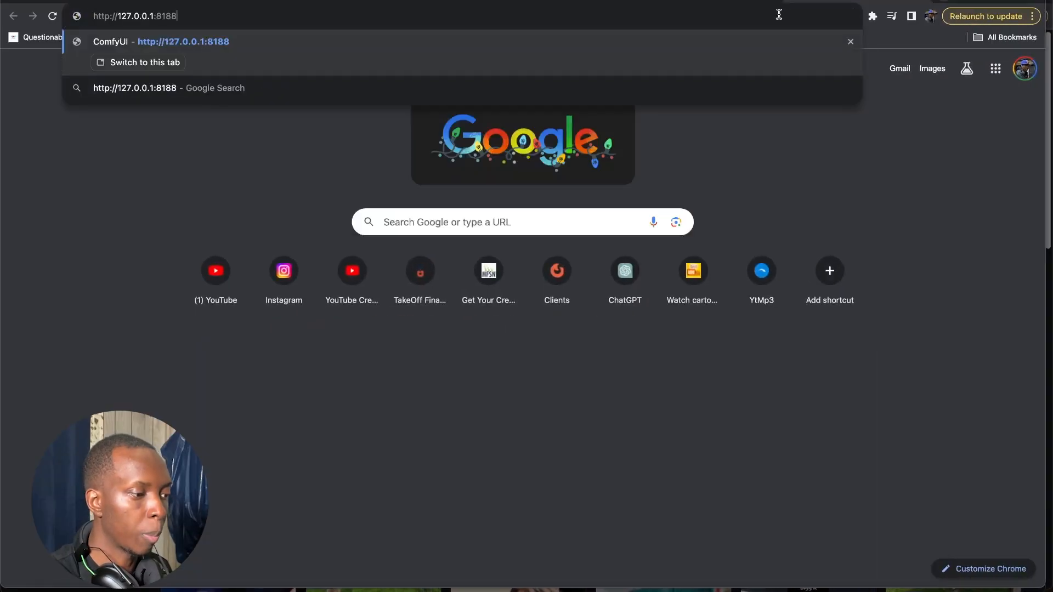
key("Return")
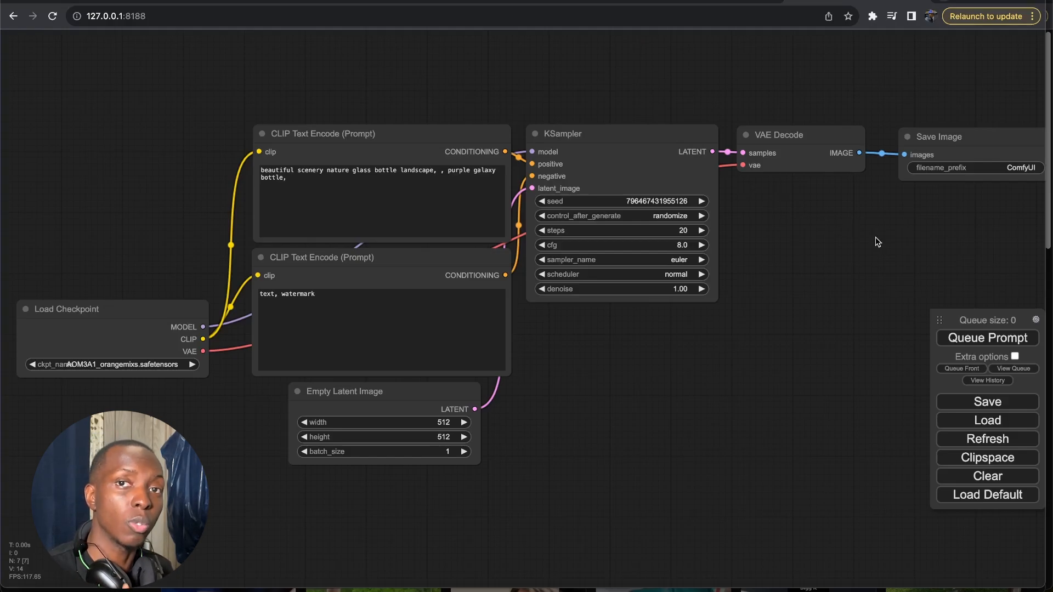
- Try to switch the Load Checkpoint node to another model and queue the default prompt, and dismiss the resulting dialog
left_click(171, 369)
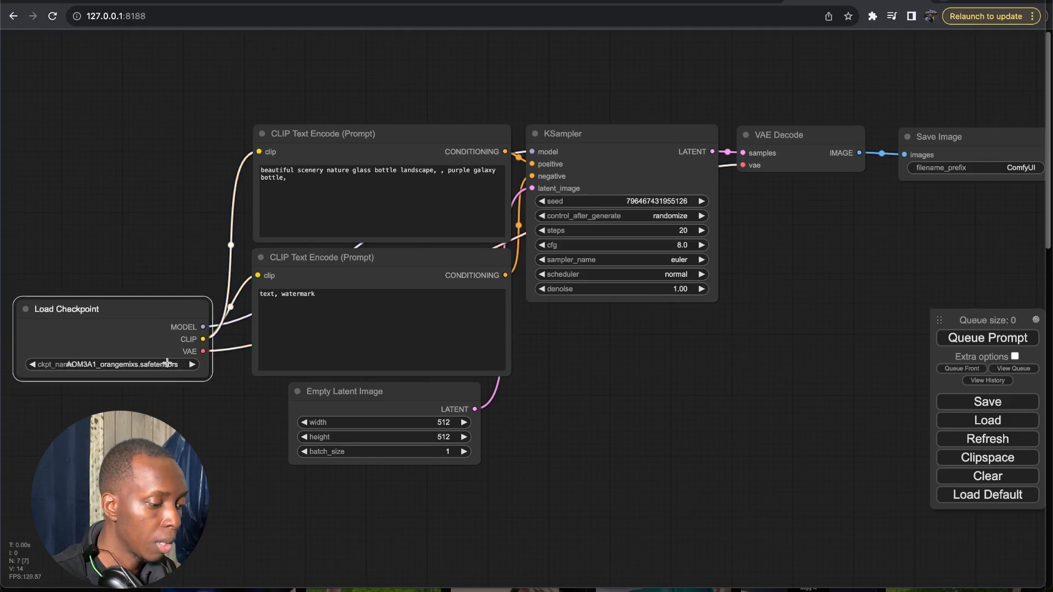
left_click(192, 364)
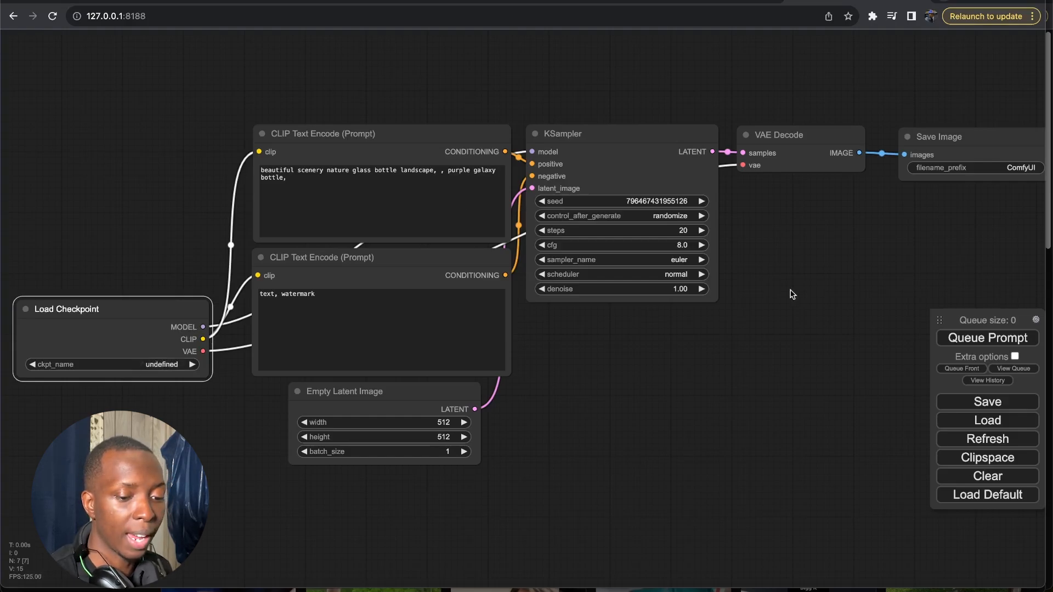
left_click(981, 339)
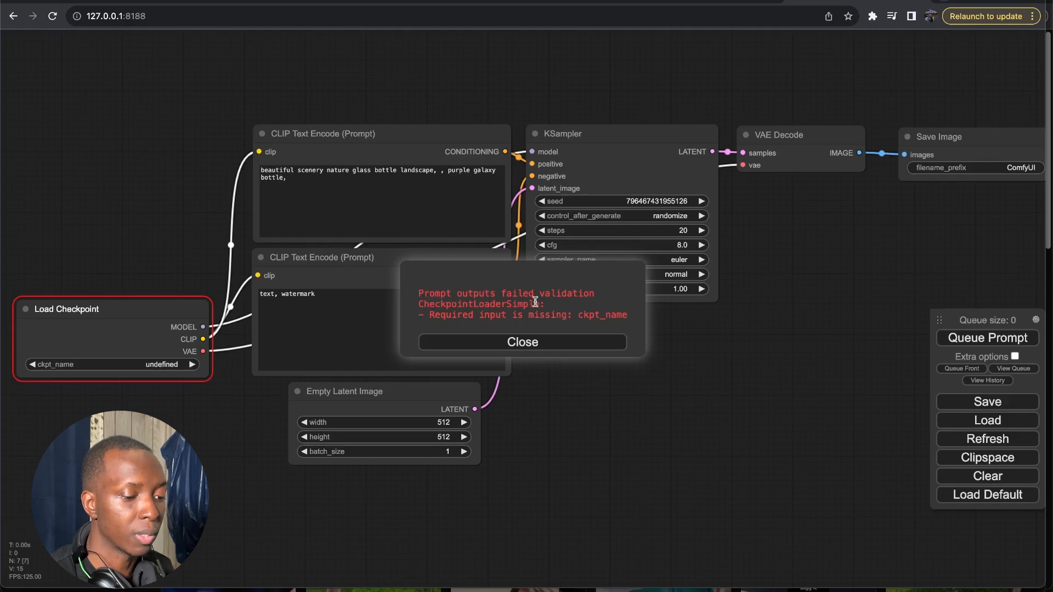
left_click(513, 343)
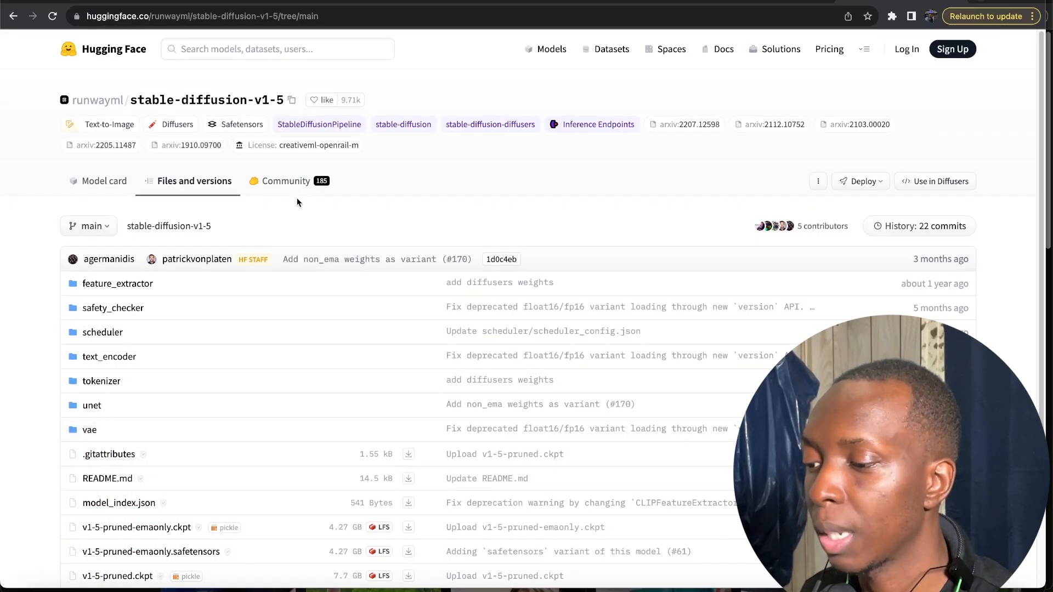
- Download v1-5-pruned-emaonly.safetensors from the files of the runwayml/stable-diffusion-v1-5 repository on Hugging Face
scroll(297, 203, "down", 5)
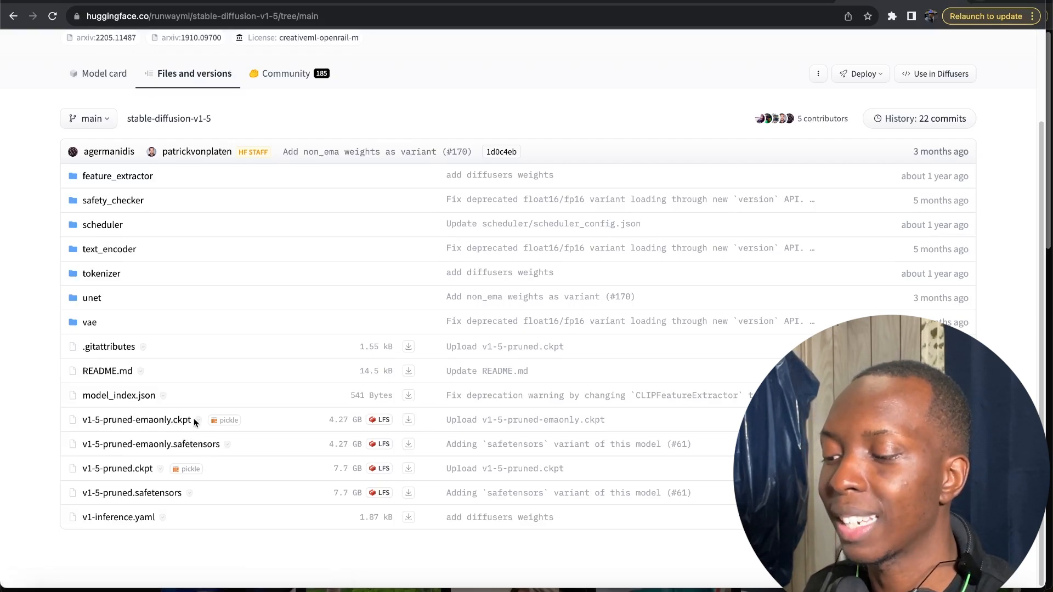
mouse_move(193, 418)
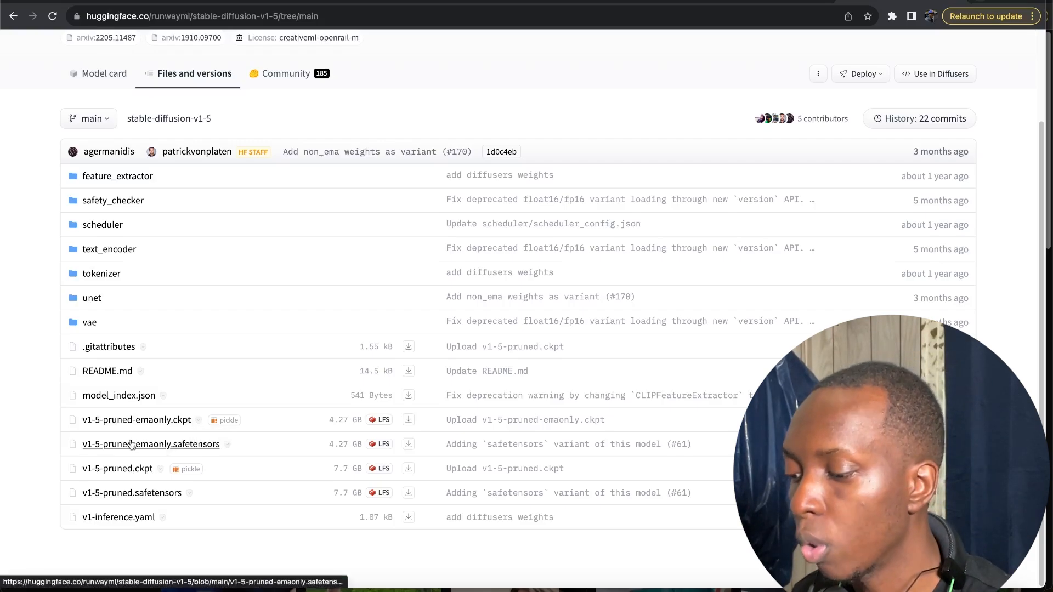
left_click(409, 446)
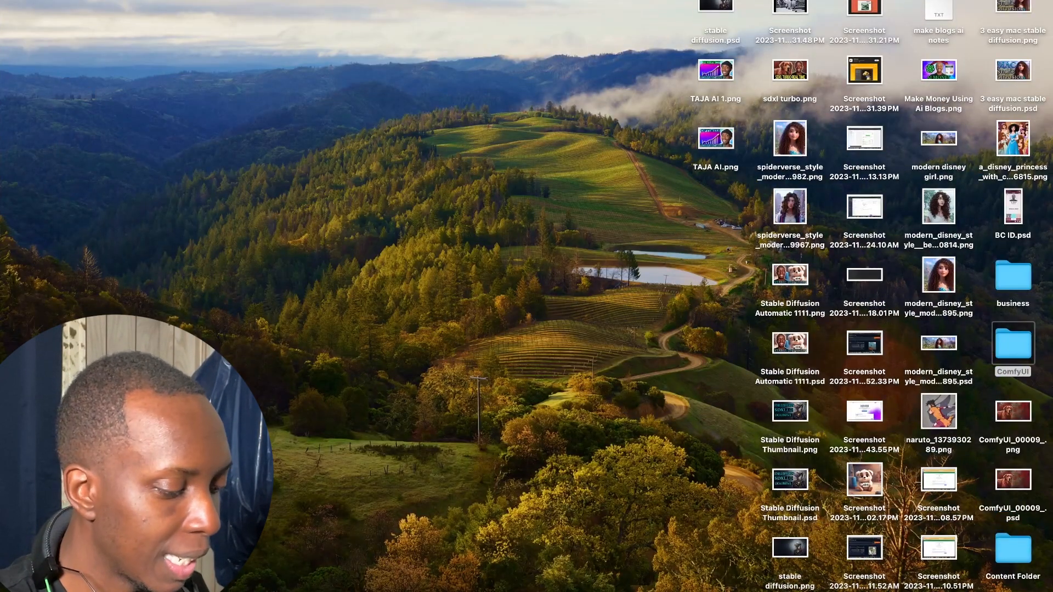
- Switch to Finder, arrange two new windows side by side and show the Downloads folder in one of them
right_click(84, 589)
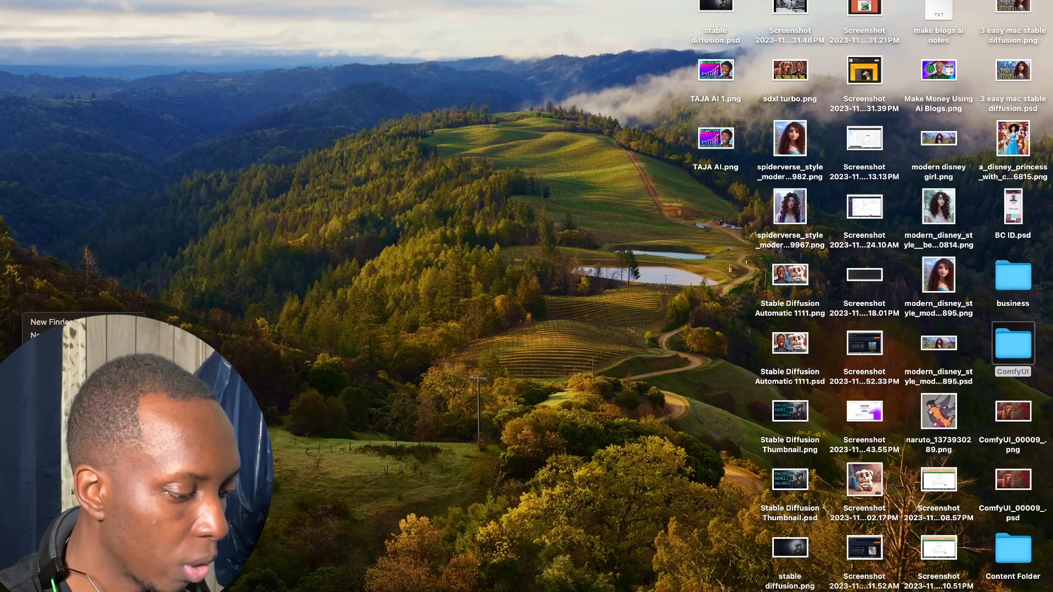
left_click(60, 322)
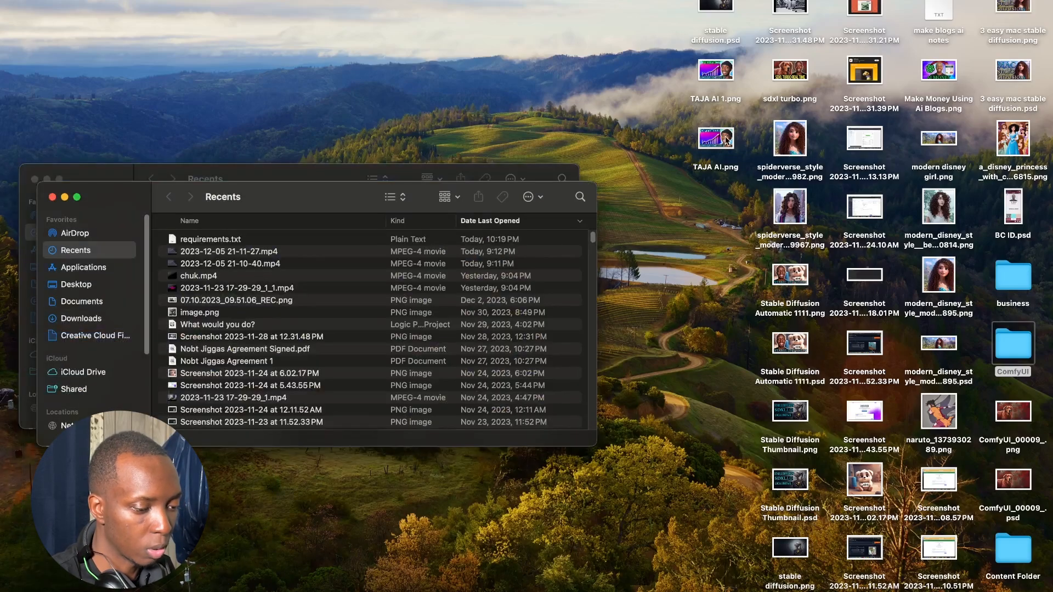
left_click_drag(330, 213, 865, 117)
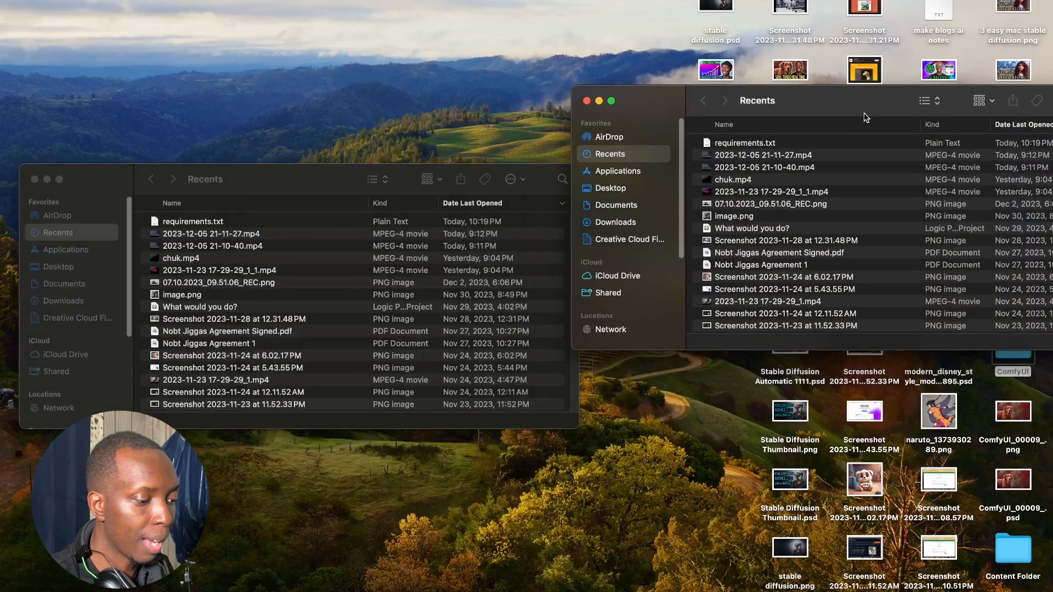
left_click_drag(318, 189, 309, 143)
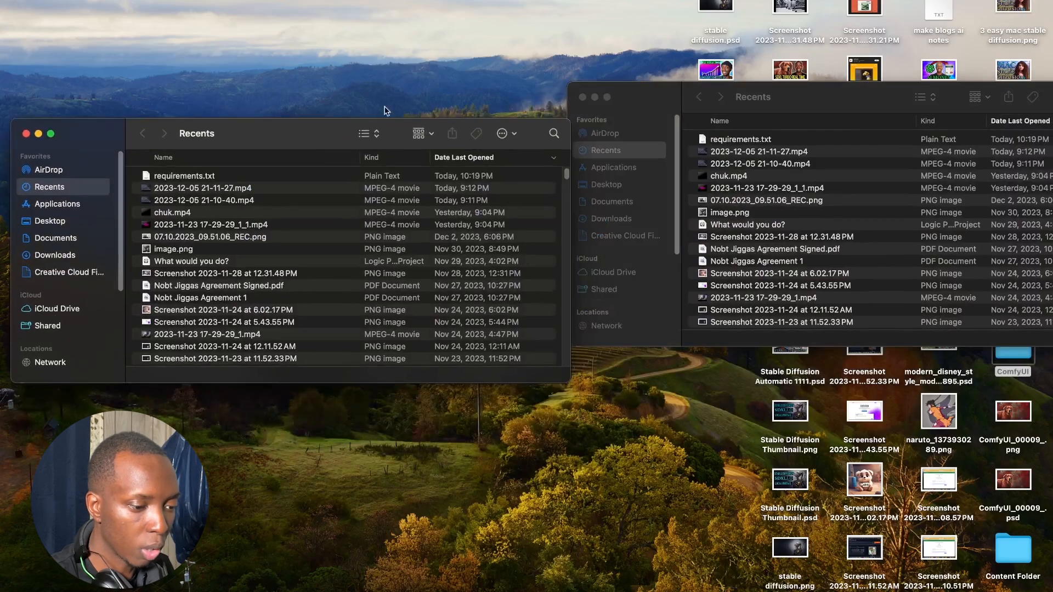
left_click(670, 101)
left_click(626, 221)
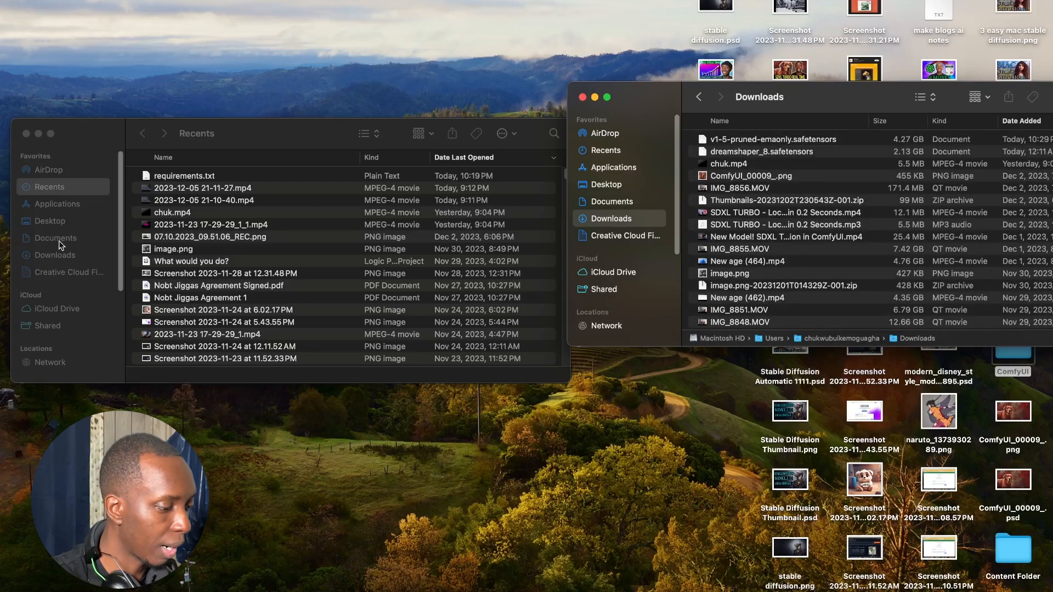
- Move v1-5-pruned-emaonly.safetensors from Downloads into the models/checkpoints folder of ComfyUI on the Desktop
left_click(211, 236)
left_click(83, 222)
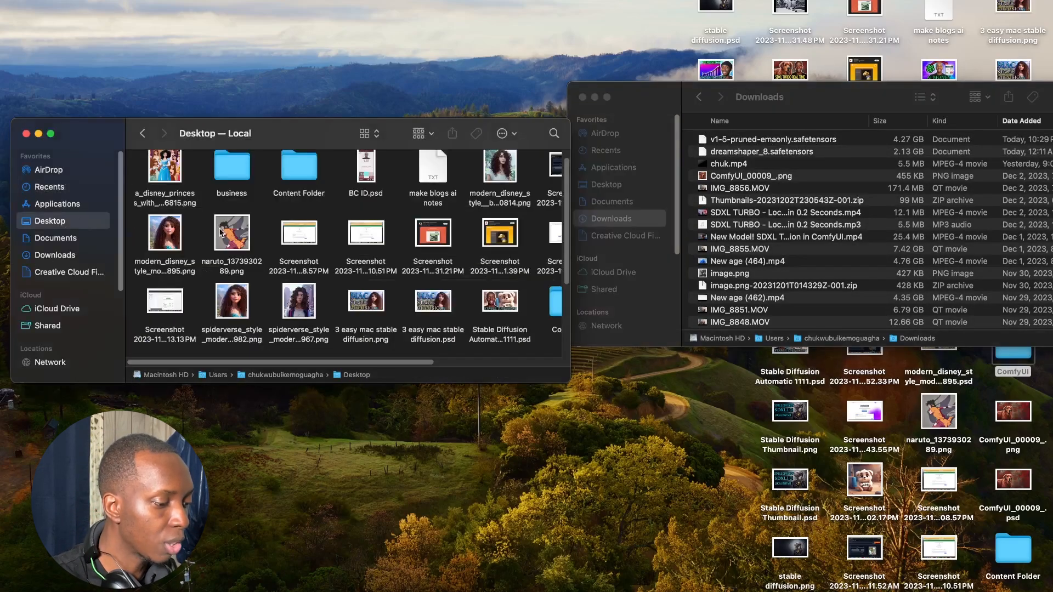
left_click(369, 133)
left_click(378, 159)
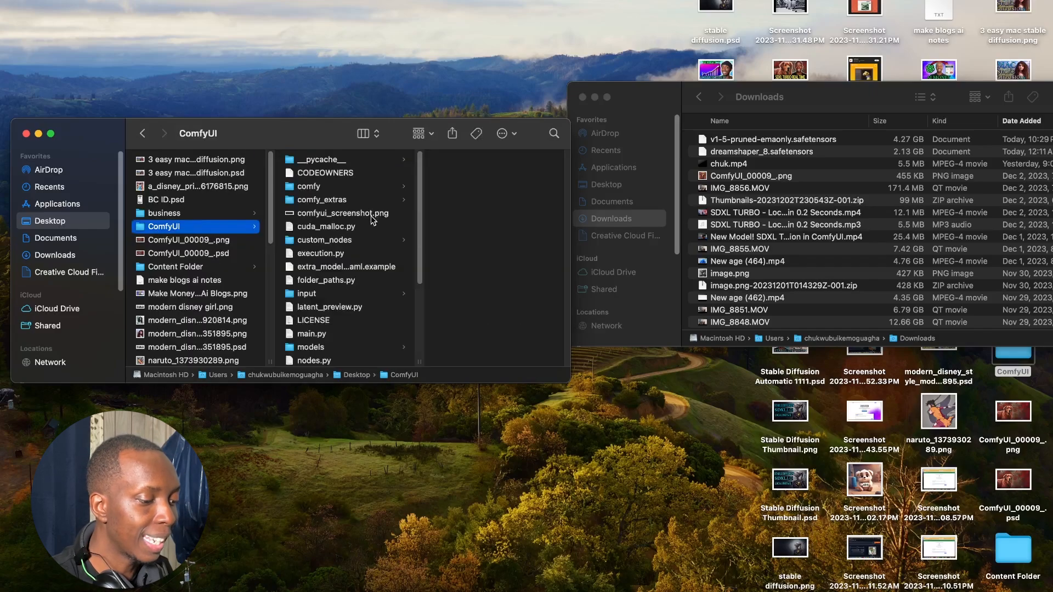
scroll(371, 219, "down", 5)
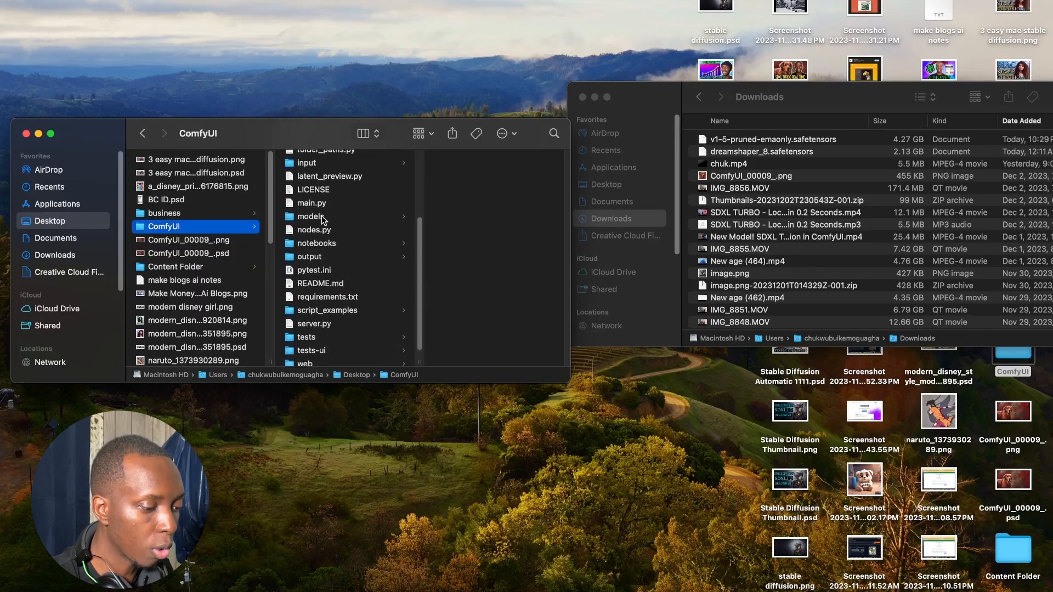
left_click(323, 218)
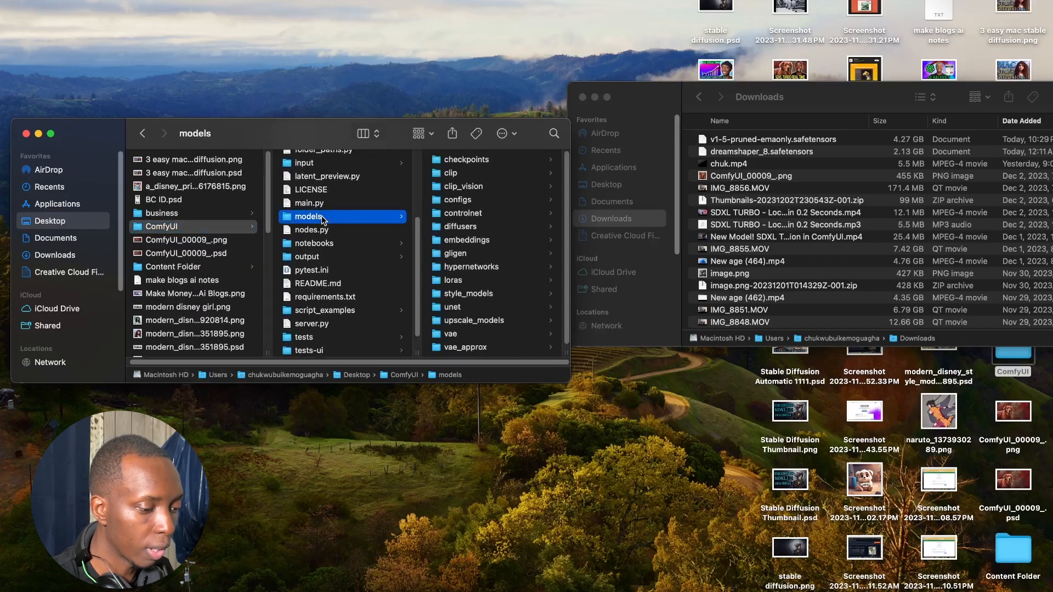
left_click(477, 160)
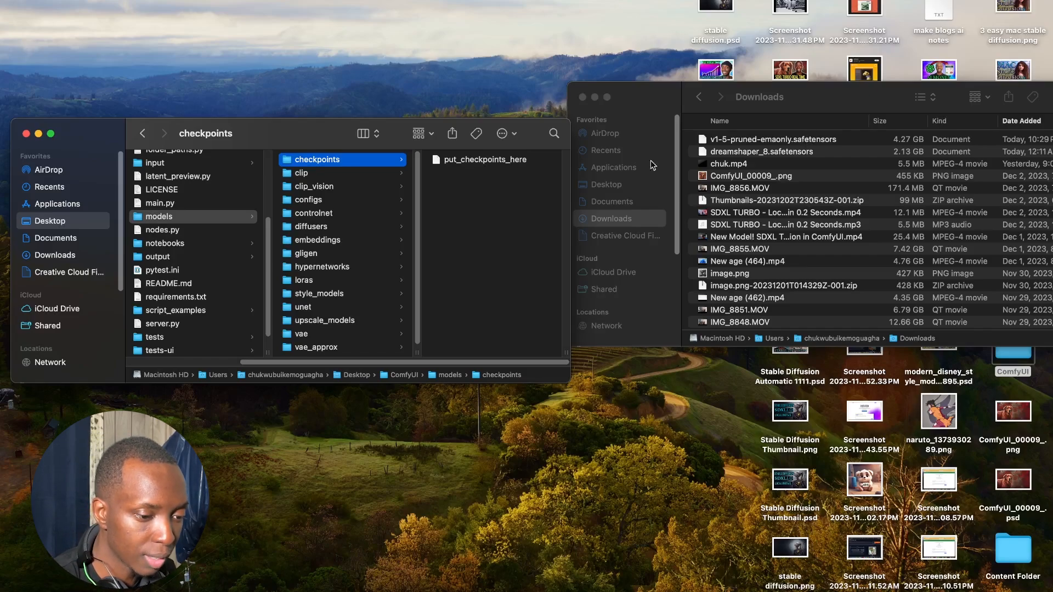
left_click_drag(752, 143, 509, 220)
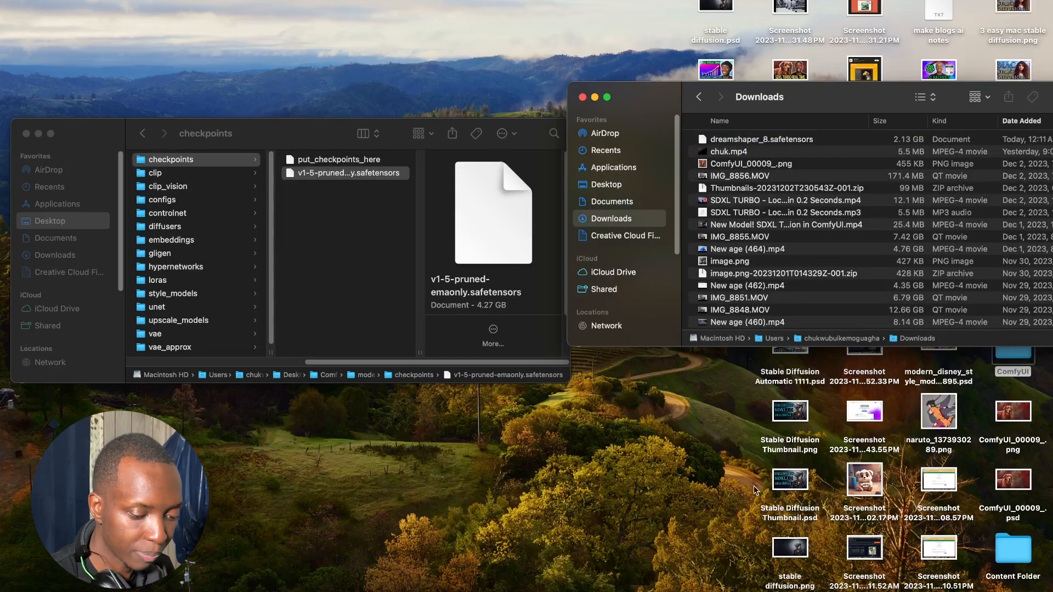
- Switch to ComfyUI in Chrome, refresh it to load v1-5-pruned-emaonly.safetensors in Load Checkpoint, and queue the default prompt
left_click(666, 589)
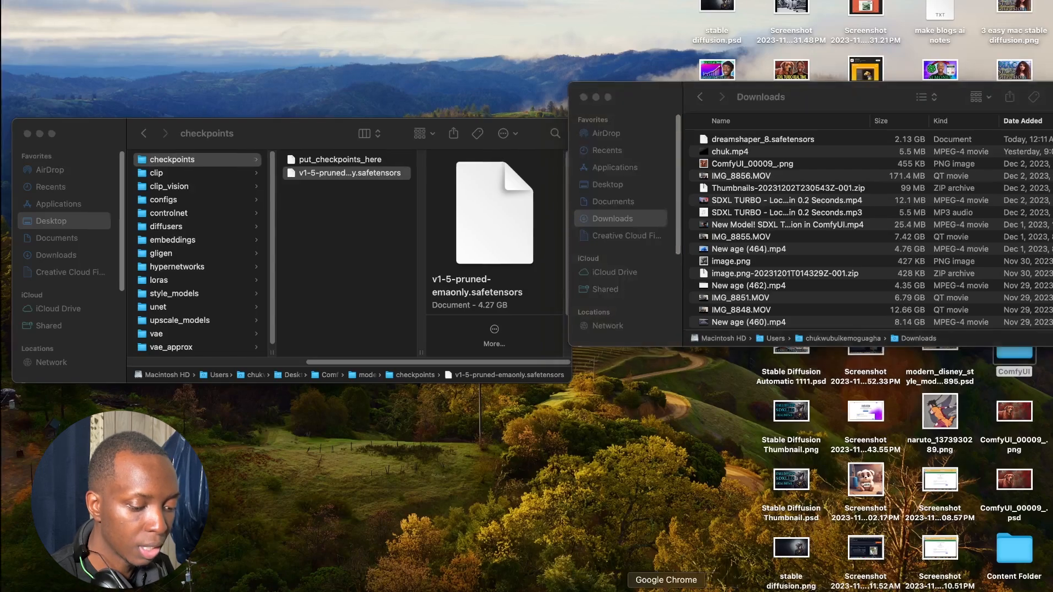
key("ctrl+Tab")
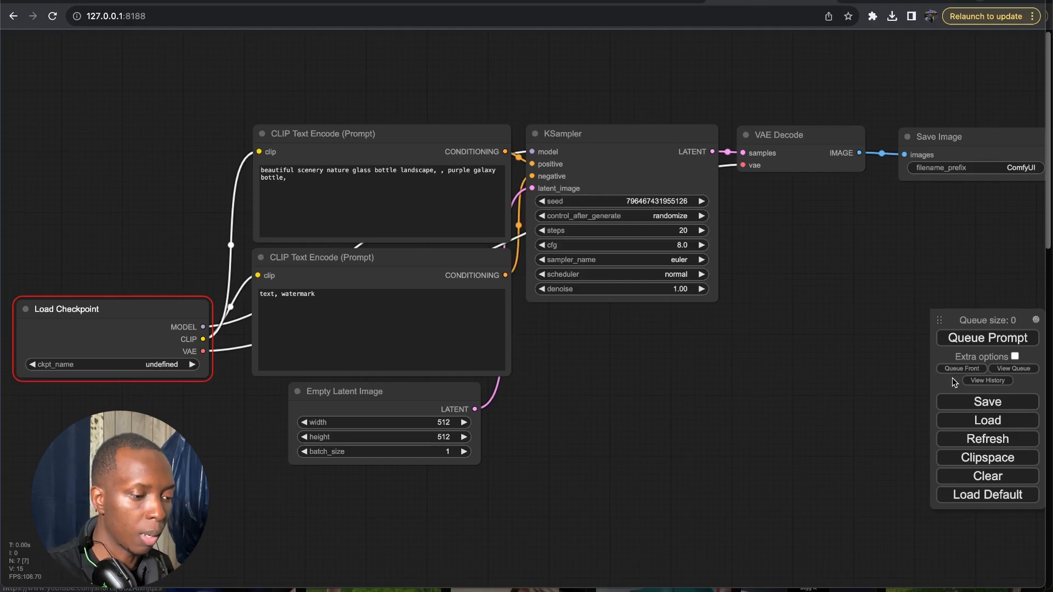
left_click(1008, 441)
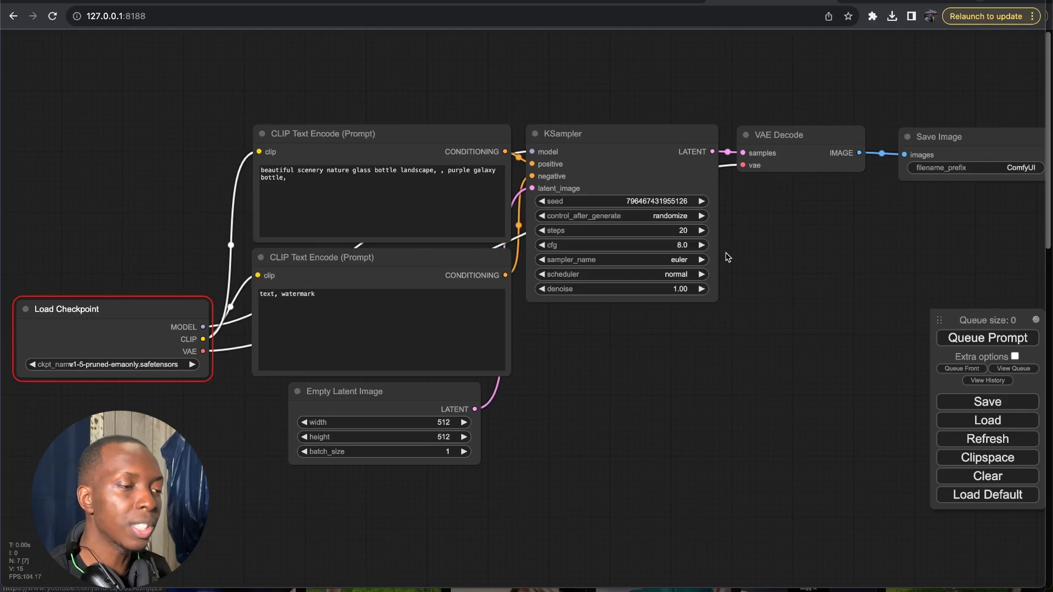
left_click(994, 339)
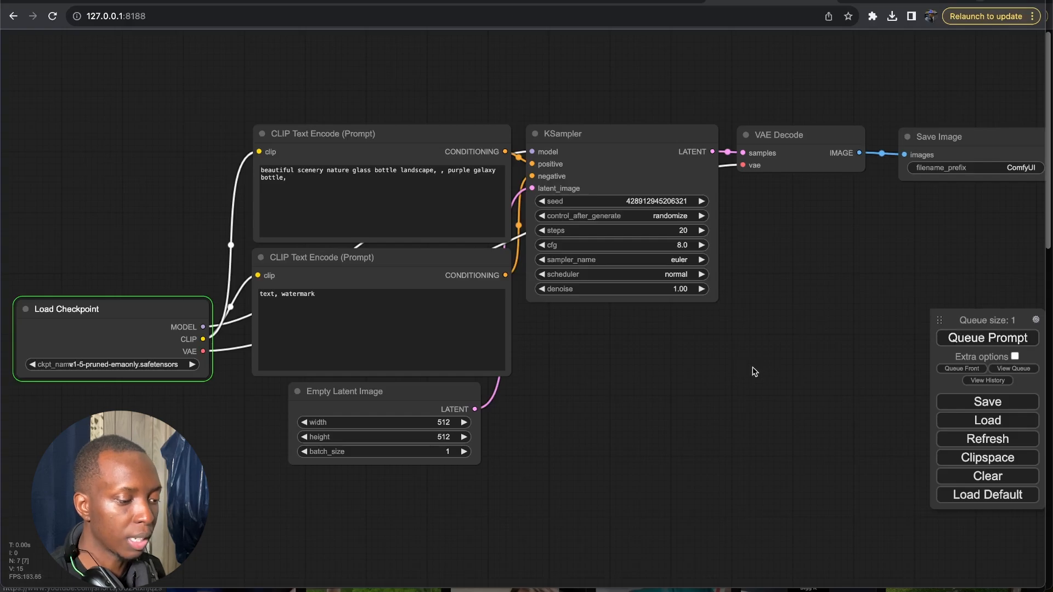
- Examine the running workflow from KSampler to Save Image and inspect the generated image up close
left_click_drag(737, 368, 639, 362)
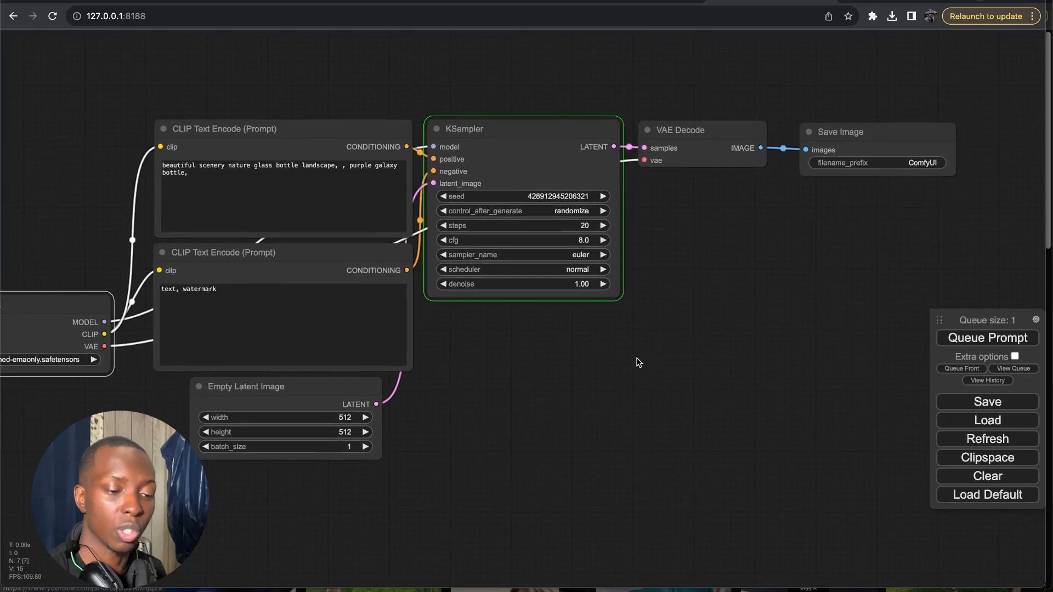
scroll(638, 362, "down", 10)
scroll(638, 362, "up", 15)
scroll(638, 362, "down", 8)
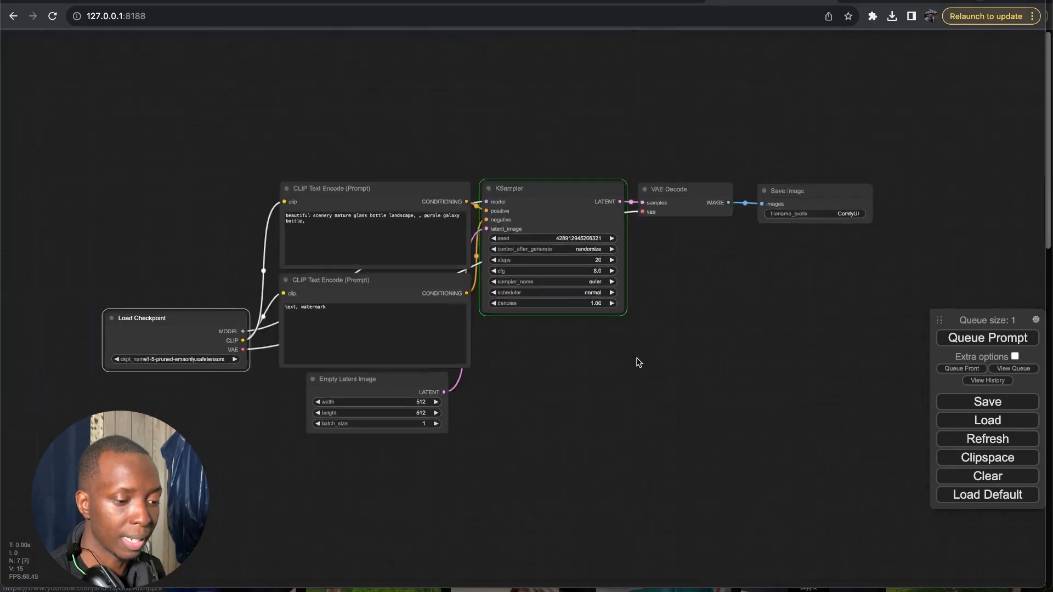
scroll(638, 362, "up", 4)
left_click_drag(638, 362, 598, 358)
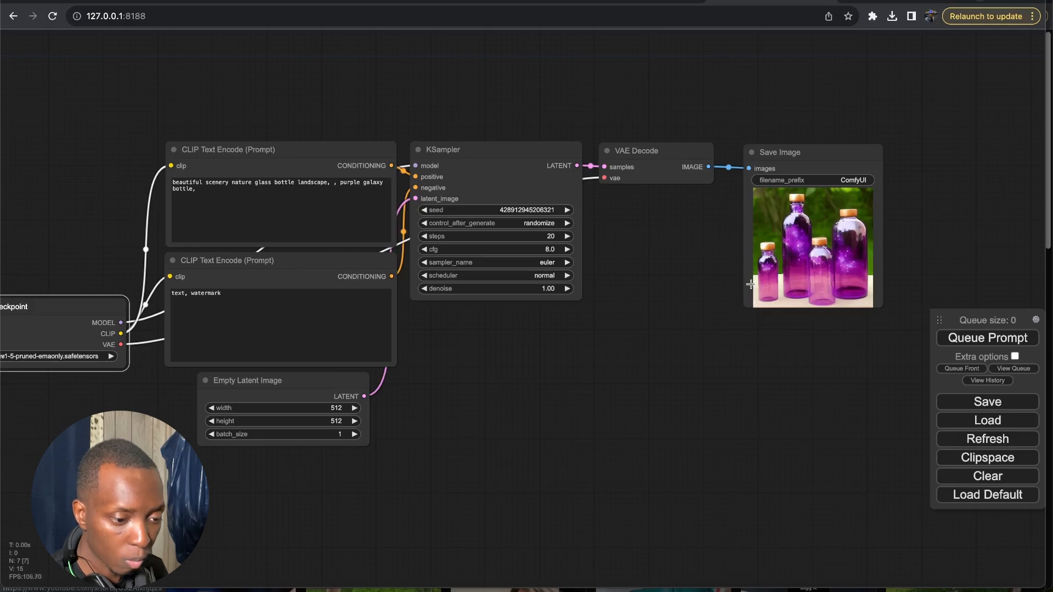
scroll(828, 258, "up", 10)
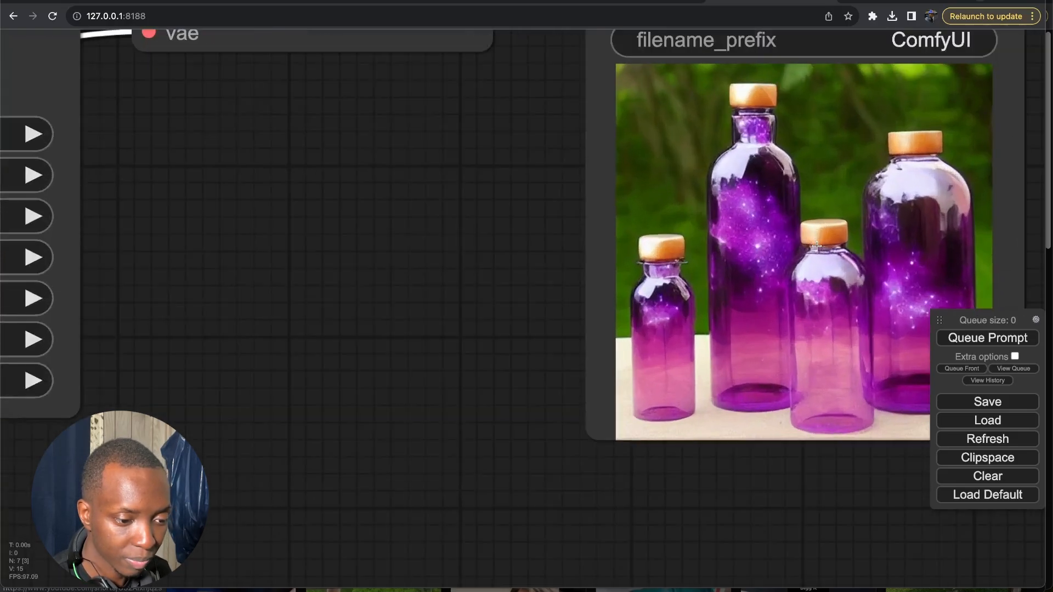
scroll(817, 246, "down", 10)
scroll(817, 247, "up", 5)
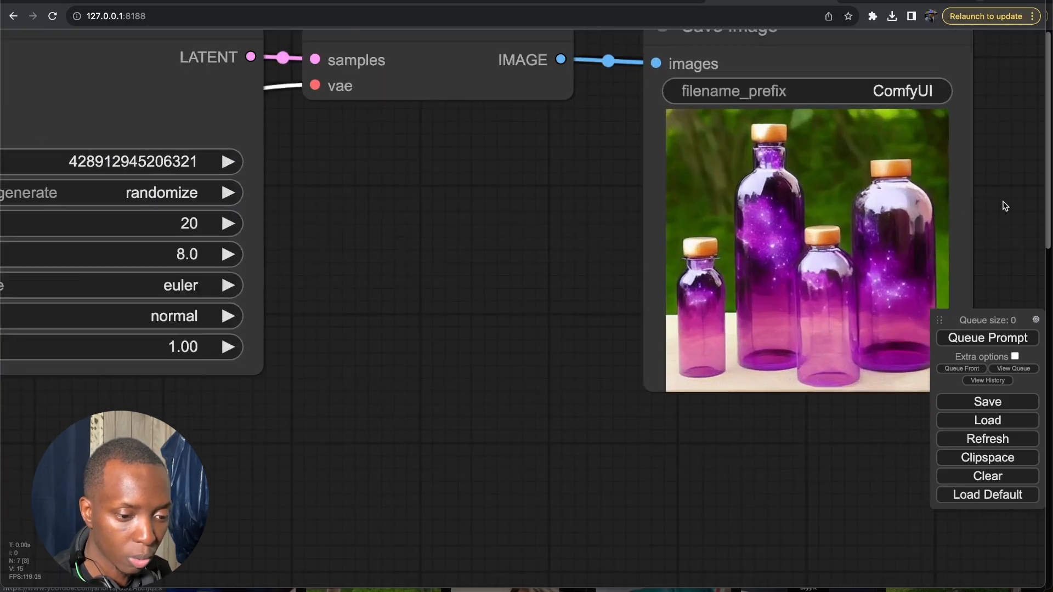
left_click_drag(1004, 204, 867, 208)
scroll(864, 208, "down", 8)
scroll(864, 209, "up", 7)
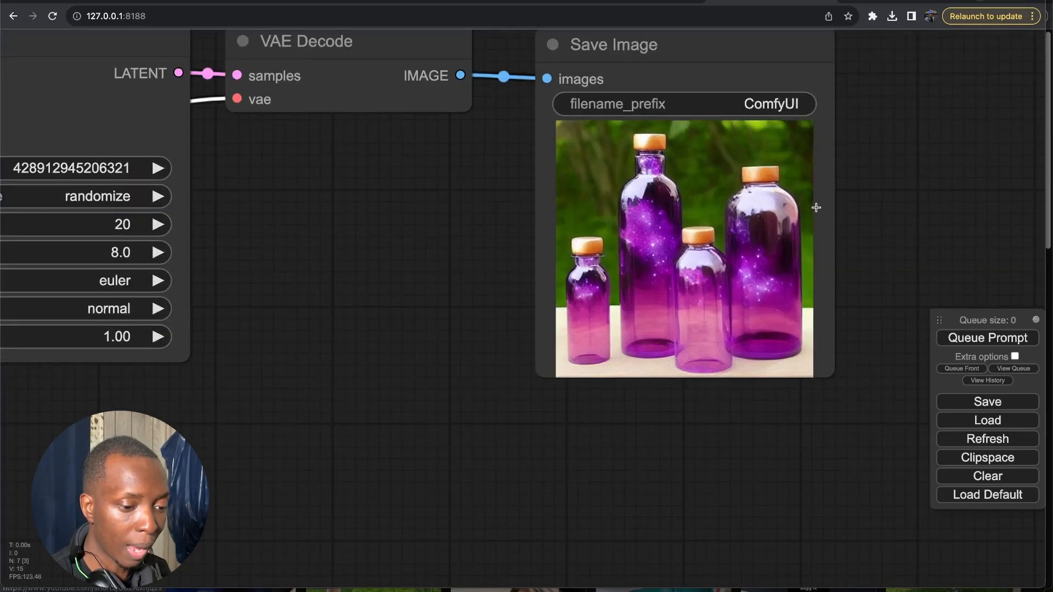
scroll(817, 207, "down", 8)
- Enlarge the Save Image node for a bigger preview and place it clear of the VAE Decode node, to its right
left_click(810, 273)
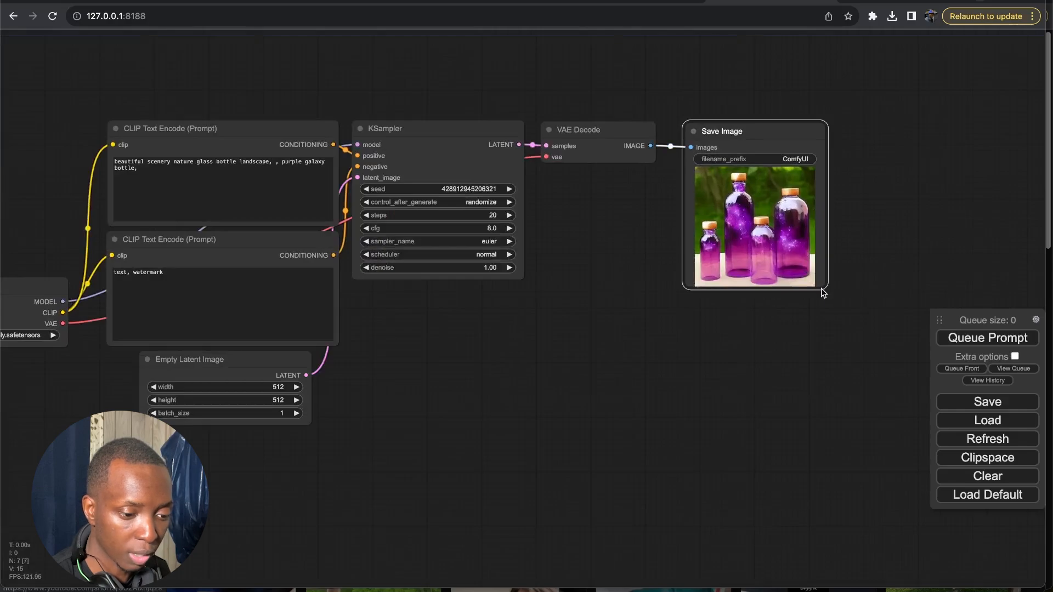
left_click_drag(826, 287, 931, 437)
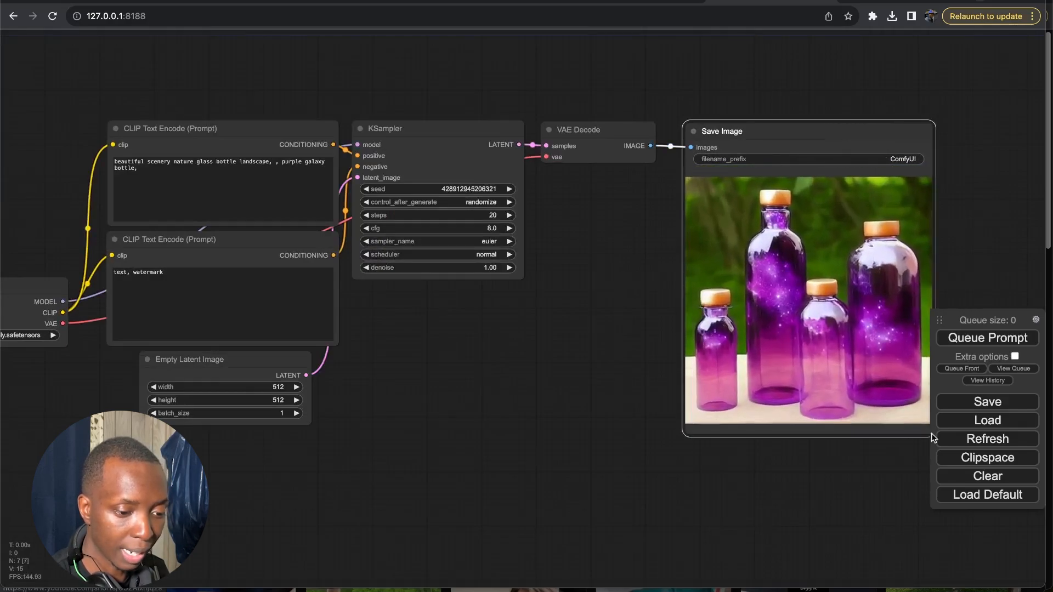
left_click_drag(681, 438, 645, 446)
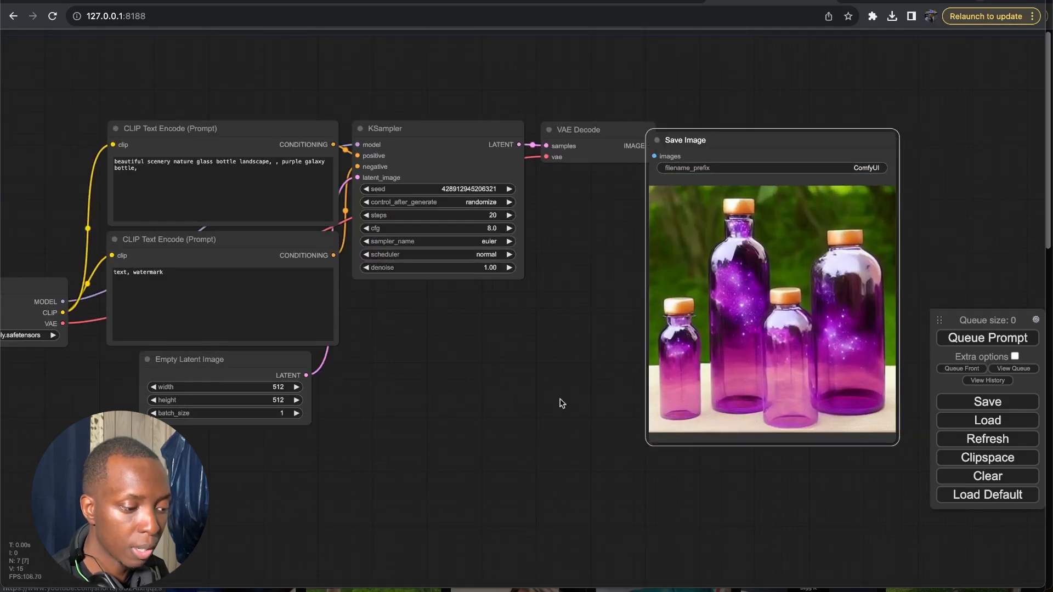
left_click_drag(506, 389, 618, 369)
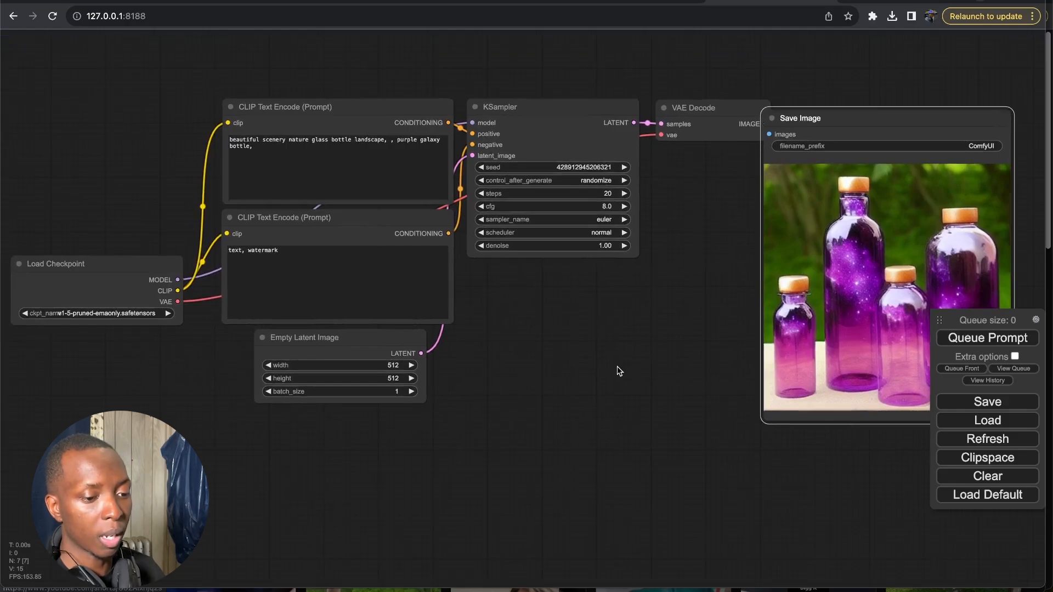
left_click_drag(801, 174, 848, 179)
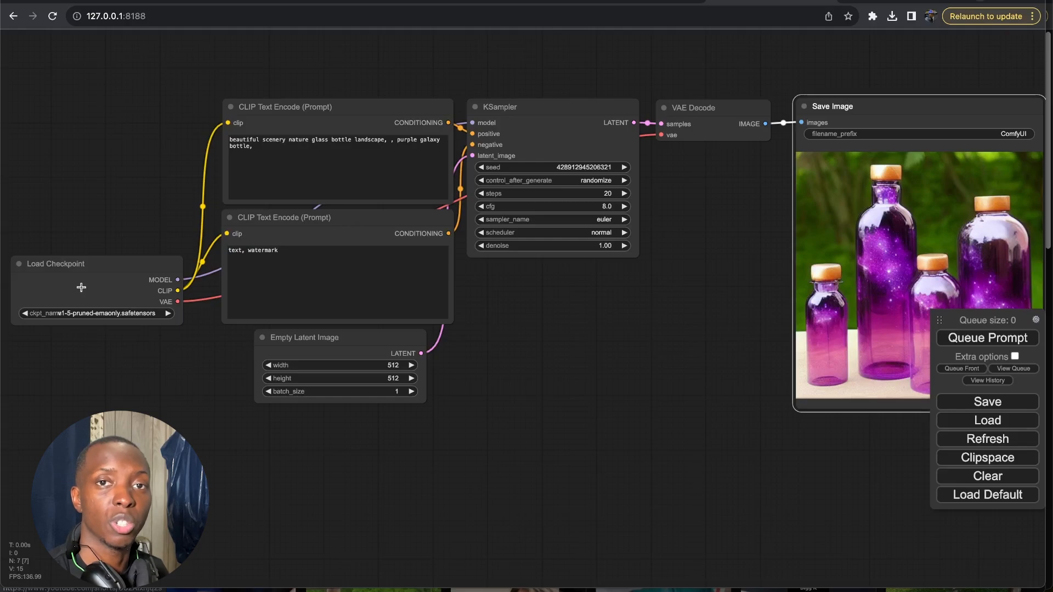
- Trace the link from Load Checkpoint's CLIP output to the clip input of the upper CLIP Text Encode node
left_click(105, 299)
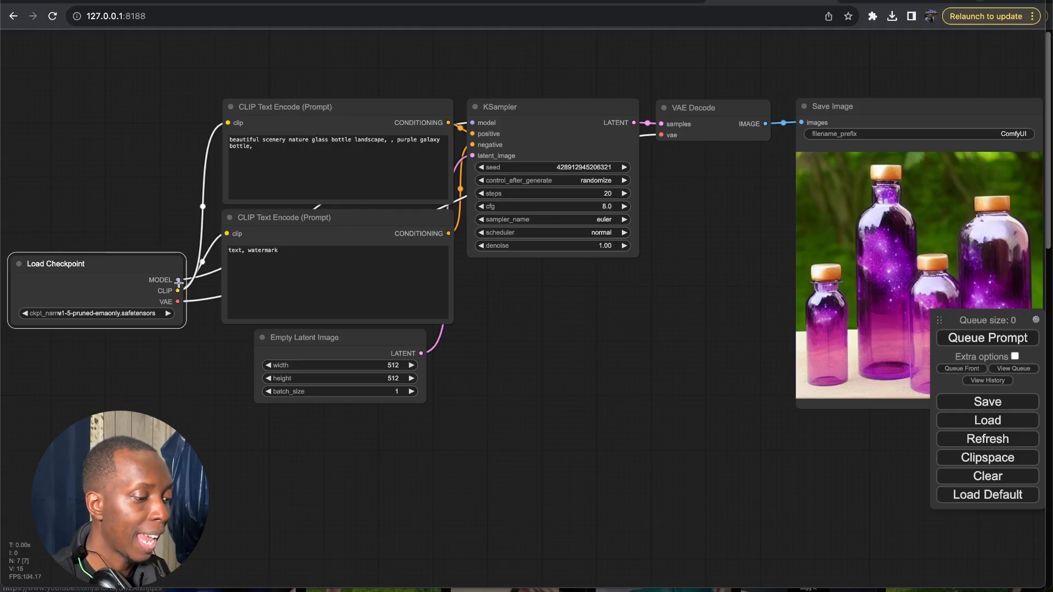
left_click_drag(177, 291, 226, 122)
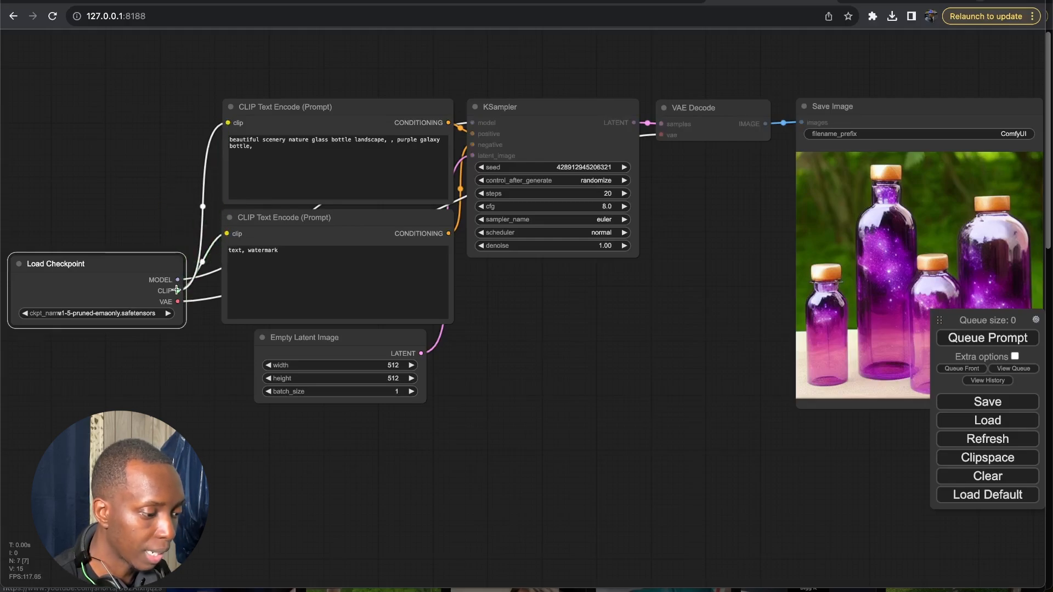
left_click_drag(179, 292, 180, 292)
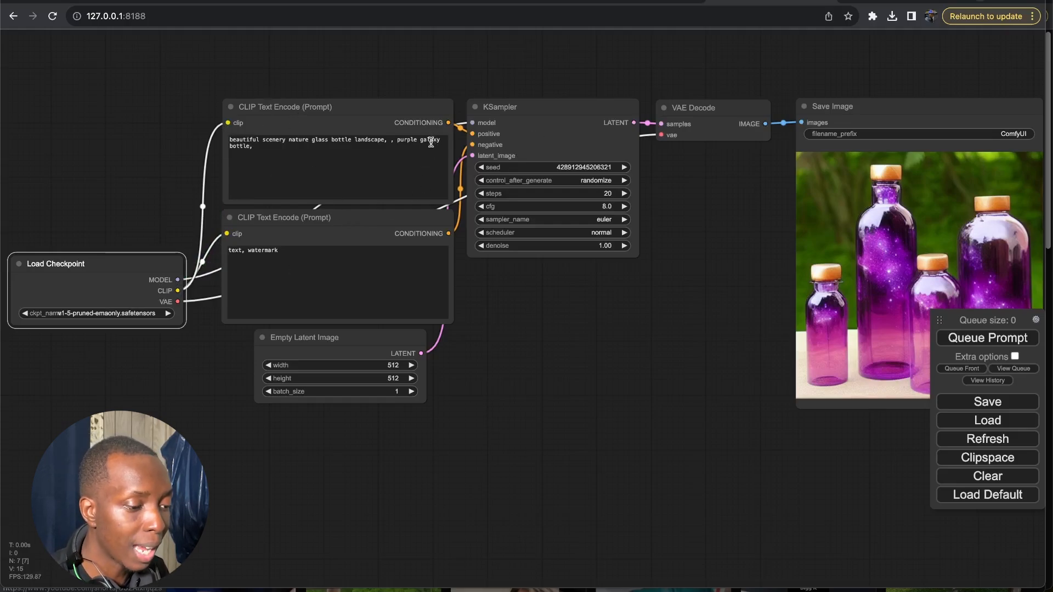
- Shift both CLIP Text Encode nodes slightly left and move the KSampler node down and right to spread out their links
left_click_drag(432, 140, 377, 143)
left_click(378, 142)
left_click(424, 108)
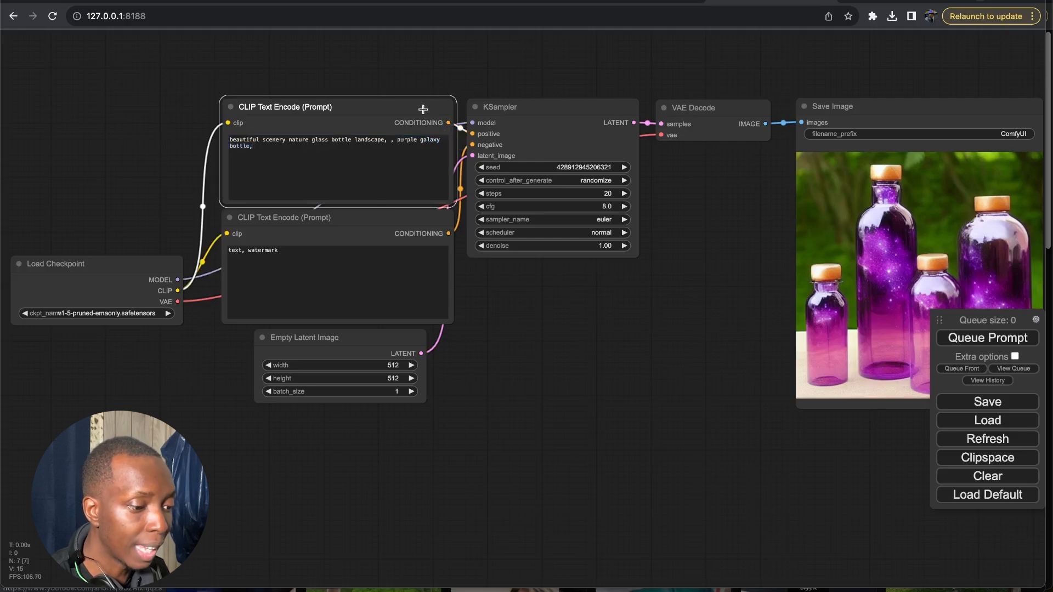
left_click_drag(436, 112, 409, 104)
left_click_drag(411, 217, 386, 217)
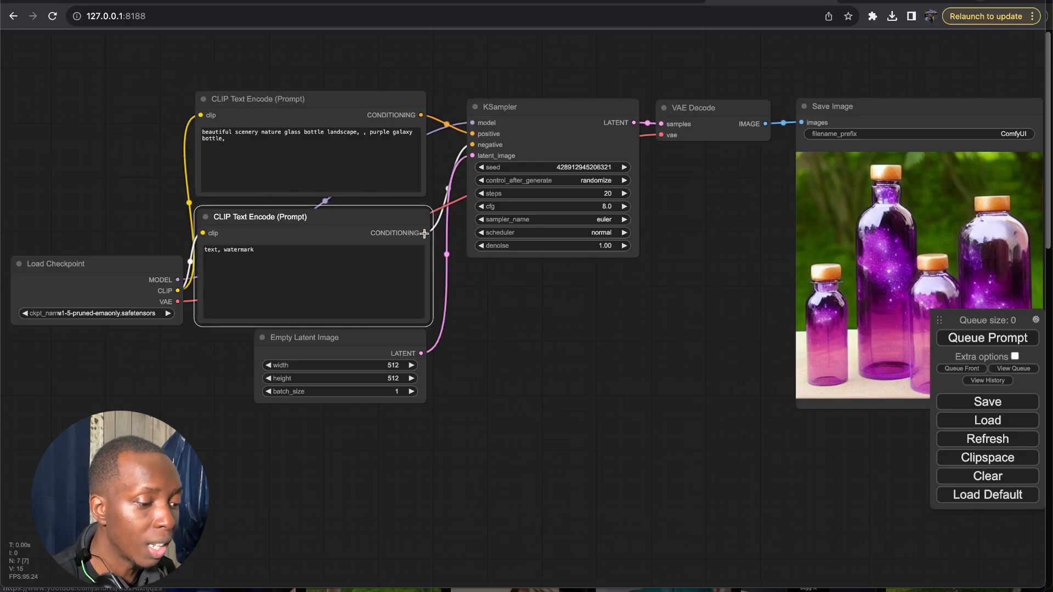
left_click_drag(505, 112, 589, 230)
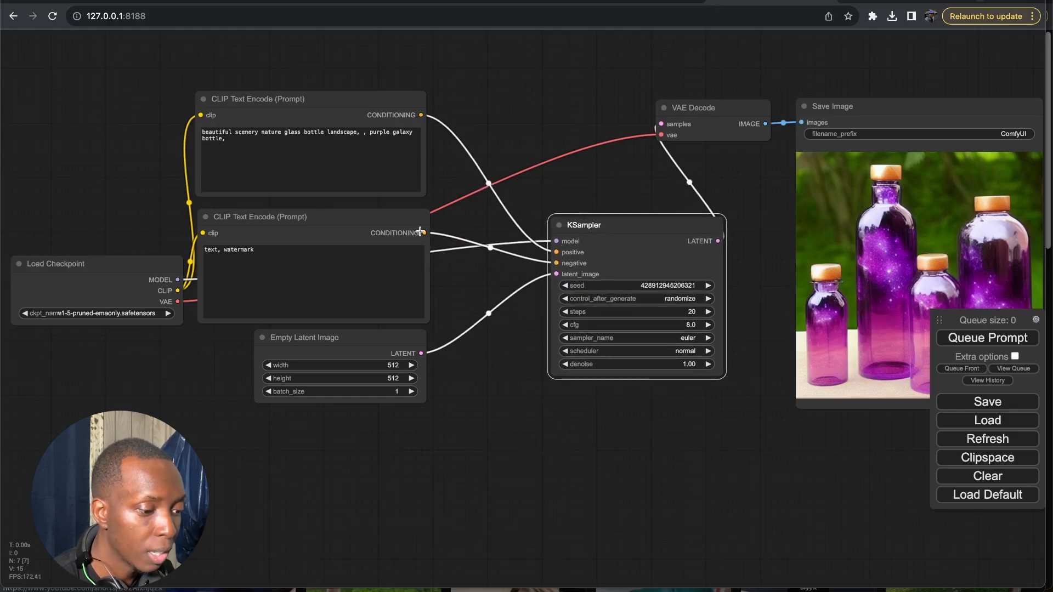
- Disconnect both CLIP Text Encode nodes from the KSampler's negative and positive inputs
left_click_drag(423, 233, 461, 247)
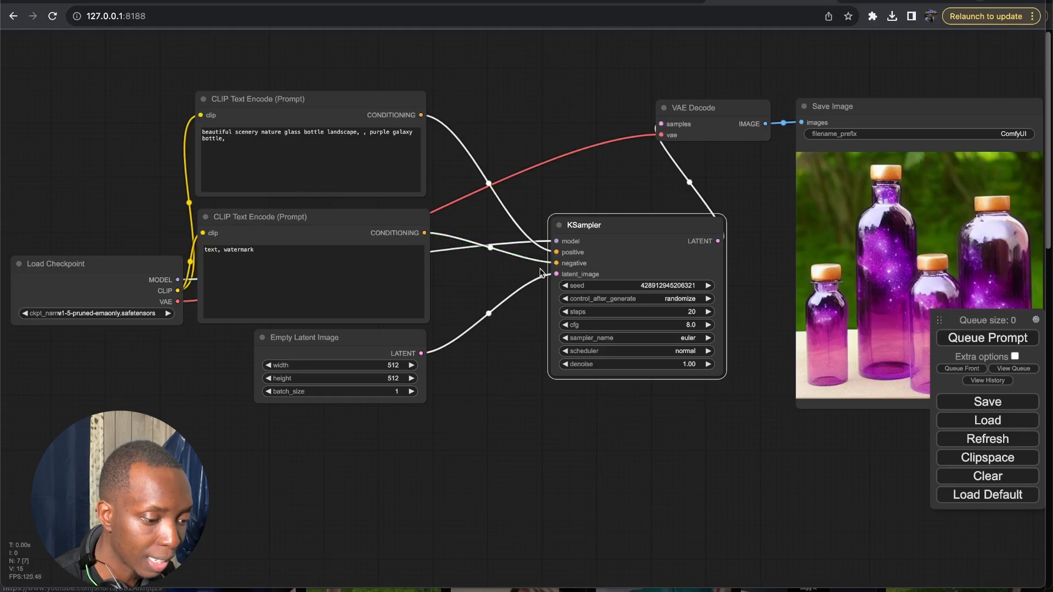
left_click_drag(554, 262, 518, 267)
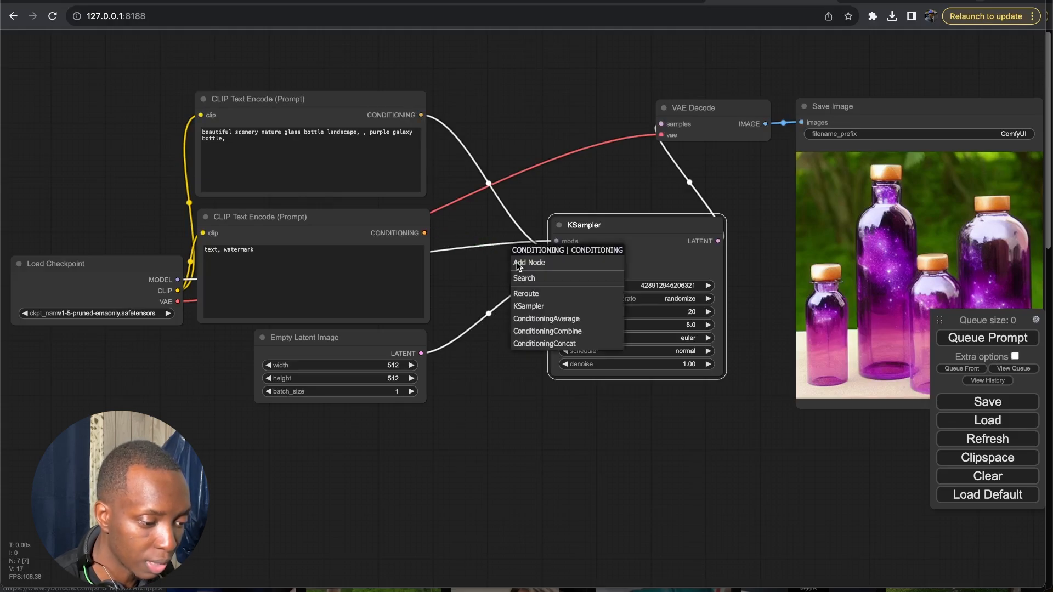
left_click(477, 280)
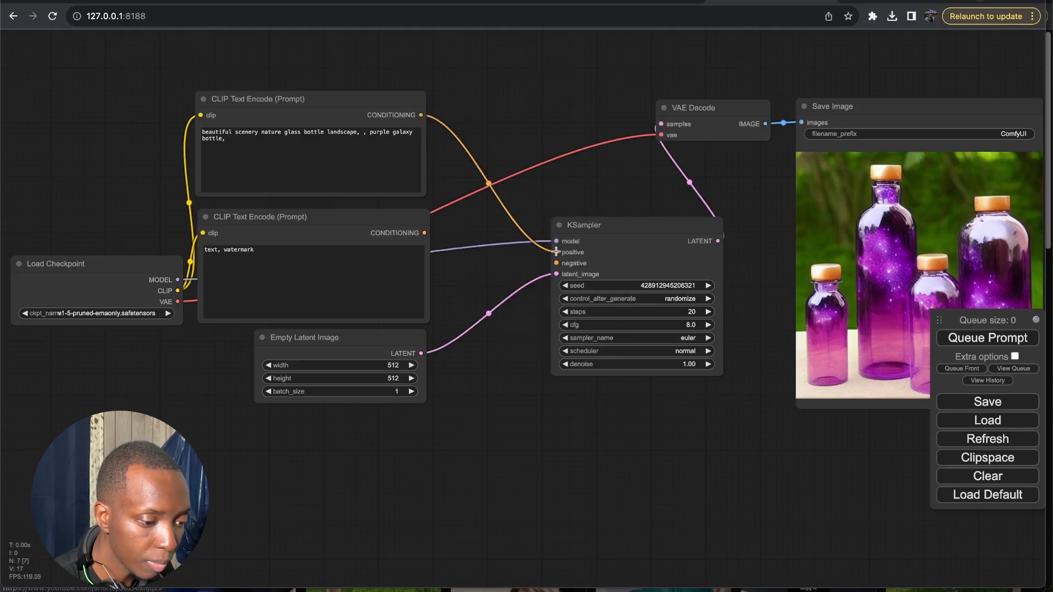
left_click_drag(556, 252, 526, 220)
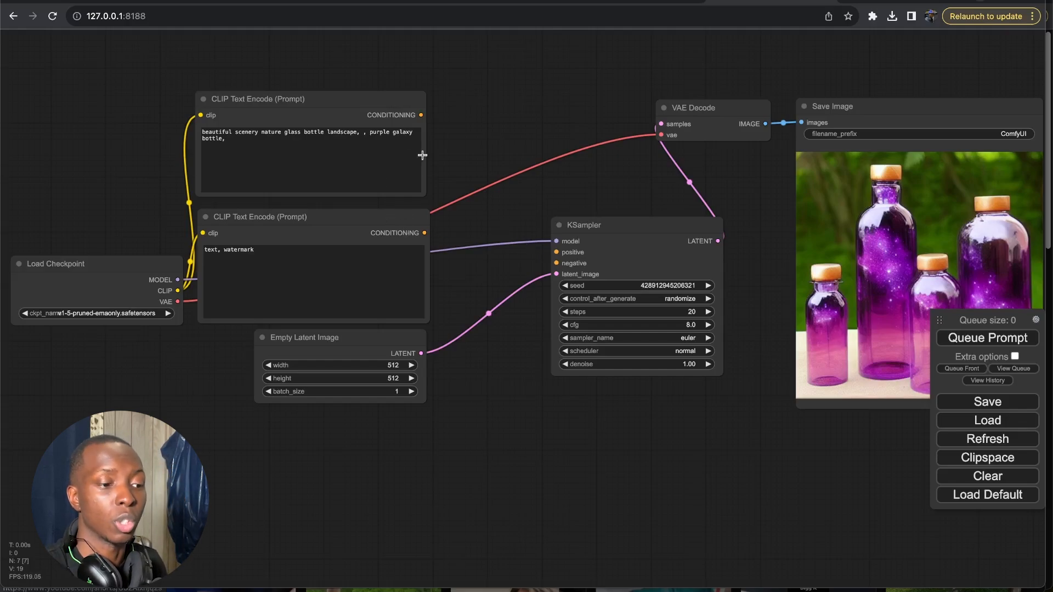
- Link the lower CLIP Text Encode to KSampler's negative input and the upper one to positive, and nudge KSampler up and left
left_click_drag(425, 232, 556, 263)
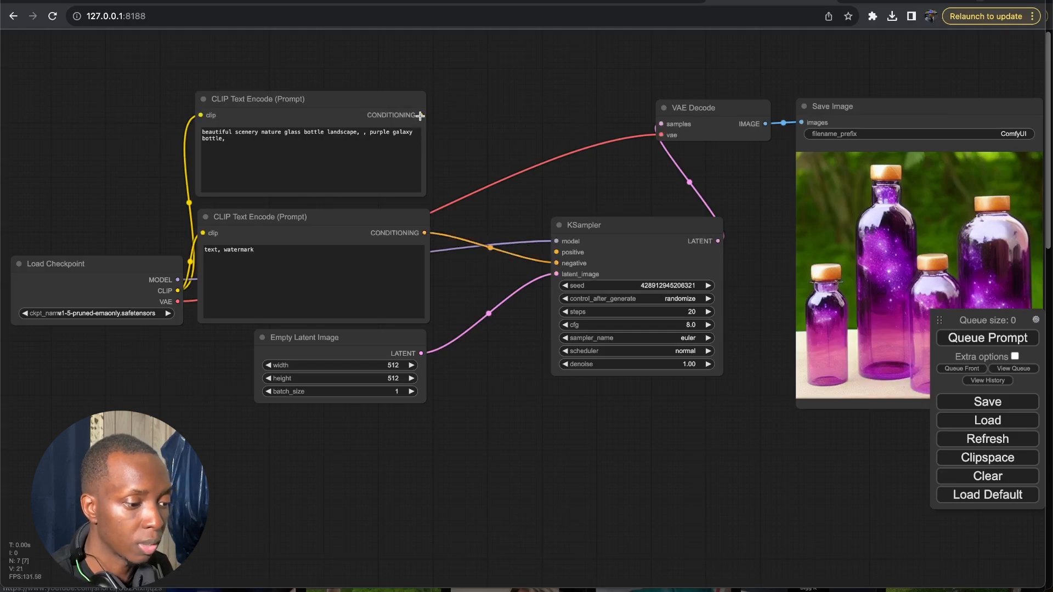
left_click_drag(420, 116, 555, 251)
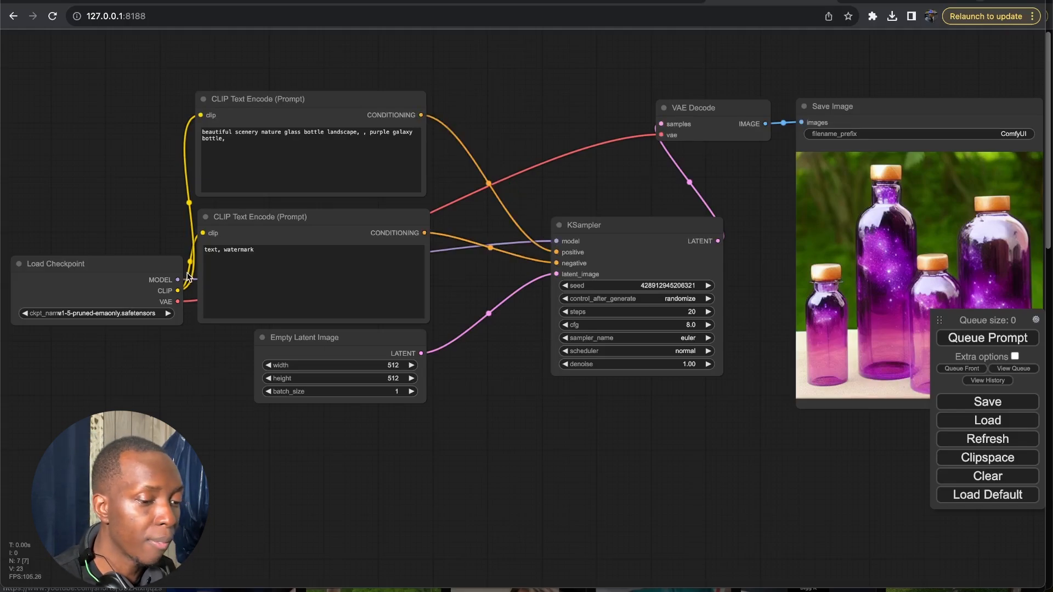
left_click_drag(647, 266, 635, 254)
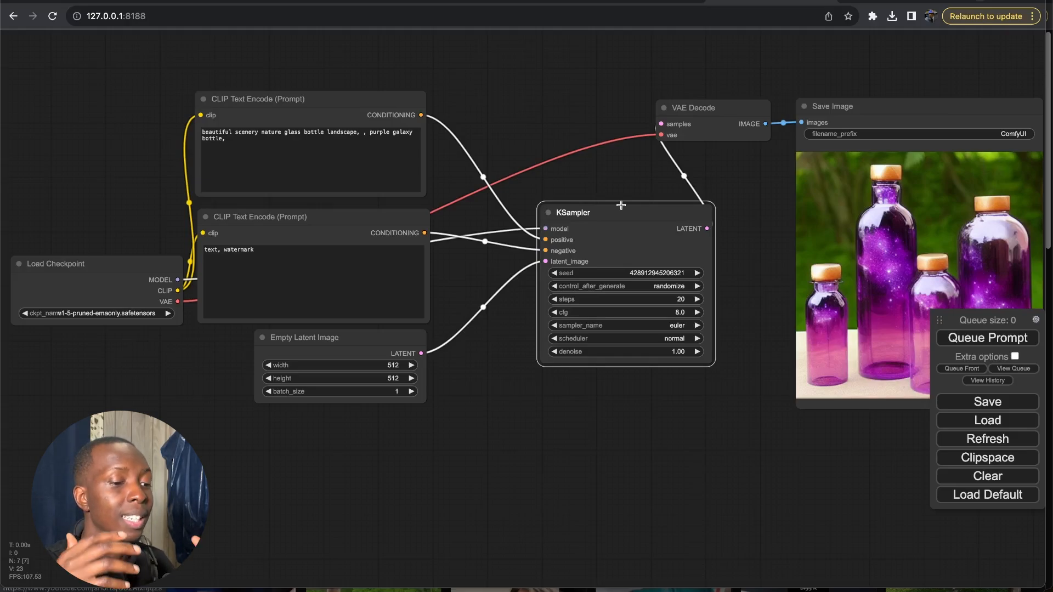
scroll(749, 396, "down", 2)
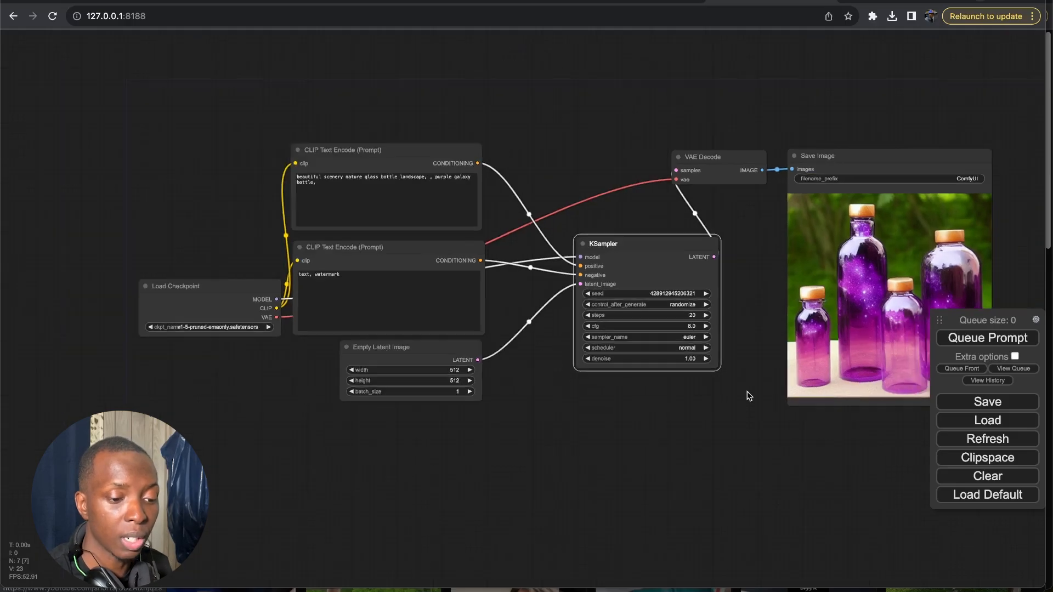
- Move the KSampler node up and left, and shift the Empty Latent Image node slightly down
scroll(752, 395, "up", 5)
scroll(755, 395, "down", 5)
scroll(754, 395, "up", 5)
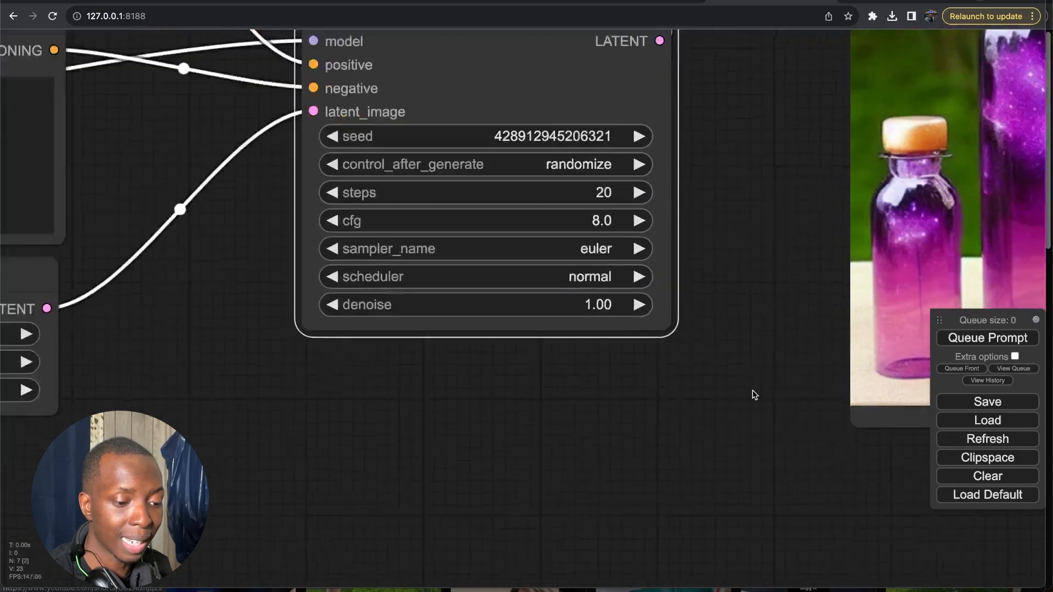
scroll(754, 395, "down", 5)
scroll(754, 395, "up", 3)
left_click_drag(754, 395, 660, 378)
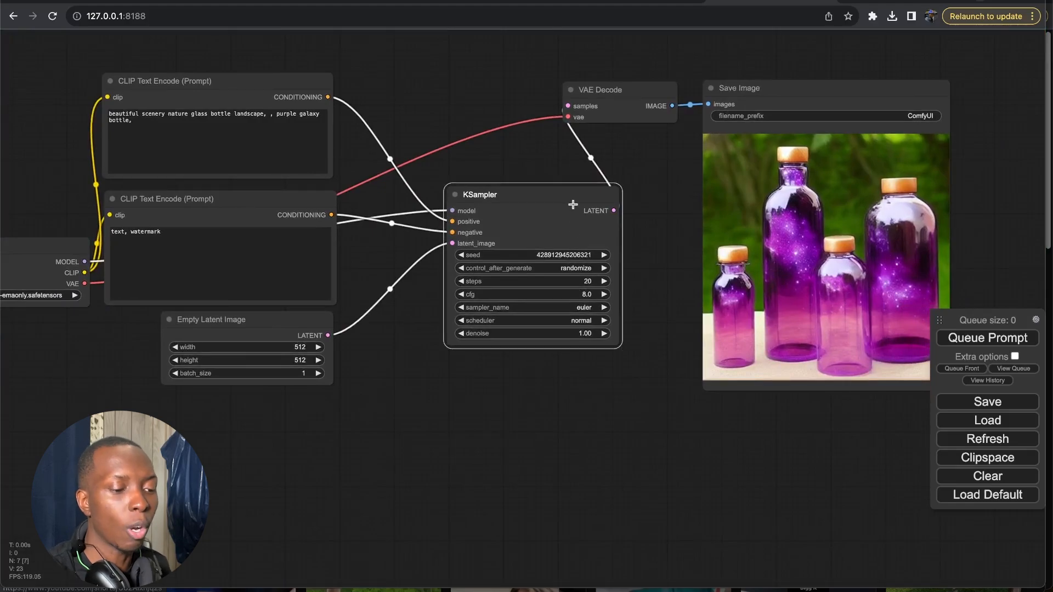
left_click_drag(571, 201, 523, 185)
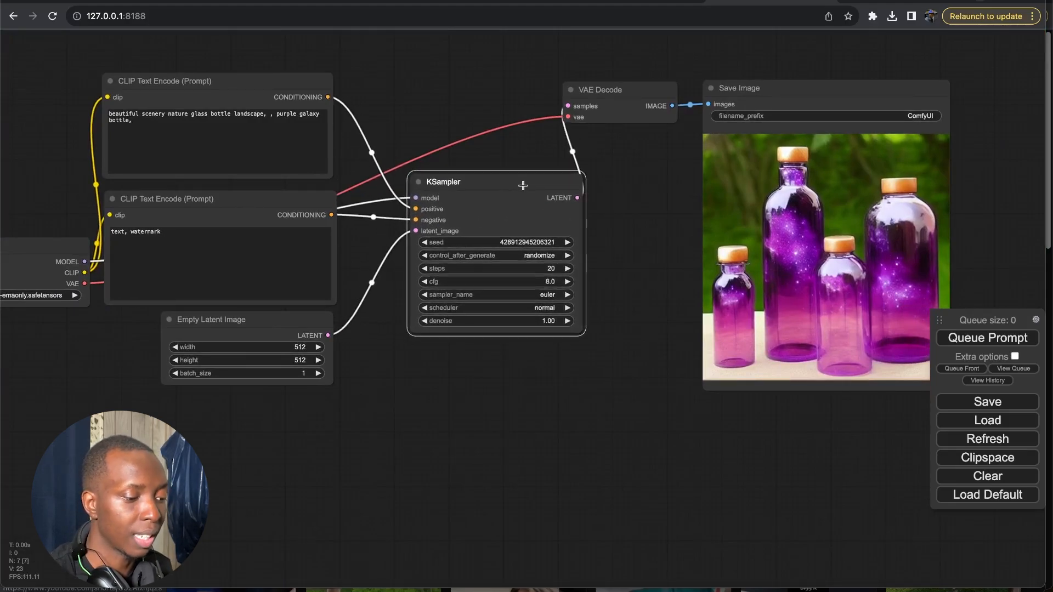
left_click(279, 328)
left_click_drag(278, 328, 276, 339)
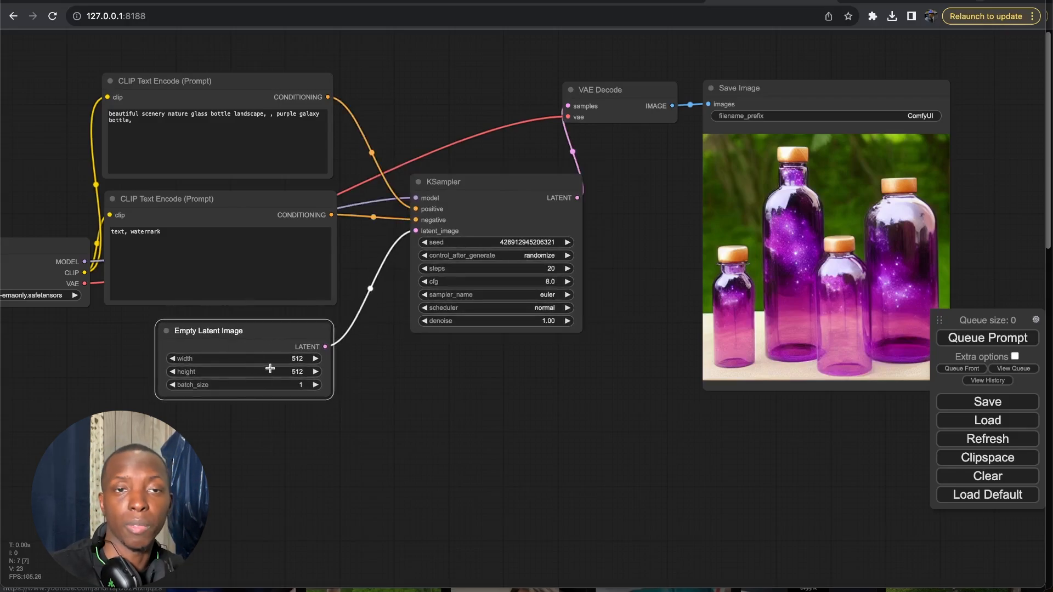
- Try widths of 520 and 108 in the Empty Latent Image node
left_click(315, 359)
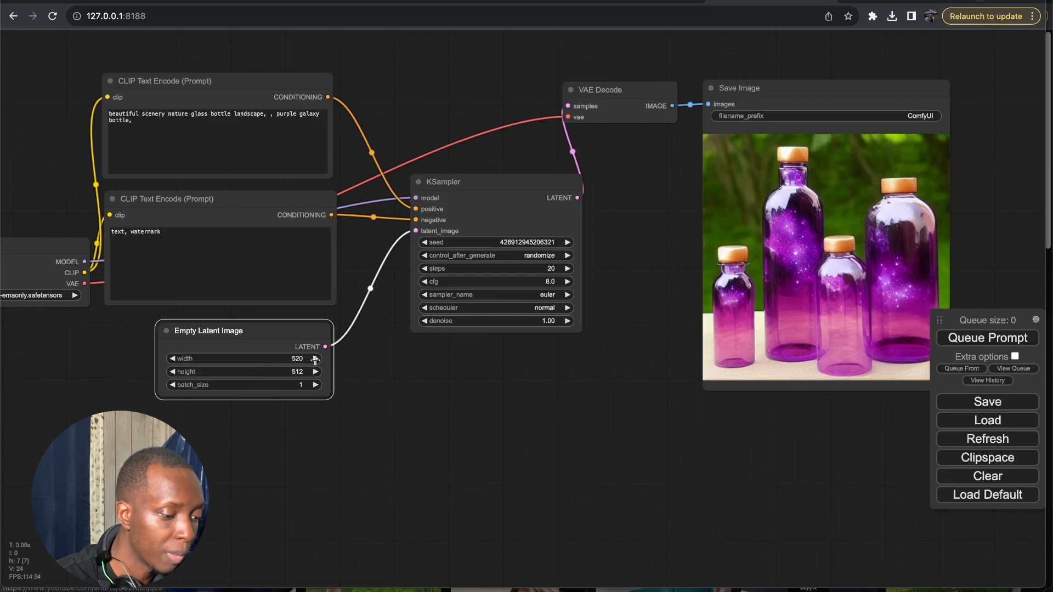
left_click(298, 361)
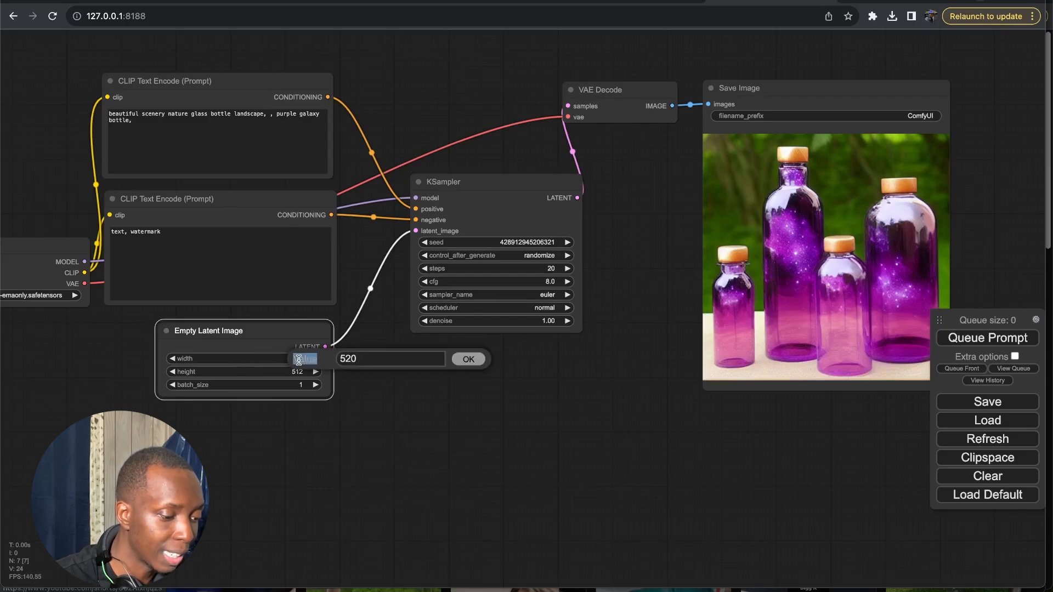
double_click(357, 357)
type("10")
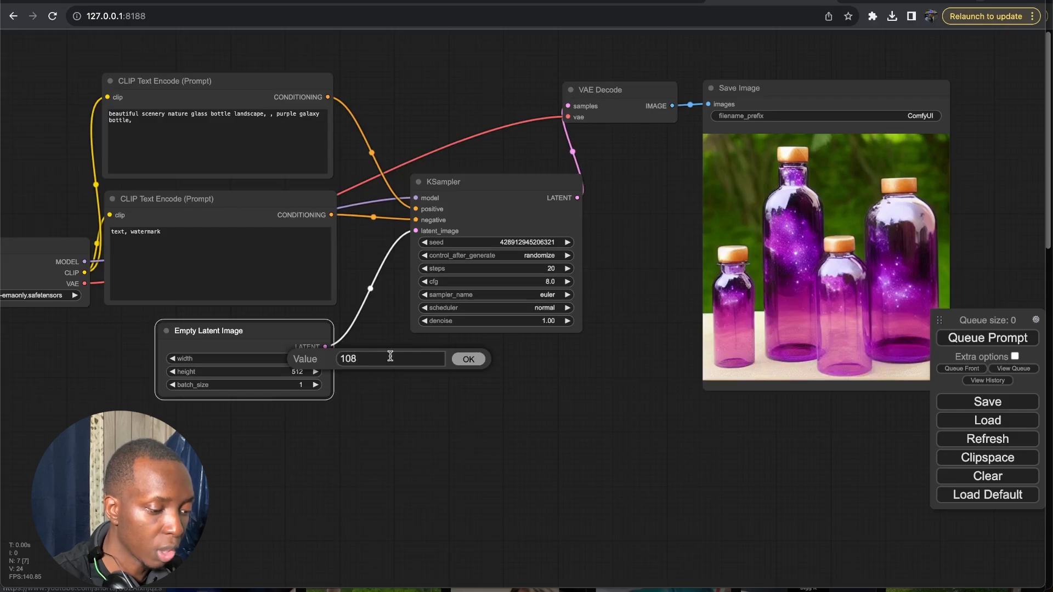
type("8")
key("super+a")
key("BackSpace")
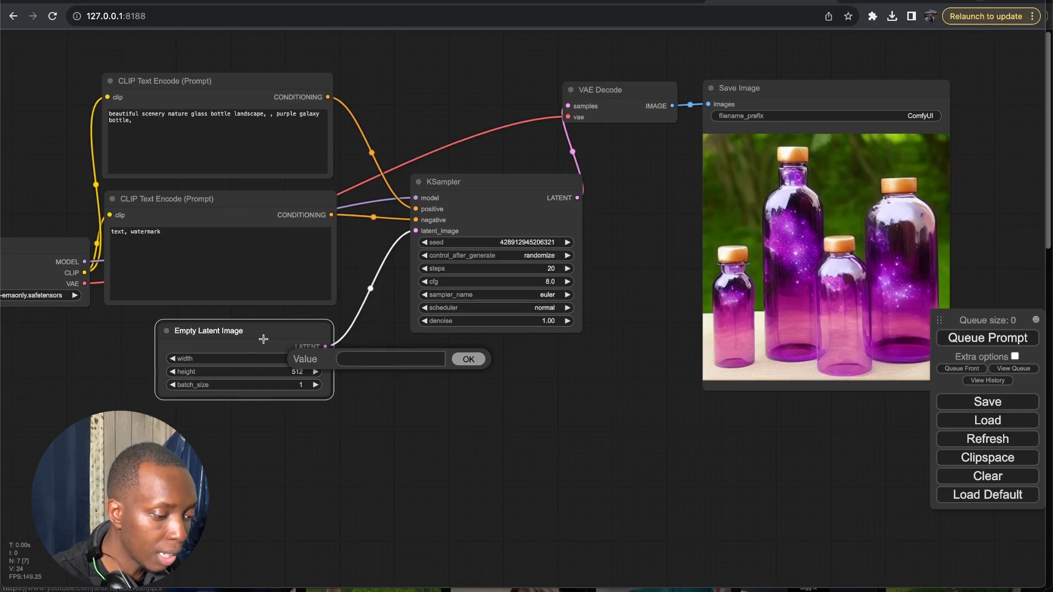
key("Escape")
- Move the KSampler node up and left so it sits between the upper CLIP Text Encode and VAE Decode nodes
left_click_drag(522, 182, 479, 170)
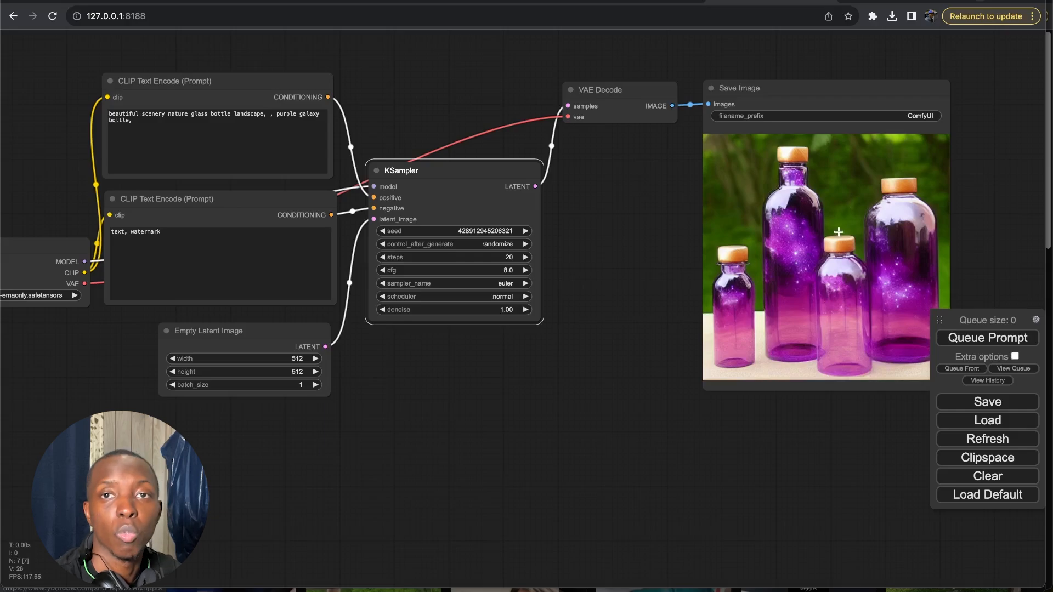
left_click_drag(488, 181, 499, 127)
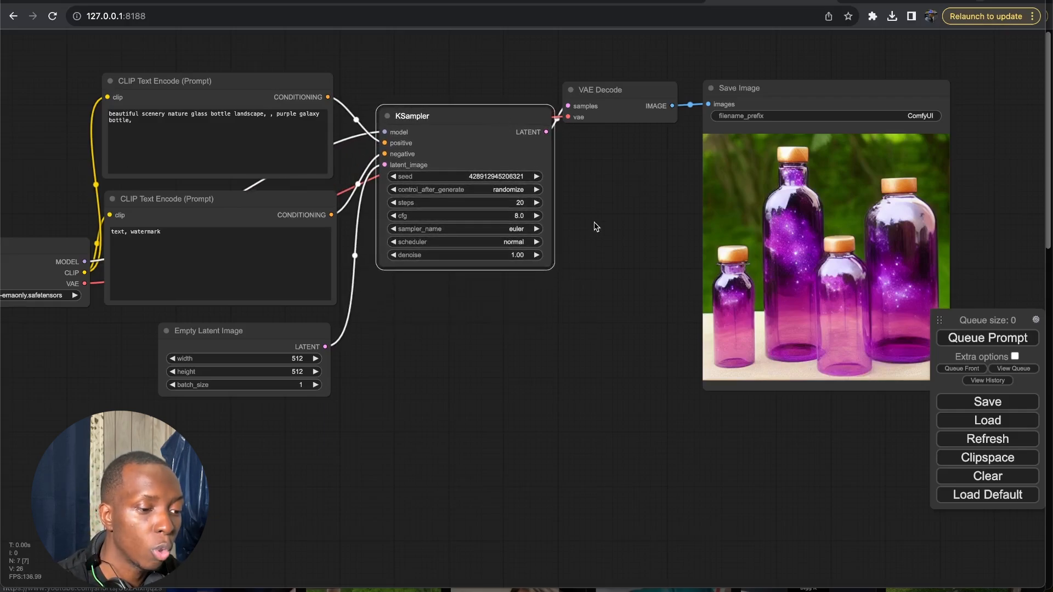
scroll(598, 228, "down", 3)
left_click_drag(623, 376, 630, 387)
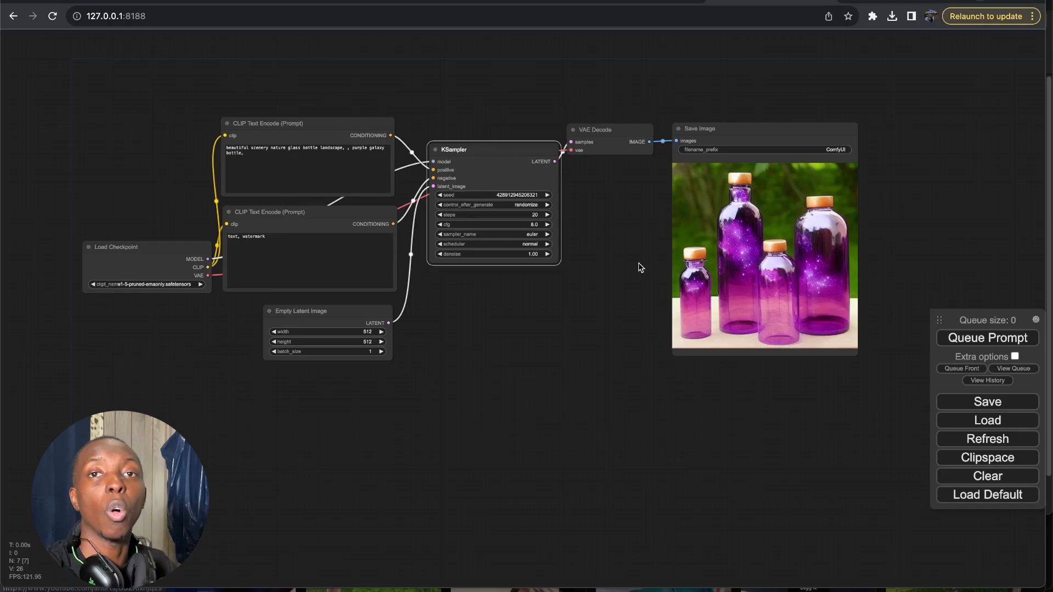
scroll(603, 247, "up", 3)
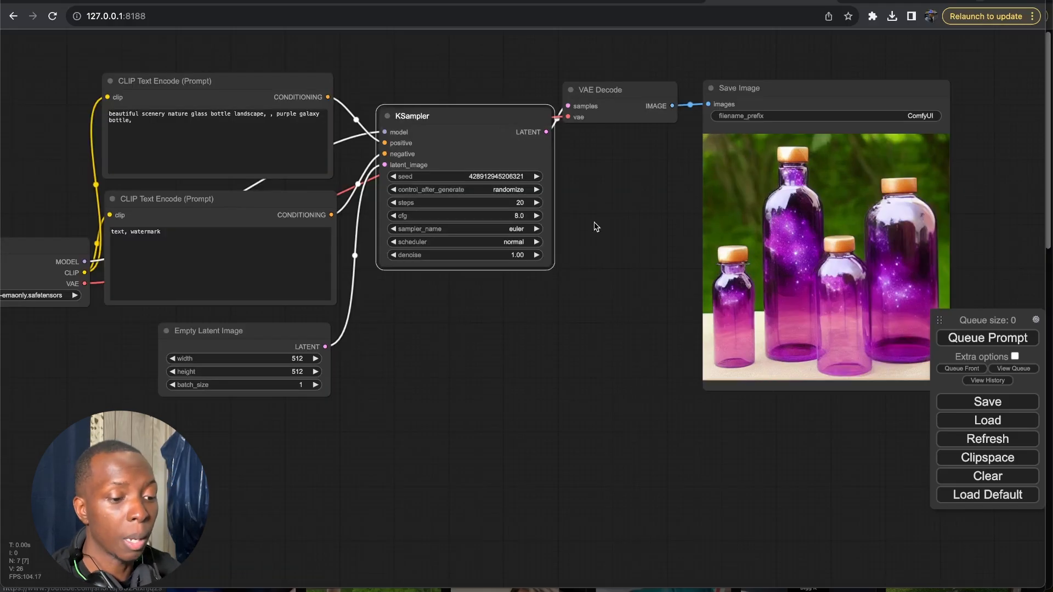
scroll(596, 227, "down", 10)
scroll(597, 227, "up", 10)
scroll(597, 226, "down", 3)
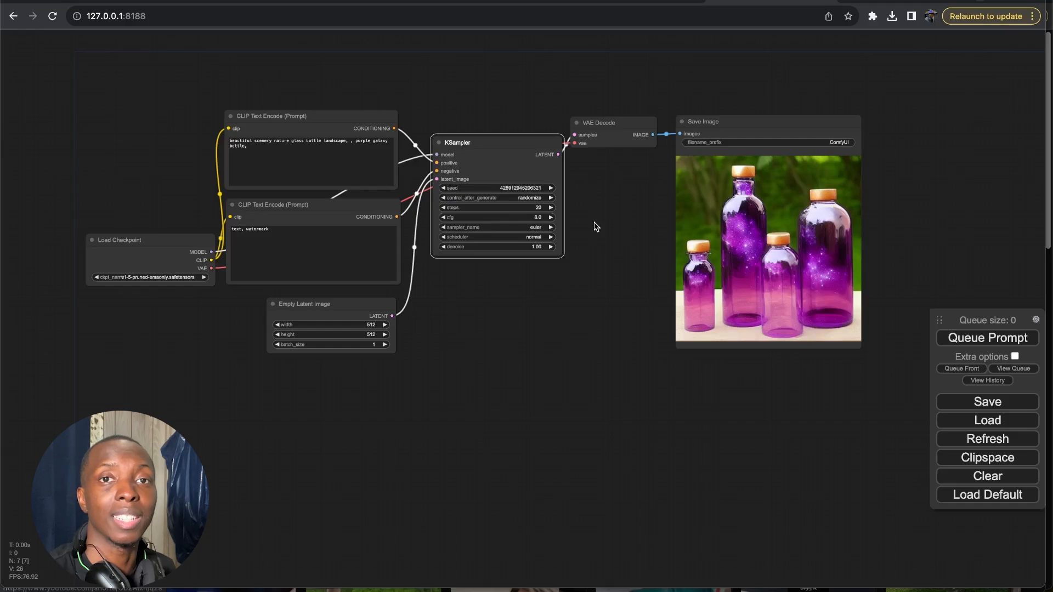
- Switch to the ComfyUI-Manager GitHub page and read the Installation[method1] instructions
left_click(904, 1)
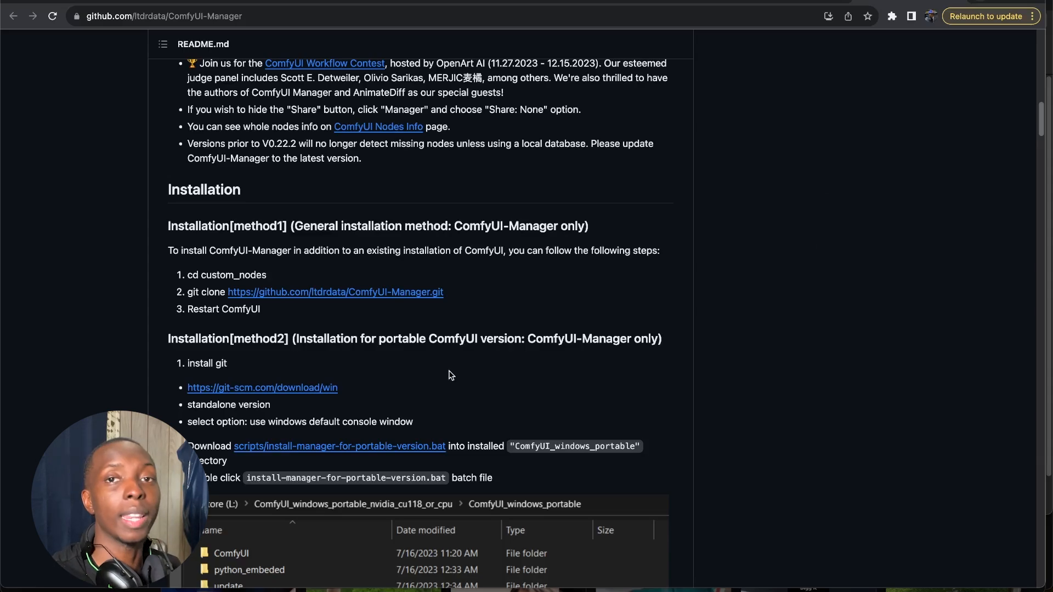
scroll(451, 375, "down", 1)
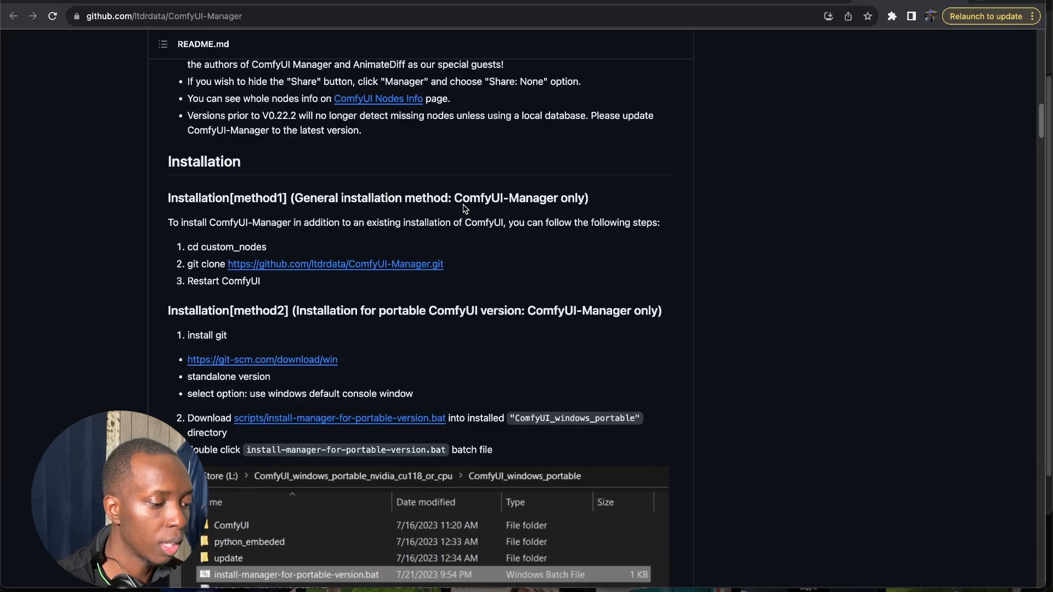
- Switch to Finder, open the custom_nodes folder inside ComfyUI, and move the window aside to free space on the desktop
key("ctrl+Right")
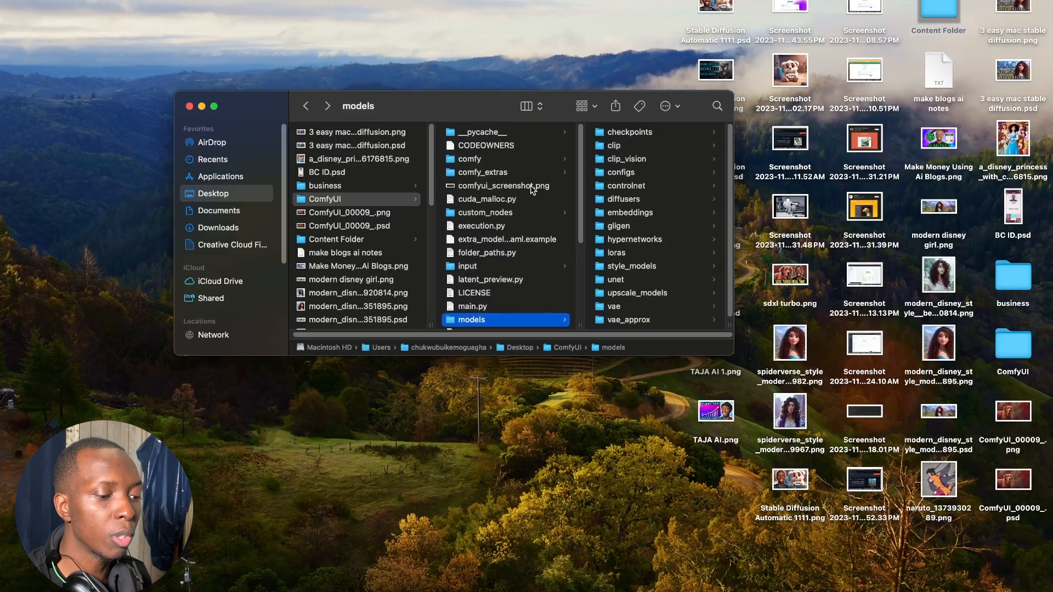
scroll(532, 190, "down", 1)
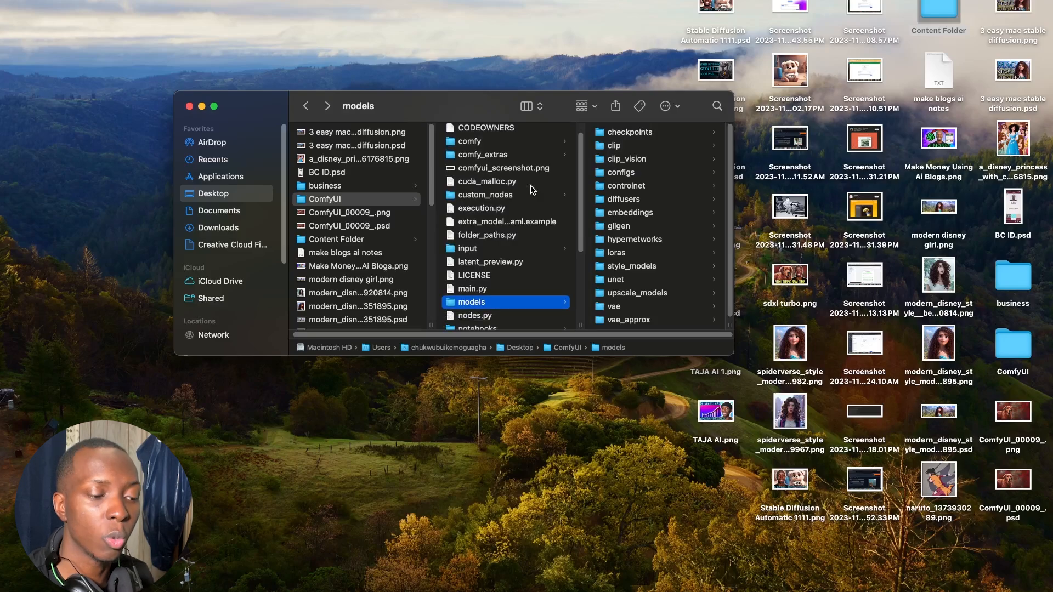
left_click(514, 198)
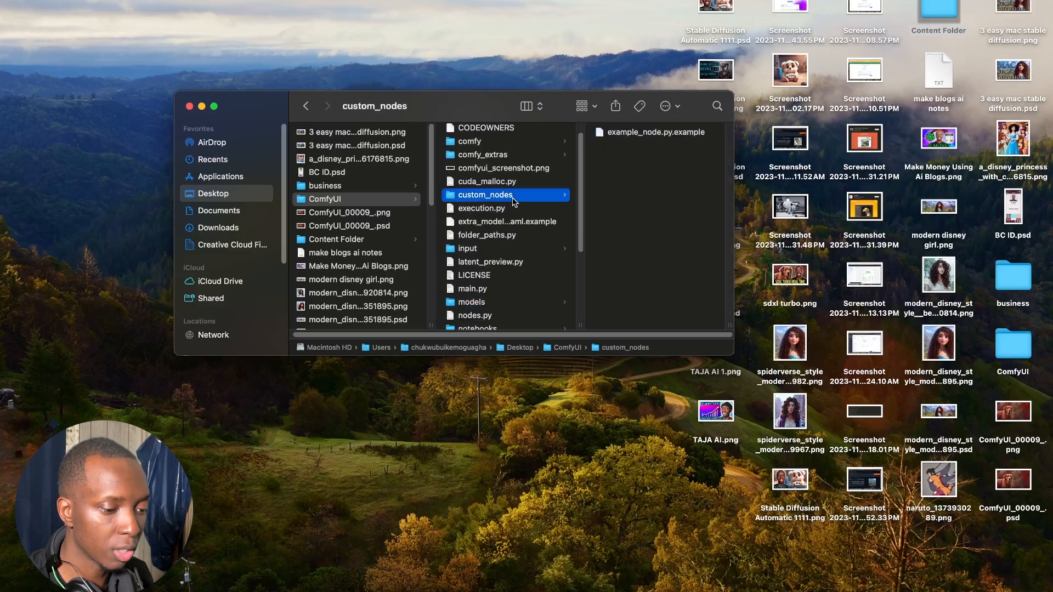
left_click_drag(429, 115, 717, 74)
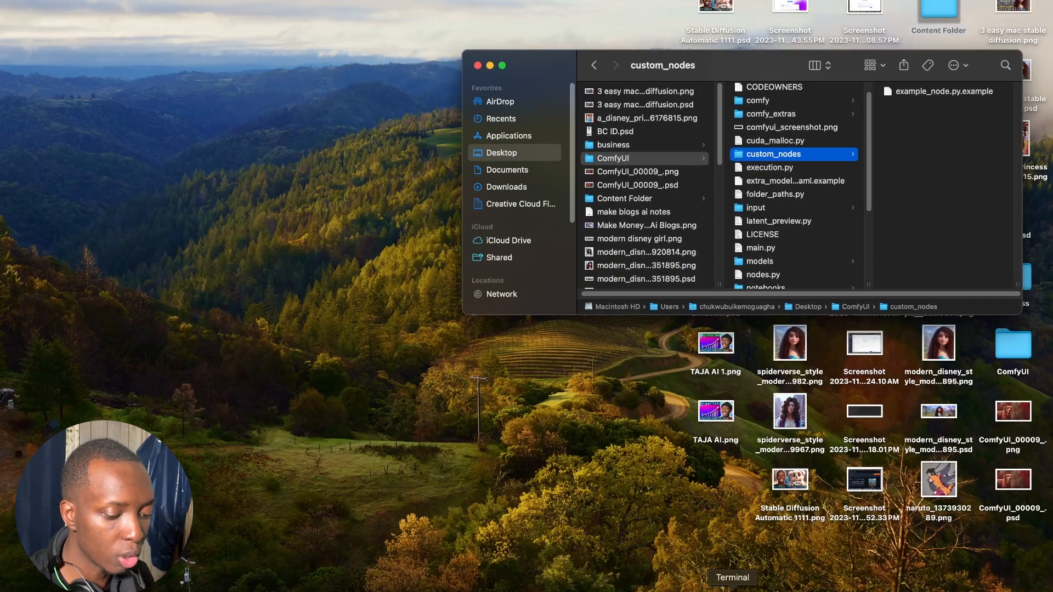
- Open a new Terminal window, place it beside Finder and above the running ComfyUI session, and widen it slightly
left_click(713, 586)
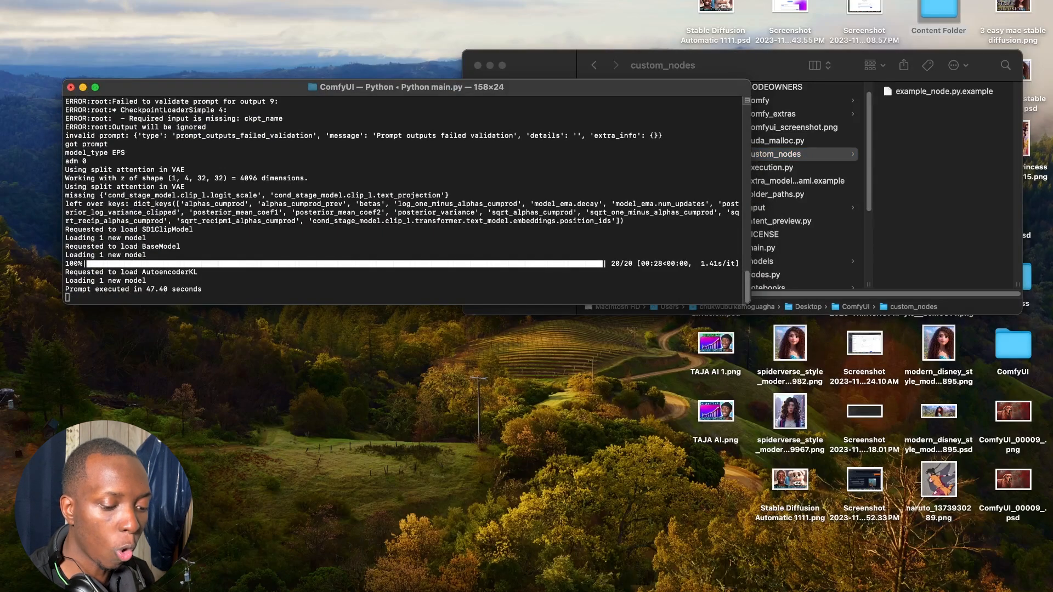
right_click(756, 585)
left_click(806, 467)
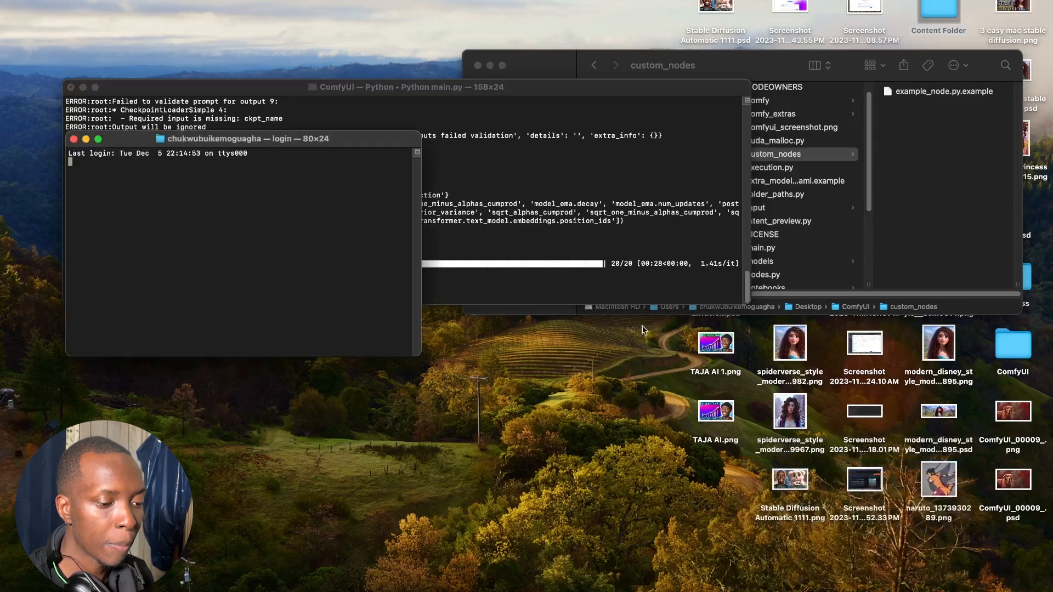
left_click_drag(476, 93, 499, 335)
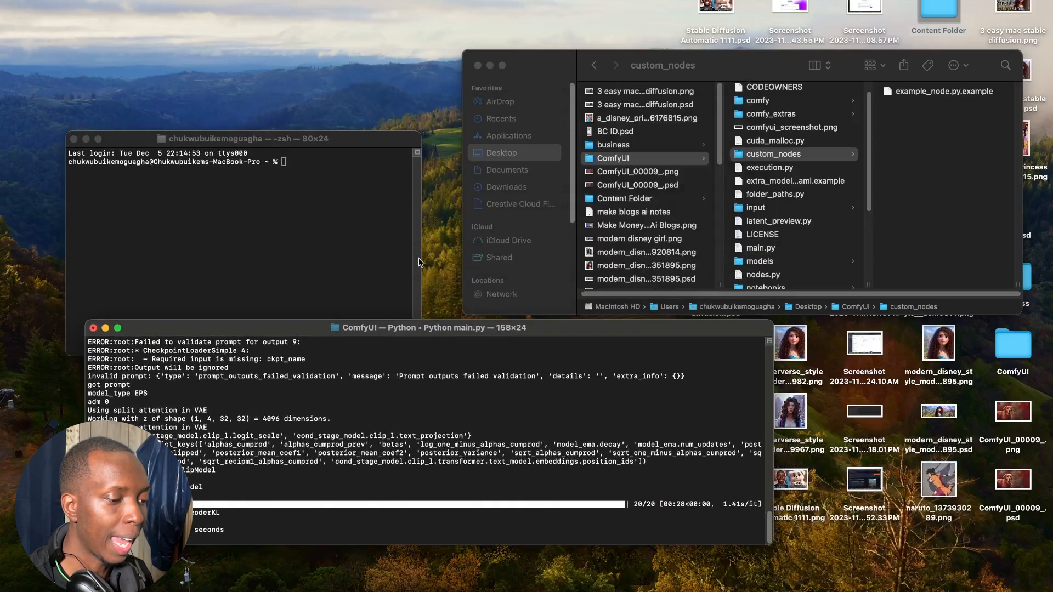
left_click(365, 186)
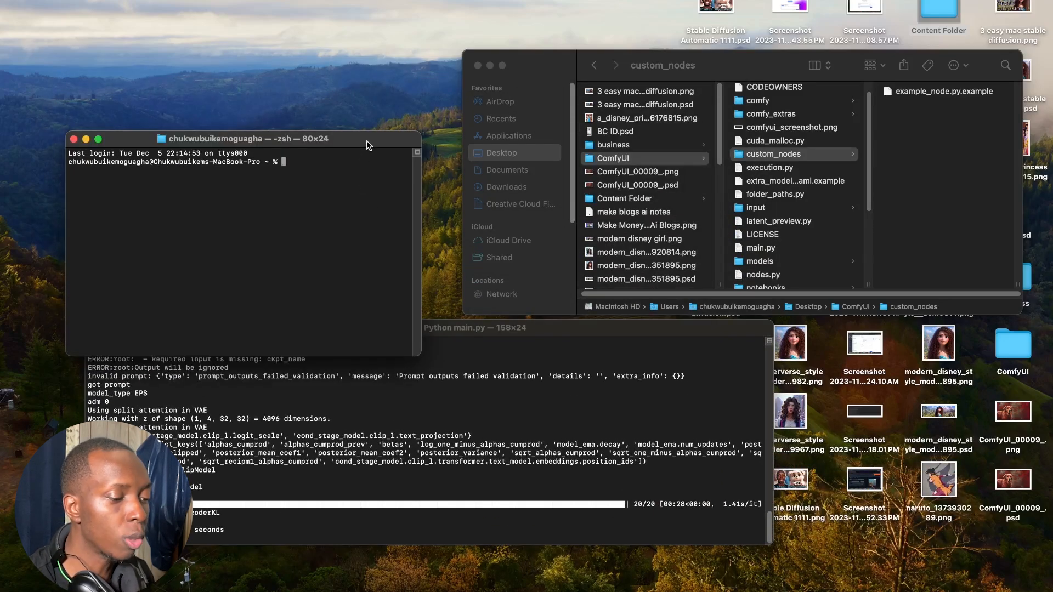
left_click_drag(367, 140, 367, 40)
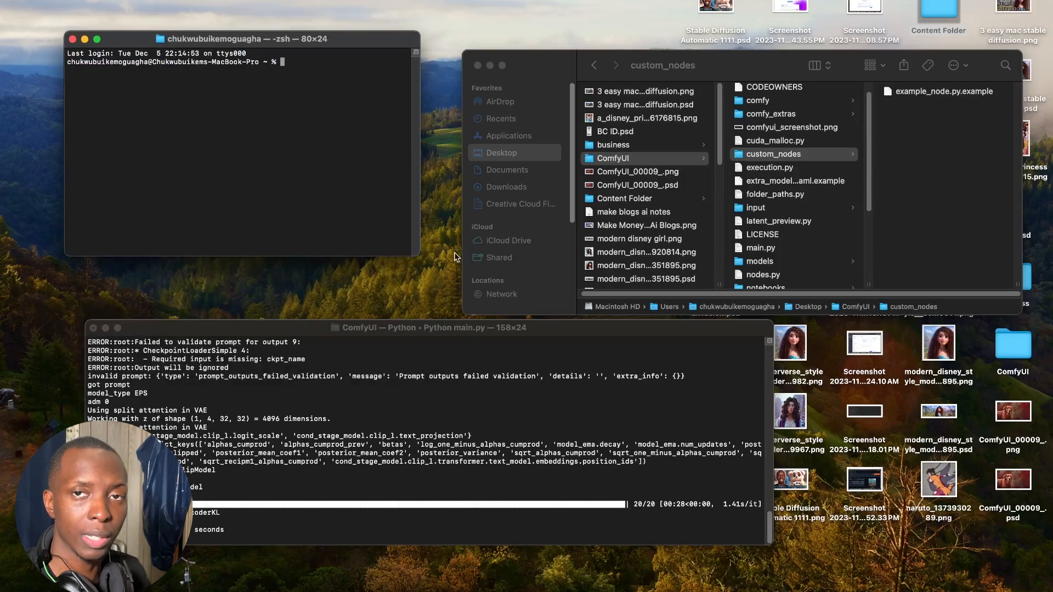
left_click_drag(422, 152, 467, 152)
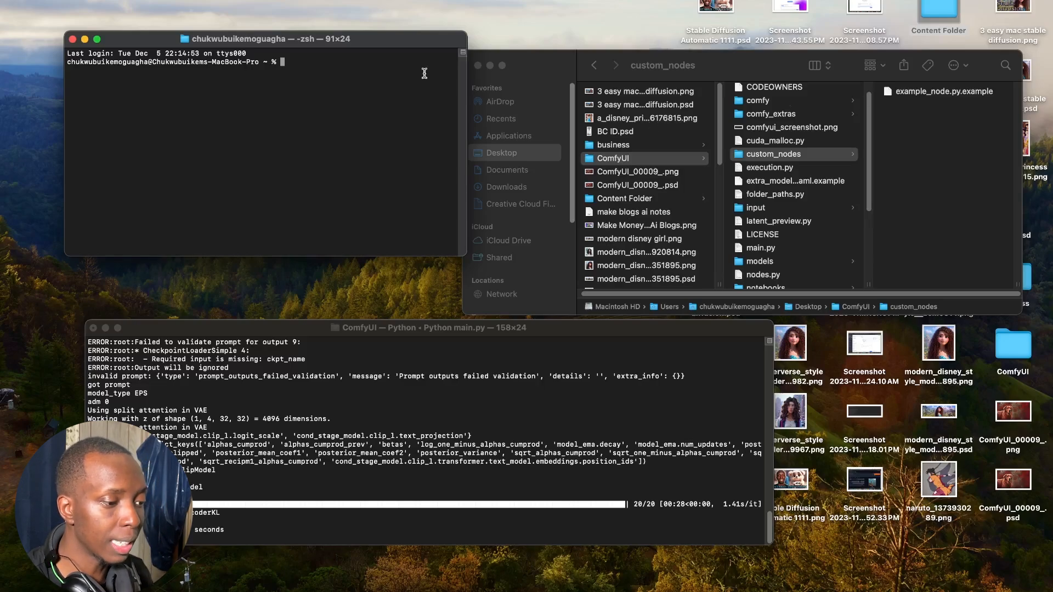
- Change the new Terminal session's directory to the Desktop/ComfyUI/custom_nodes folder with cd, using the folder from Finder for the path
type("cd")
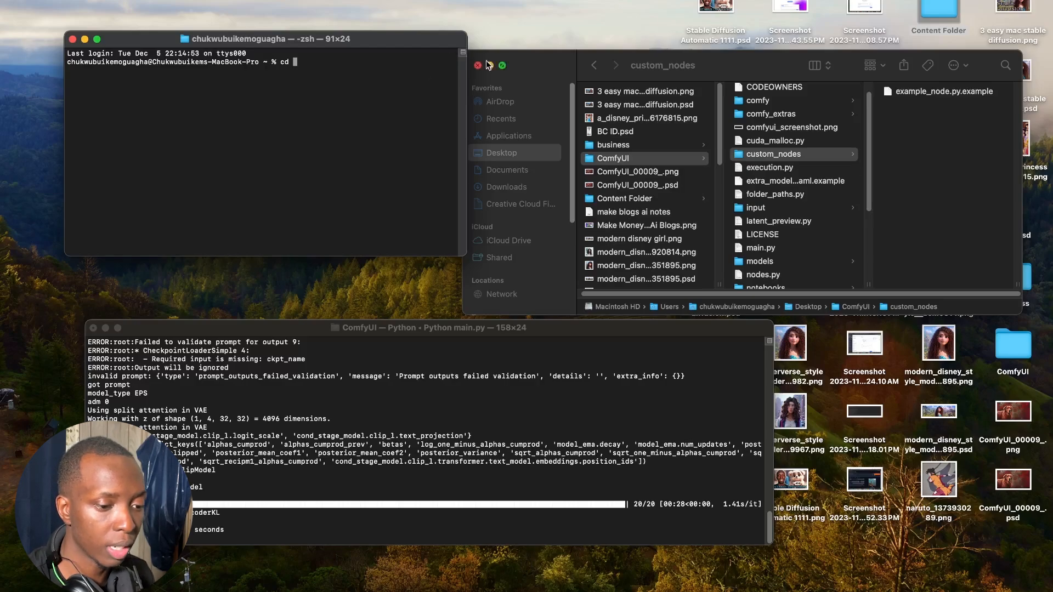
left_click_drag(768, 155, 336, 104)
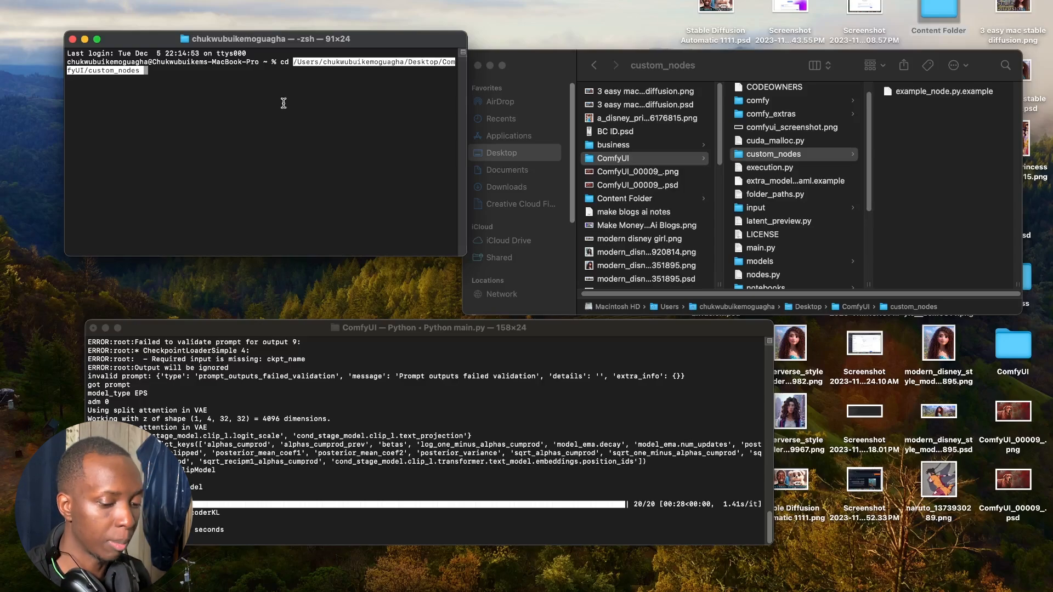
key("Return")
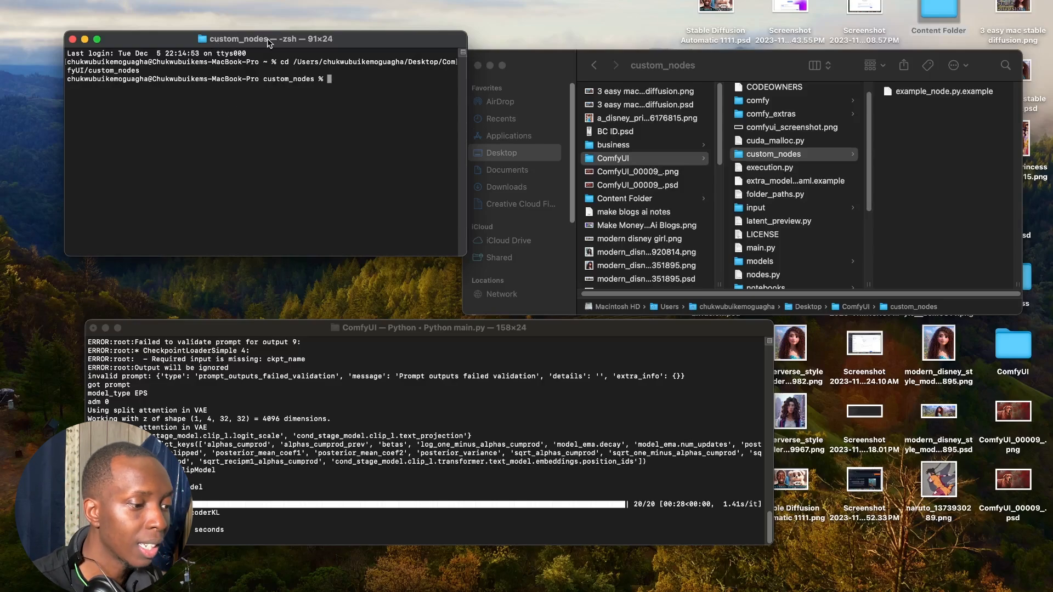
key("ctrl+Left")
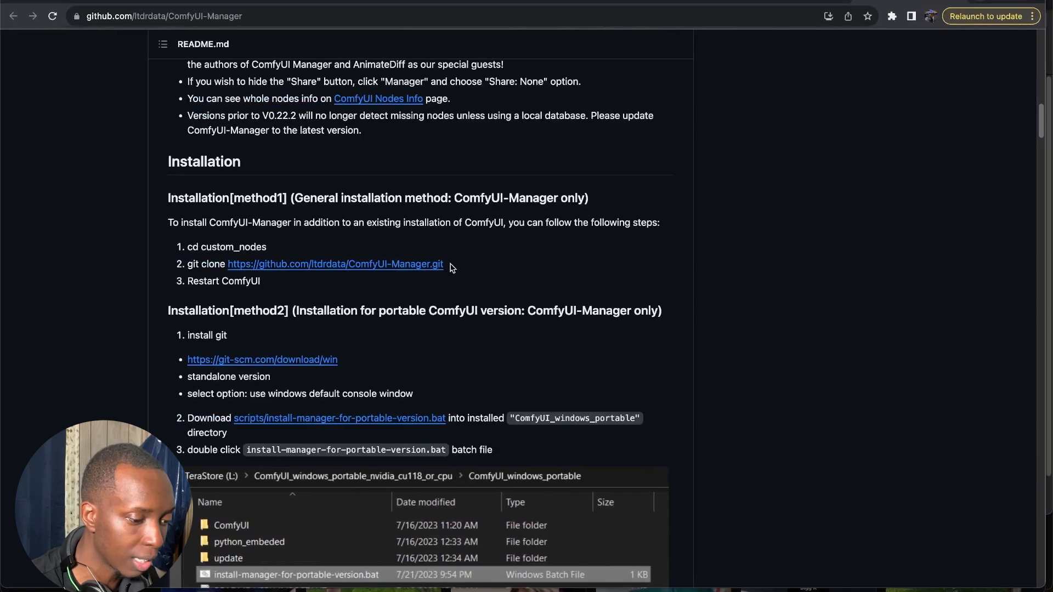
left_click_drag(451, 267, 182, 271)
key("super+c")
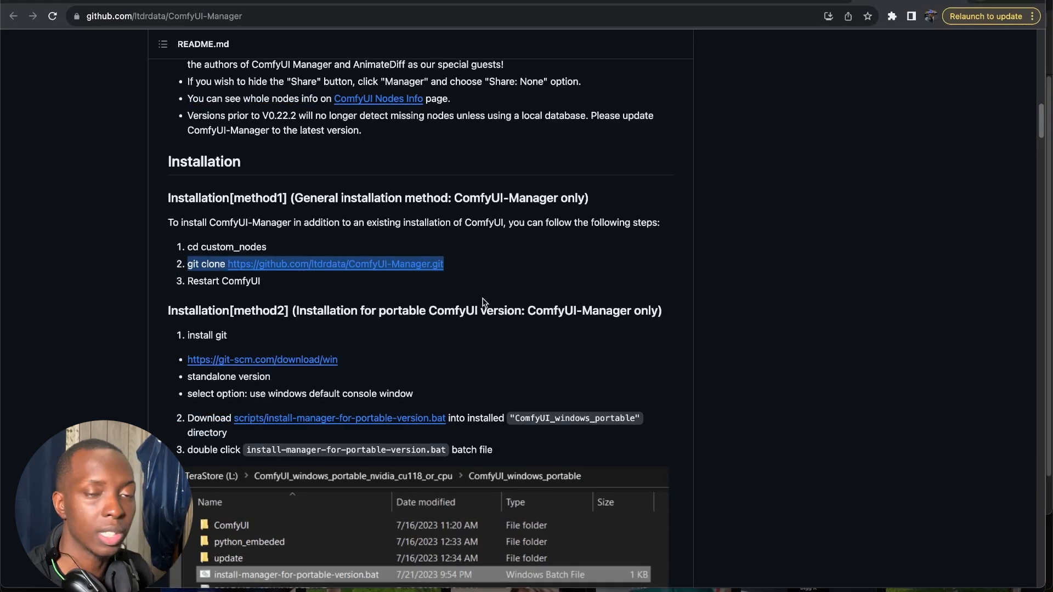
key("ctrl+Right")
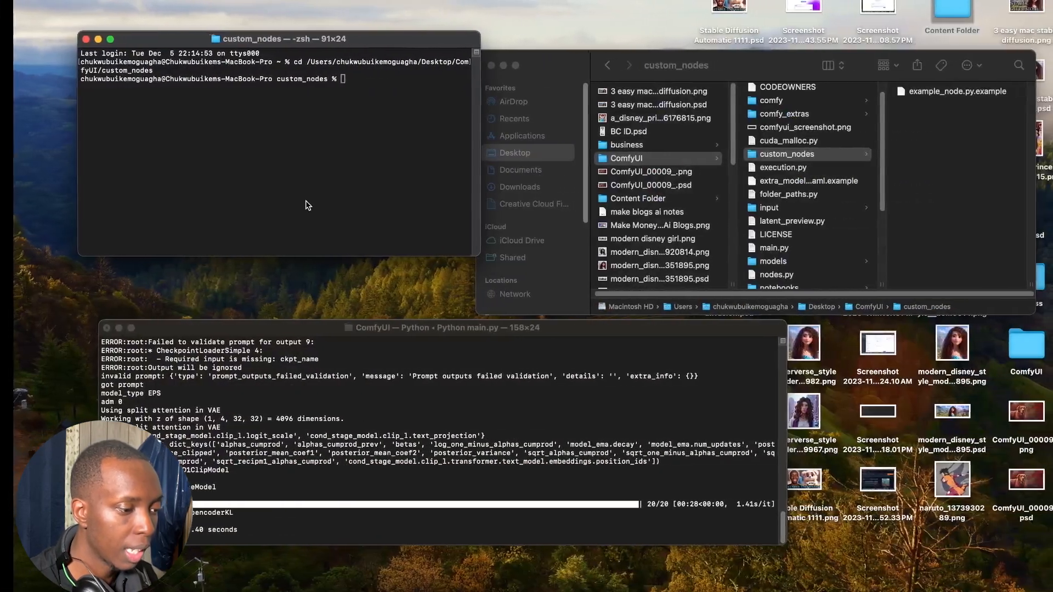
key("super+v")
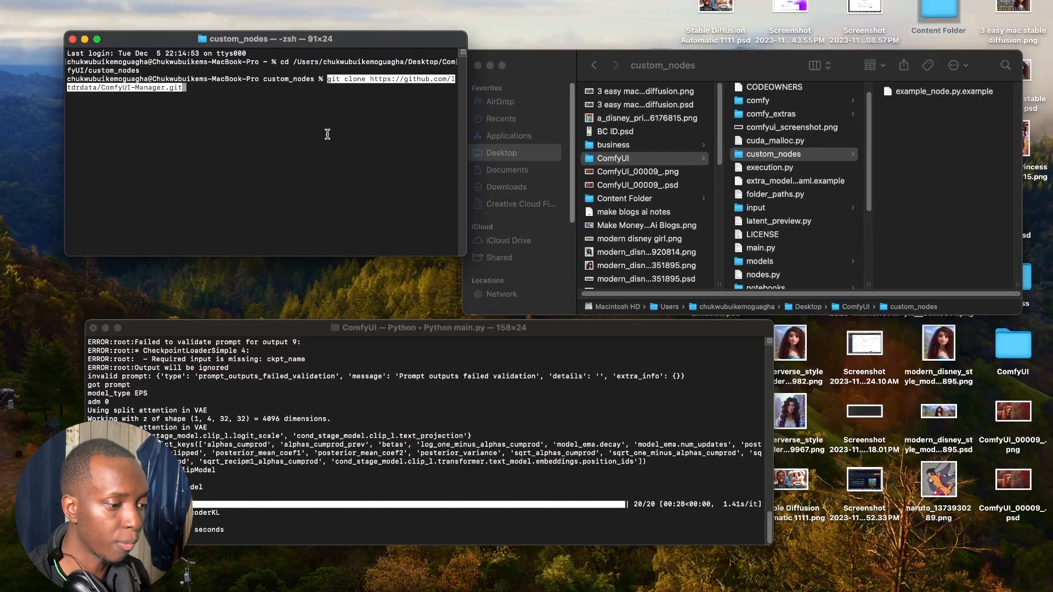
key("Return")
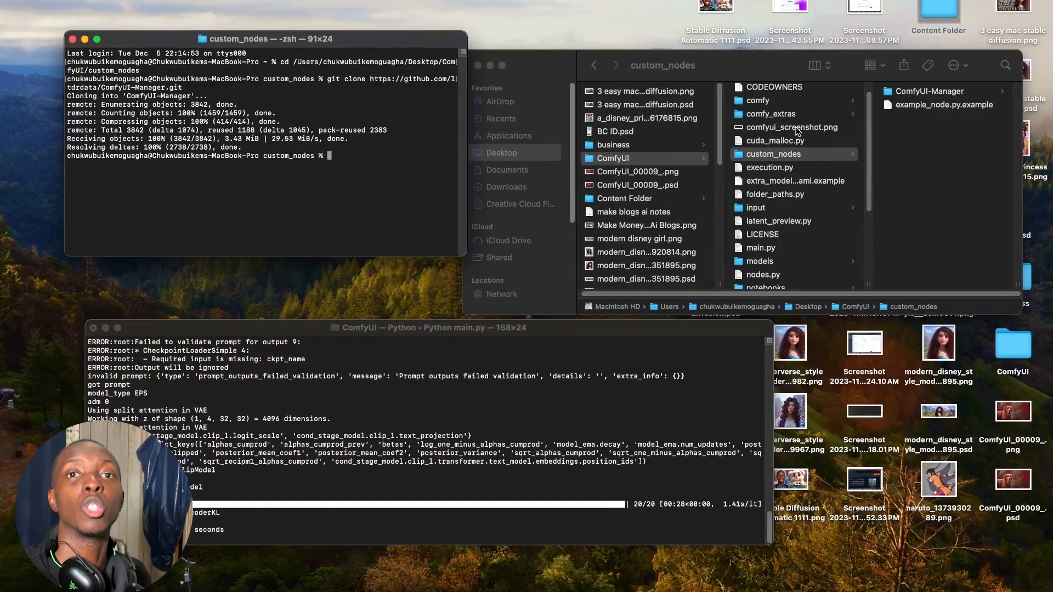
- Close the Terminal window running ComfyUI's main.py, terminating its process, and switch back to the ComfyUI page in Chrome
left_click(93, 330)
left_click(489, 493)
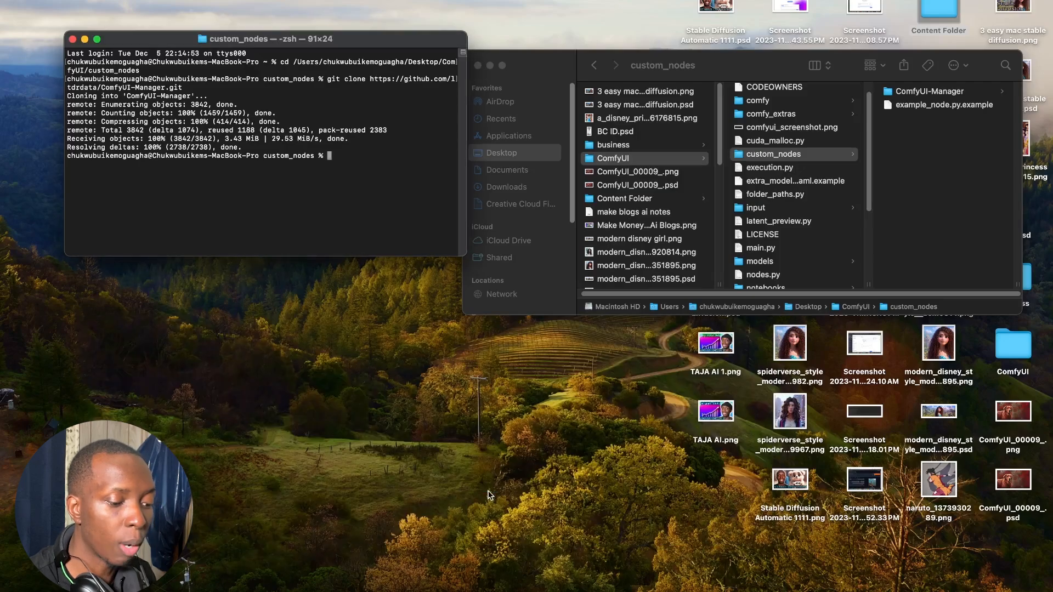
key("ctrl+Left")
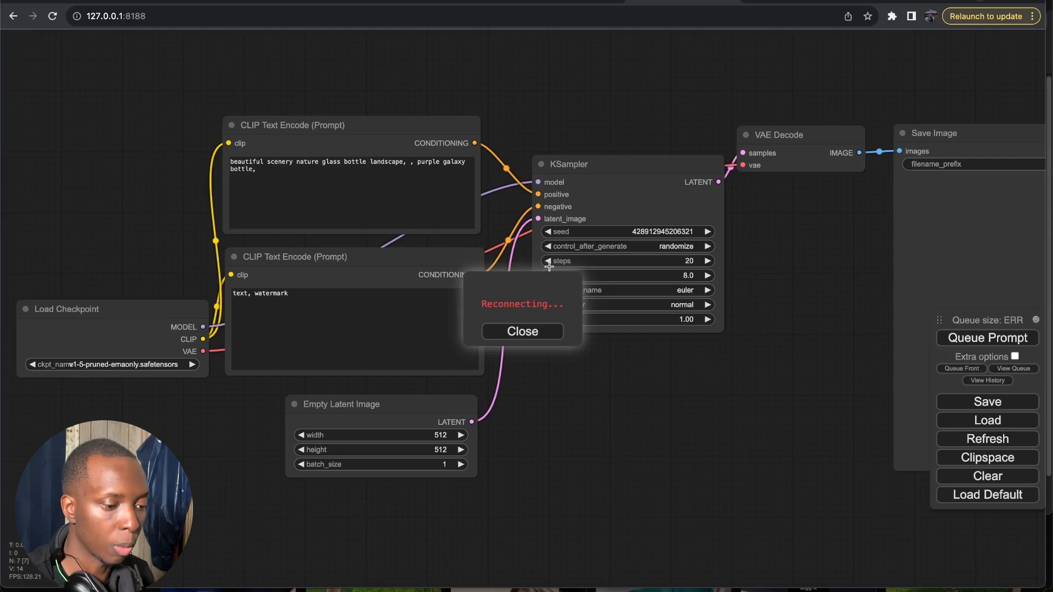
- Switch to the new Terminal window and change its directory to Desktop/ComfyUI with cd, using the ComfyUI folder from Finder for the path
key("ctrl+Right")
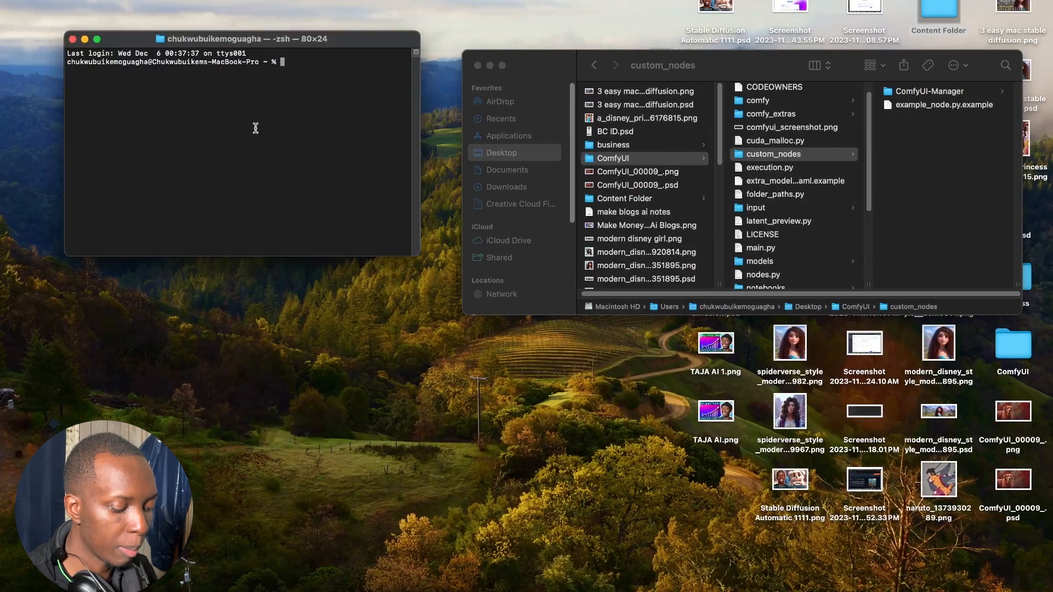
type("cd")
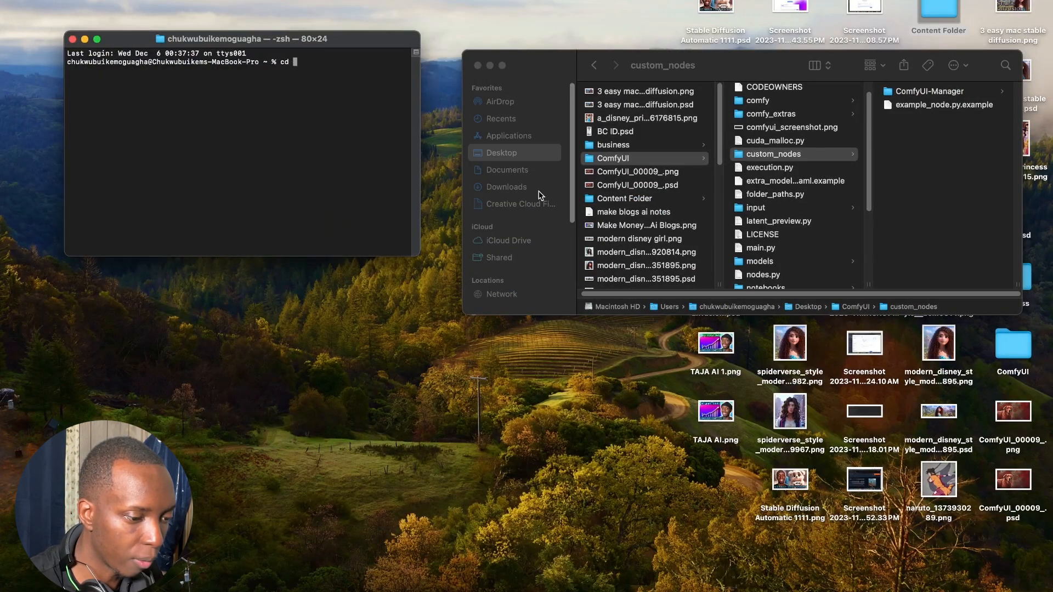
left_click_drag(650, 165, 369, 147)
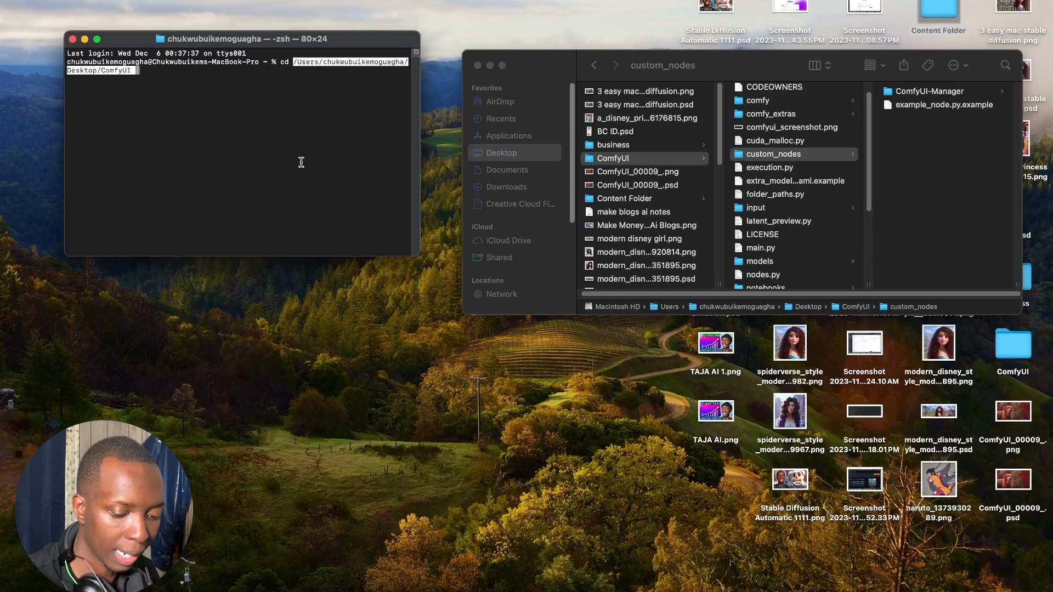
key("Return")
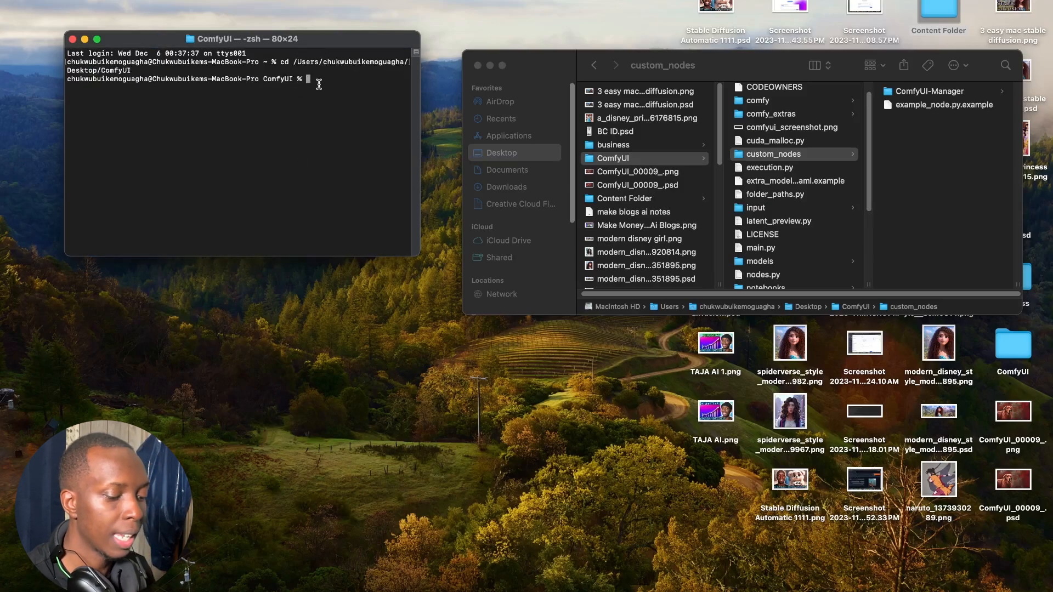
- Start the ComfyUI server by running "python3 main.py" in the ComfyUI folder's Terminal session
type("python")
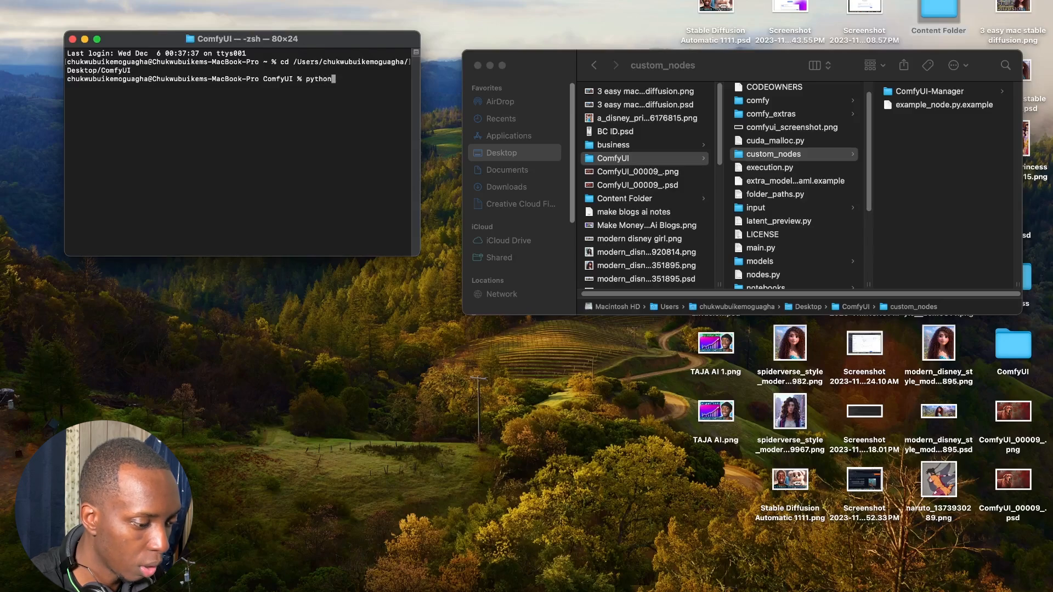
type("3 main")
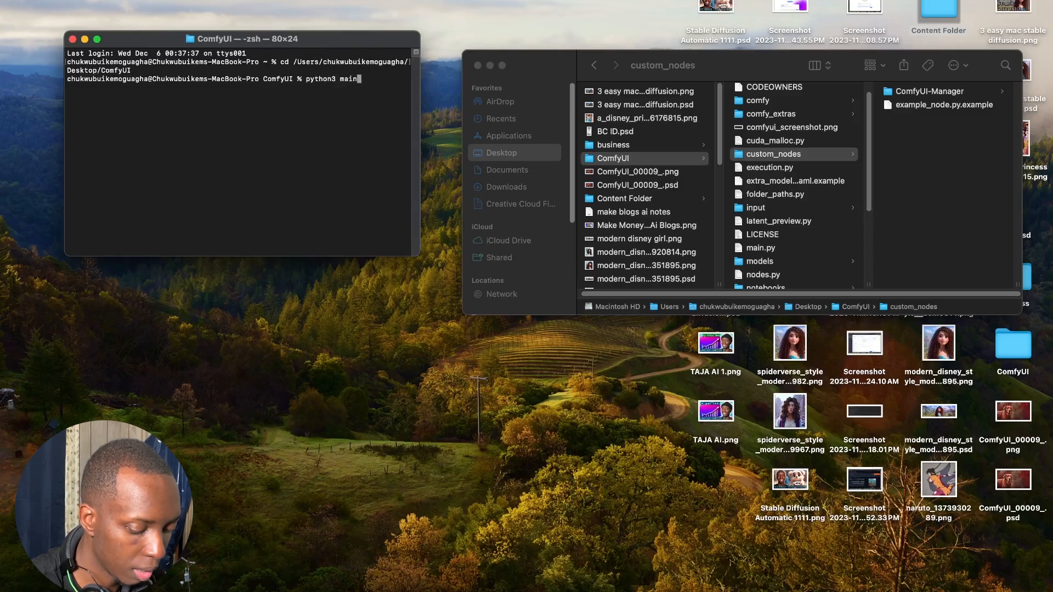
type(".py")
key("Return")
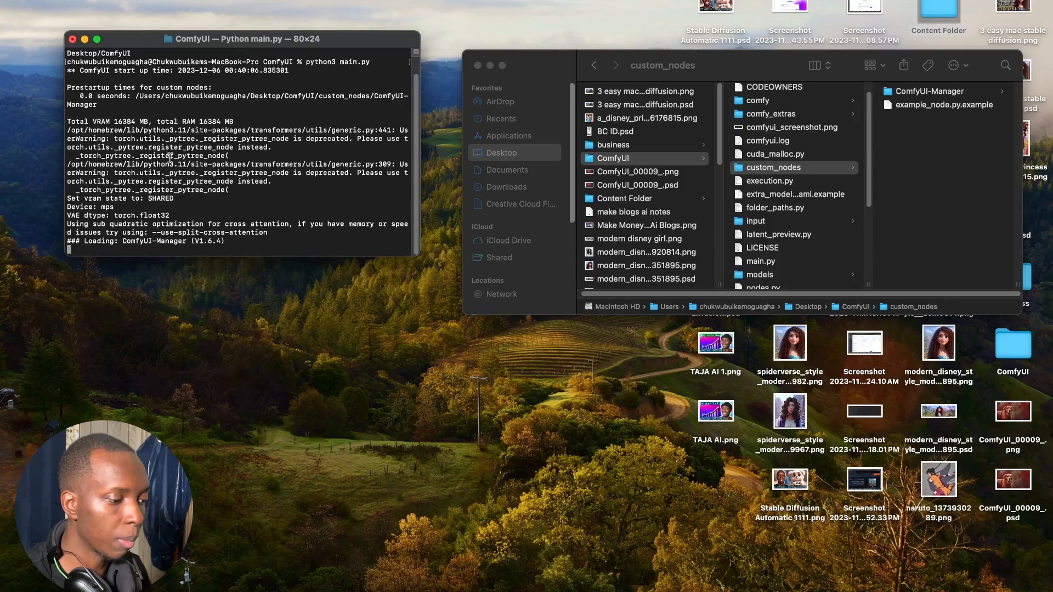
left_click_drag(256, 240, 161, 240)
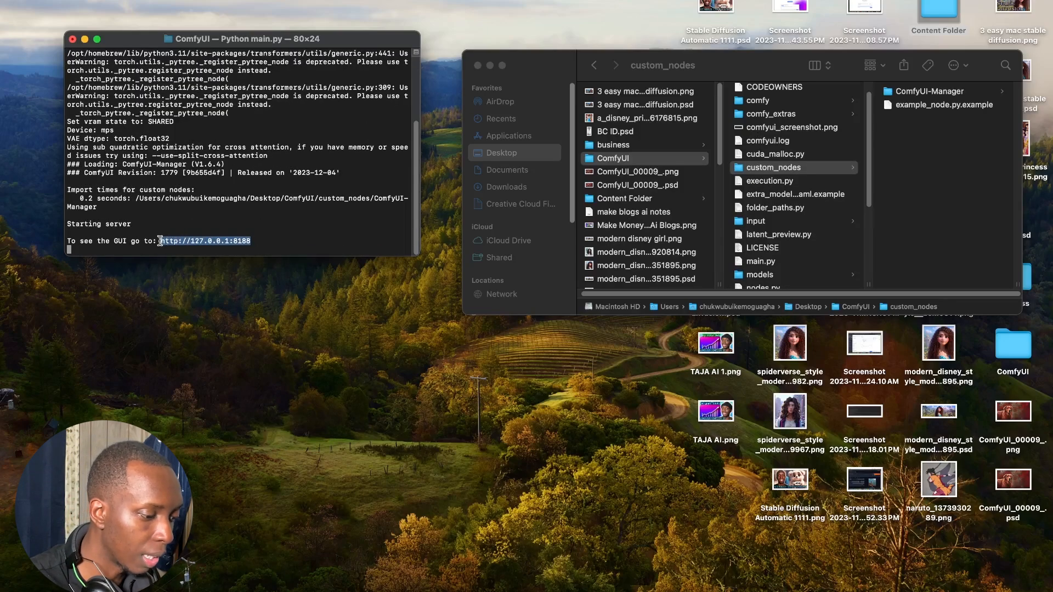
right_click(208, 242)
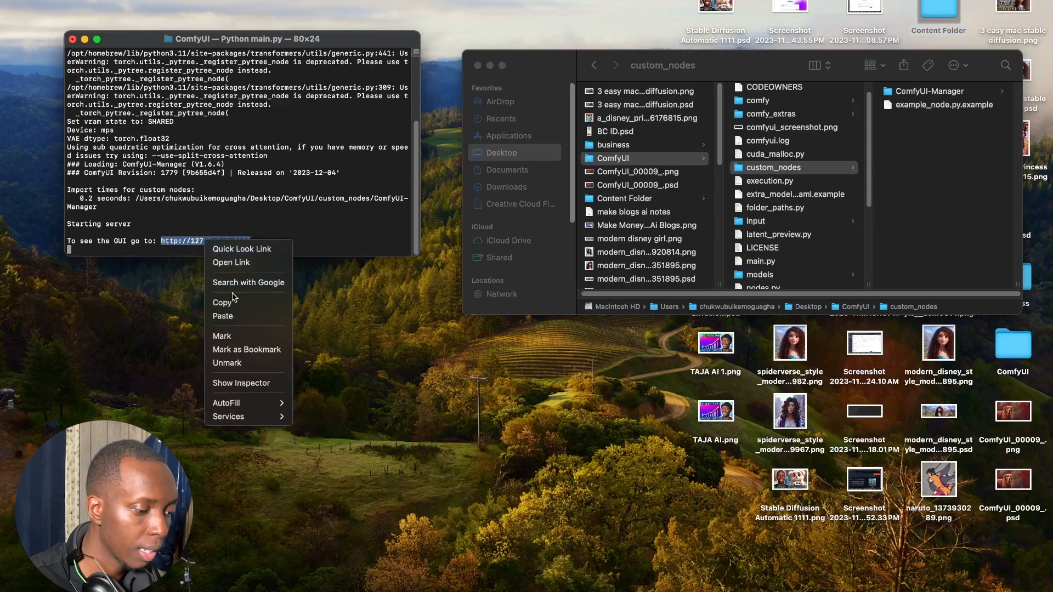
left_click(245, 265)
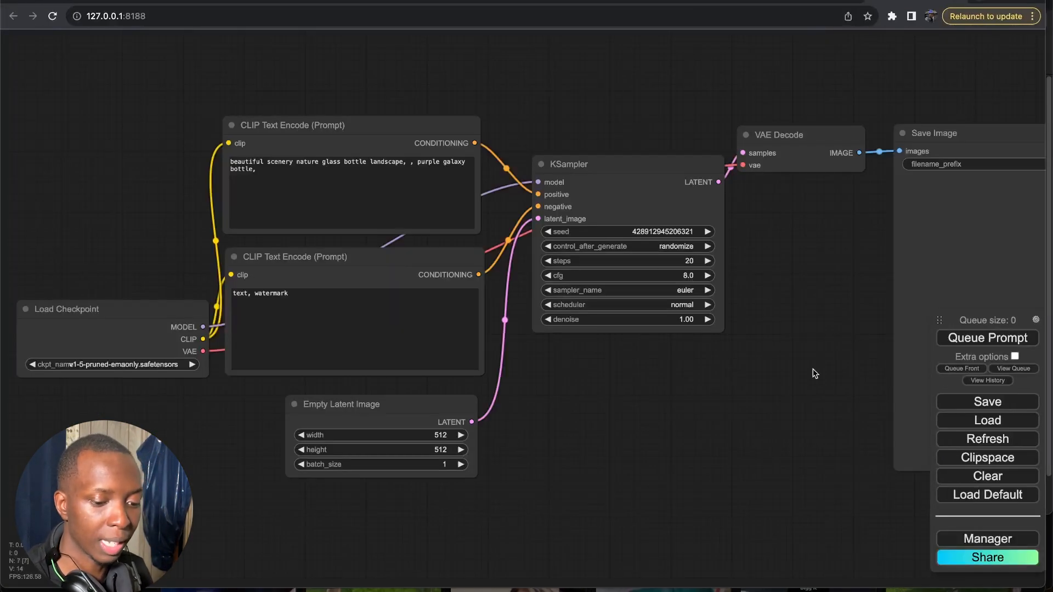
left_click_drag(985, 322, 969, 170)
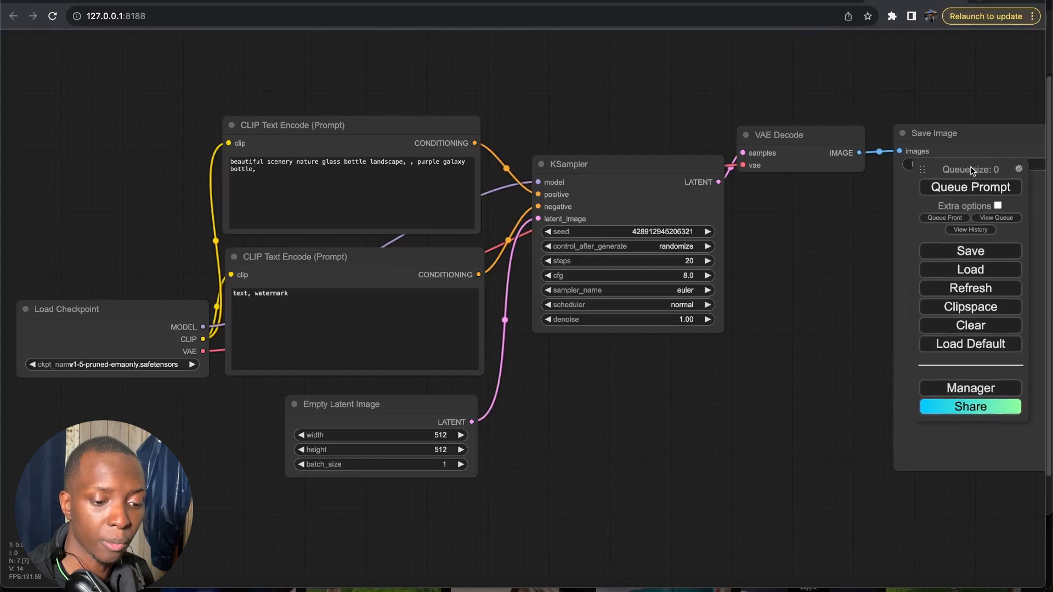
- Look through ComfyUI Manager's list of installable models, close the manager and view the Load Checkpoint node's available checkpoints
left_click(986, 394)
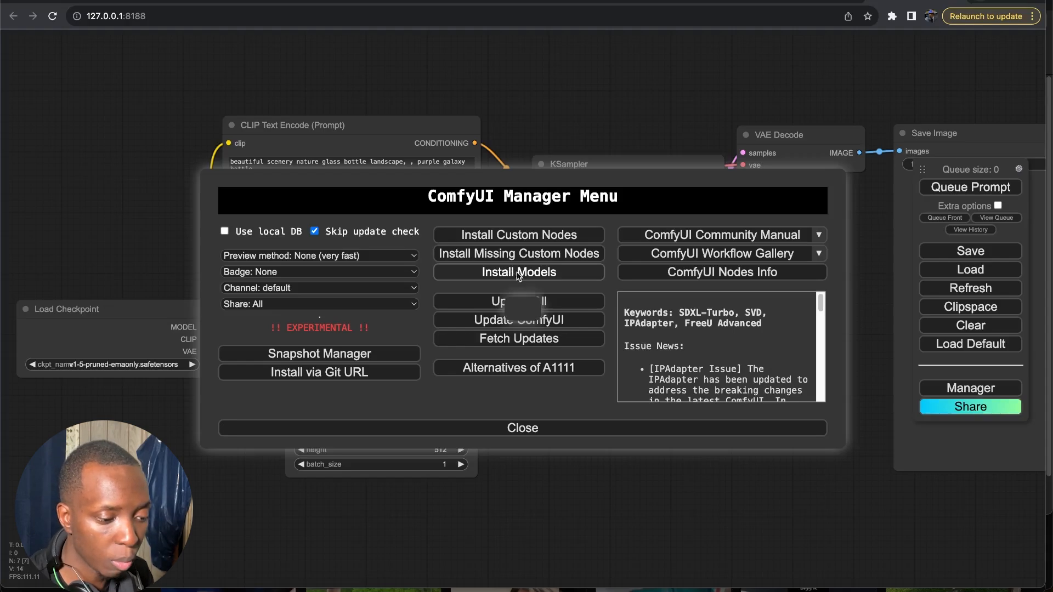
left_click(519, 274)
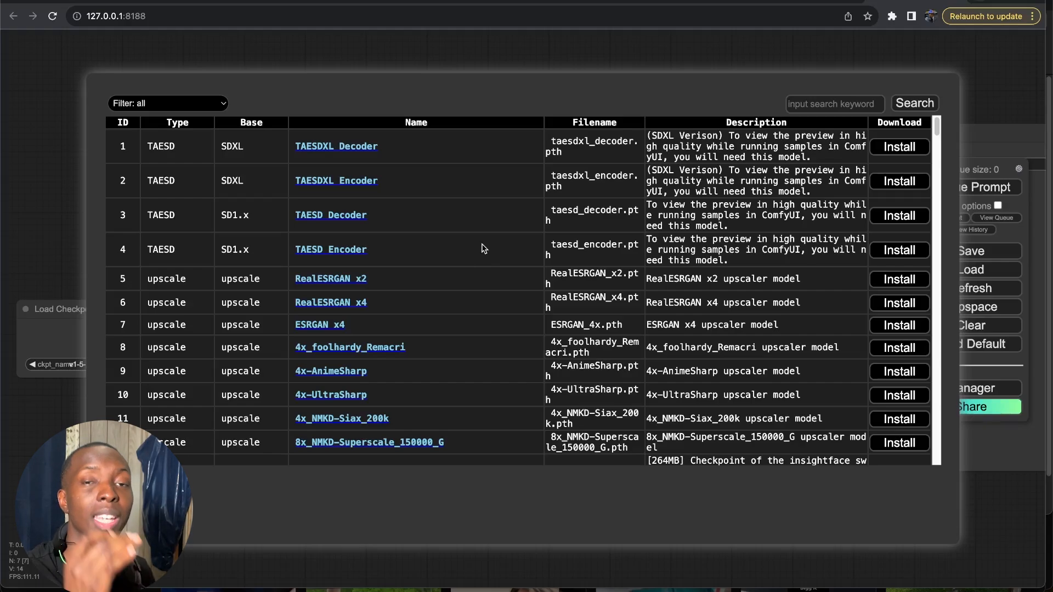
scroll(483, 248, "down", 10)
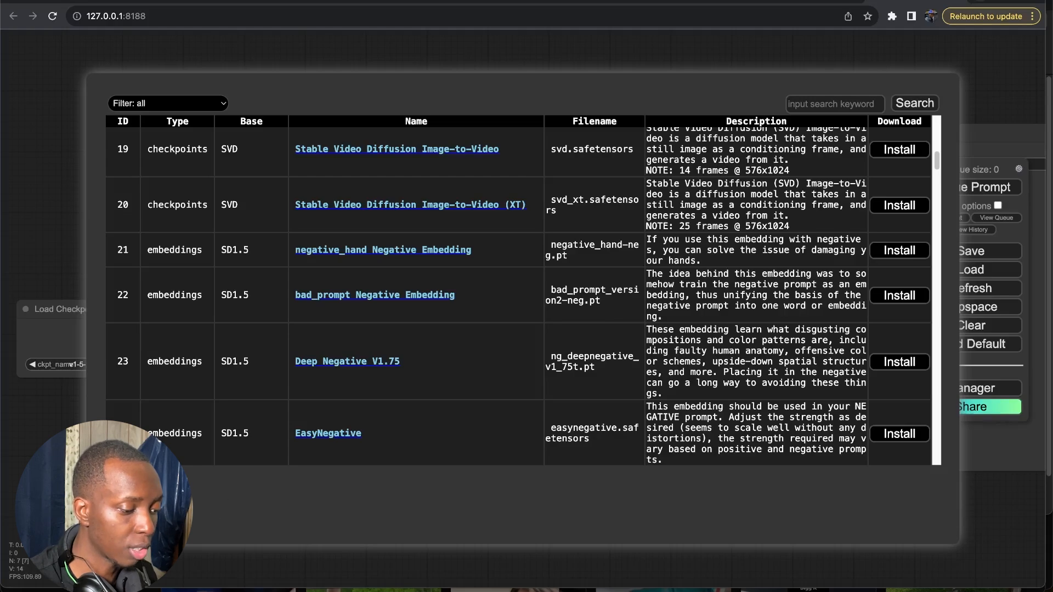
left_click(171, 524)
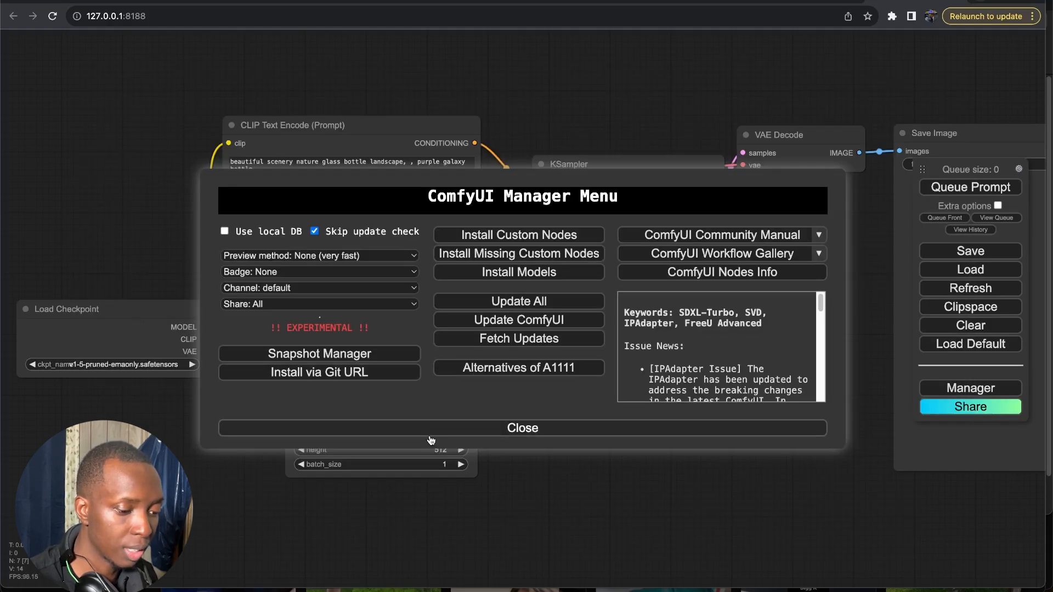
left_click(525, 429)
left_click(168, 358)
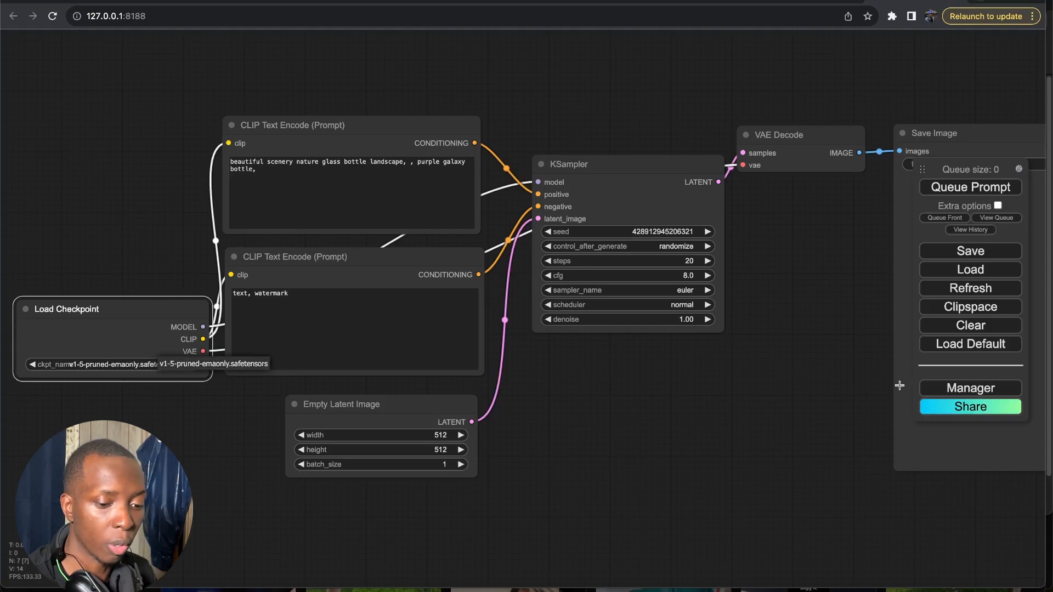
- Reopen ComfyUI Manager's installable models and examine the types, base versions and names of the upscale, face restore, checkpoint and ControlNet entries
left_click(978, 390)
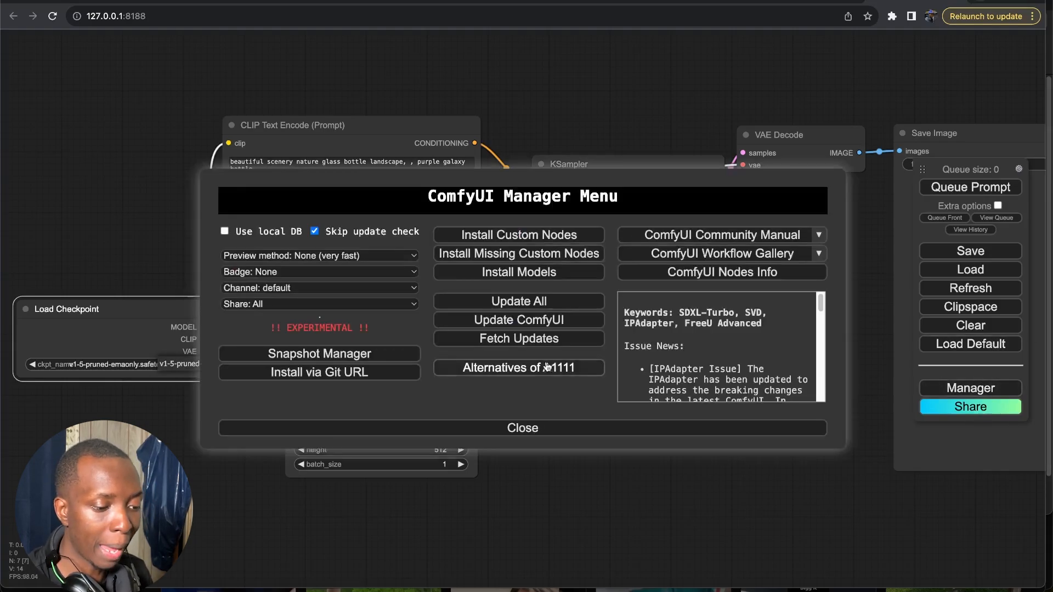
left_click(519, 273)
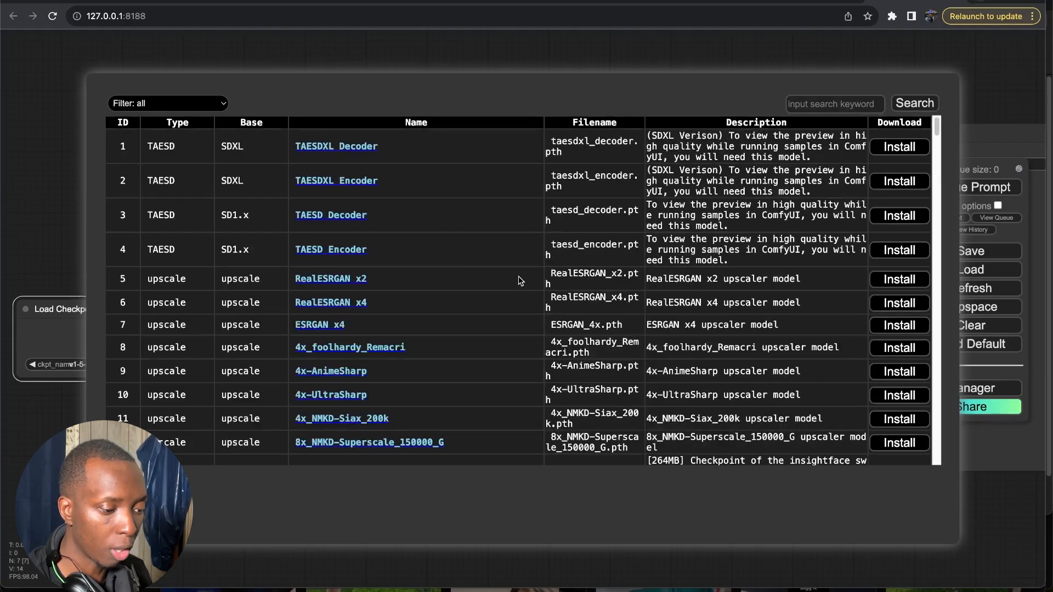
scroll(252, 274, "down", 2)
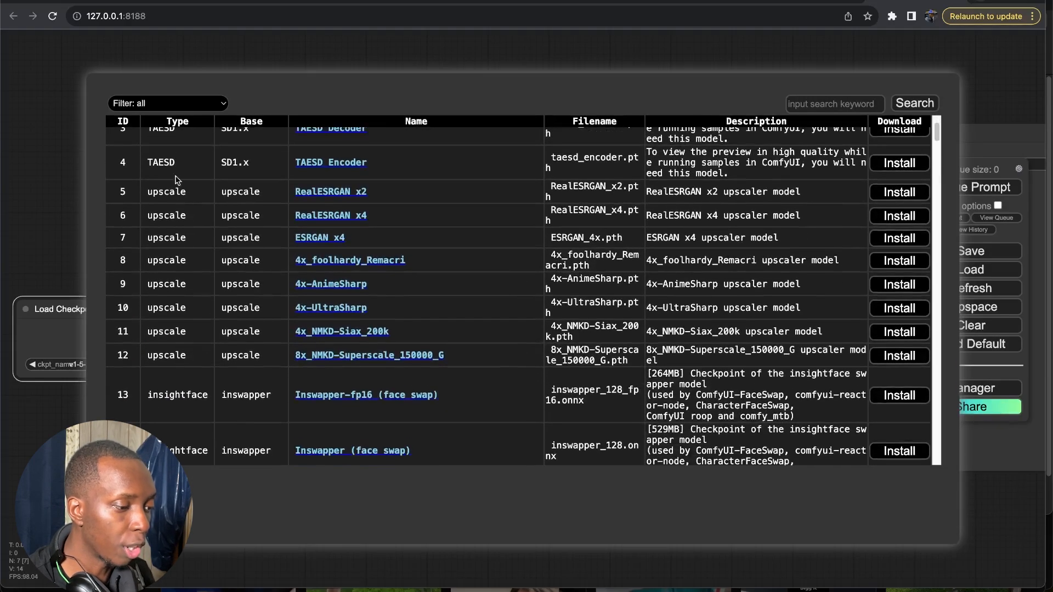
scroll(163, 244, "down", 5)
scroll(164, 244, "up", 5)
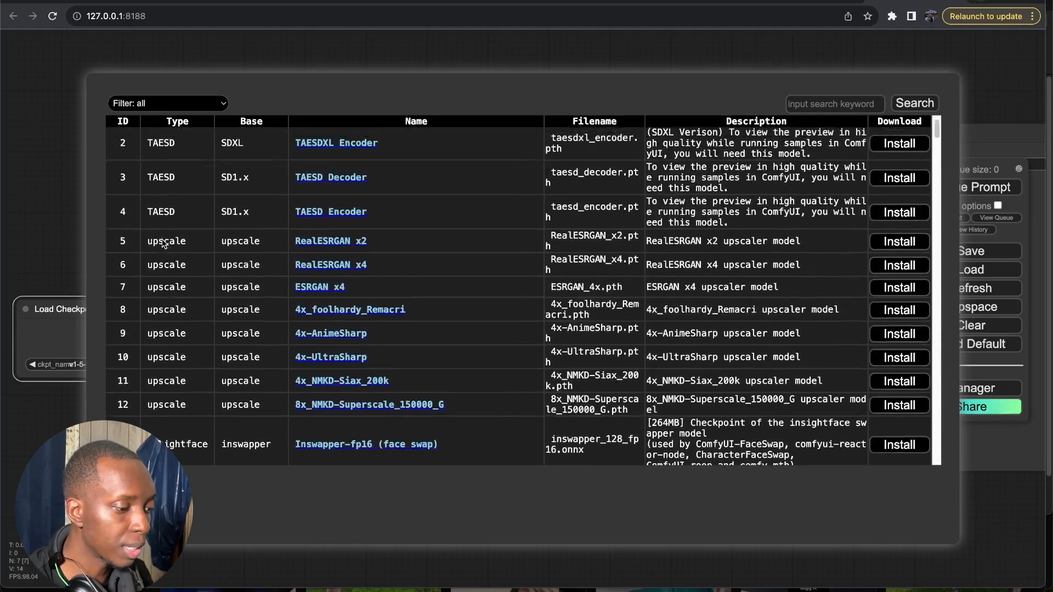
scroll(163, 239, "down", 5)
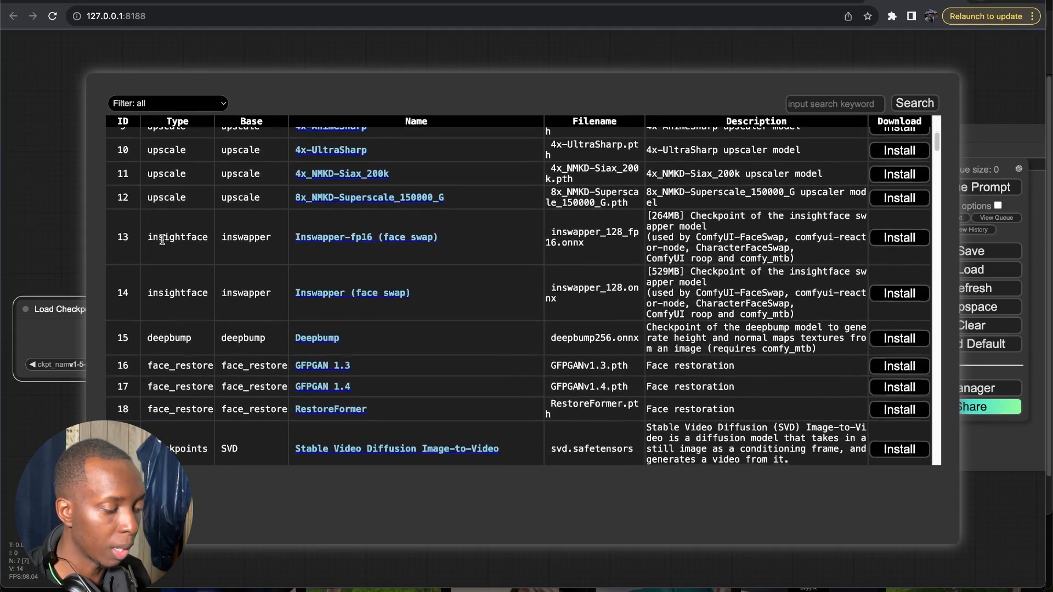
scroll(165, 242, "down", 4)
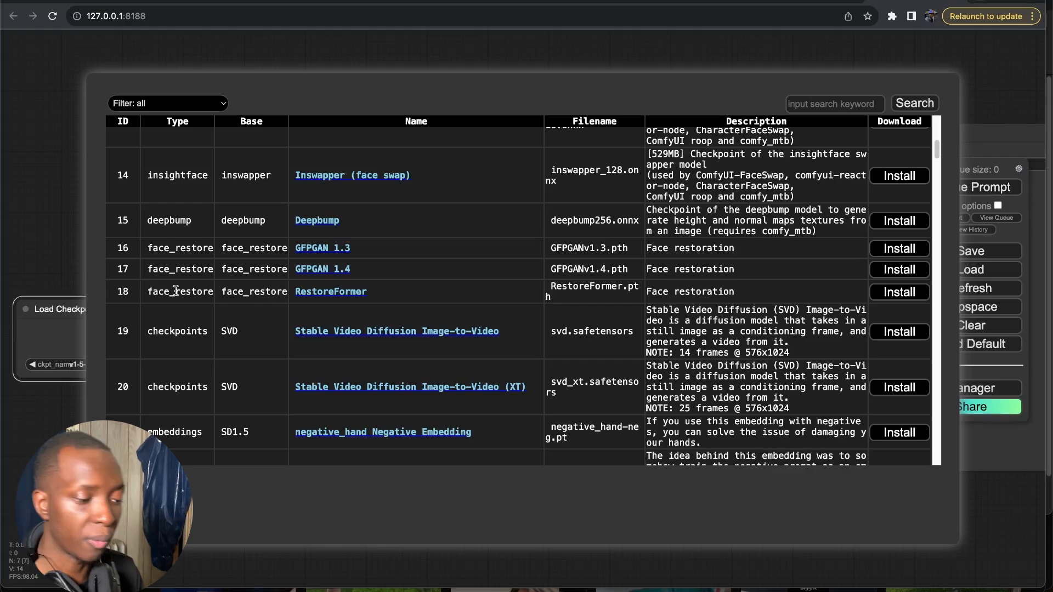
scroll(175, 291, "down", 1)
scroll(176, 291, "down", 5)
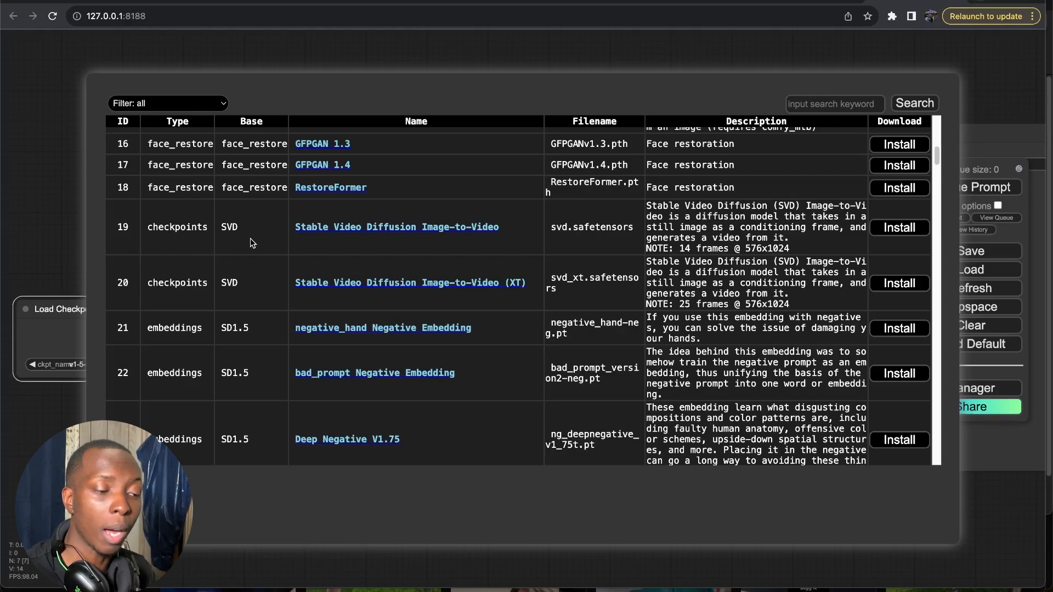
scroll(251, 239, "down", 10)
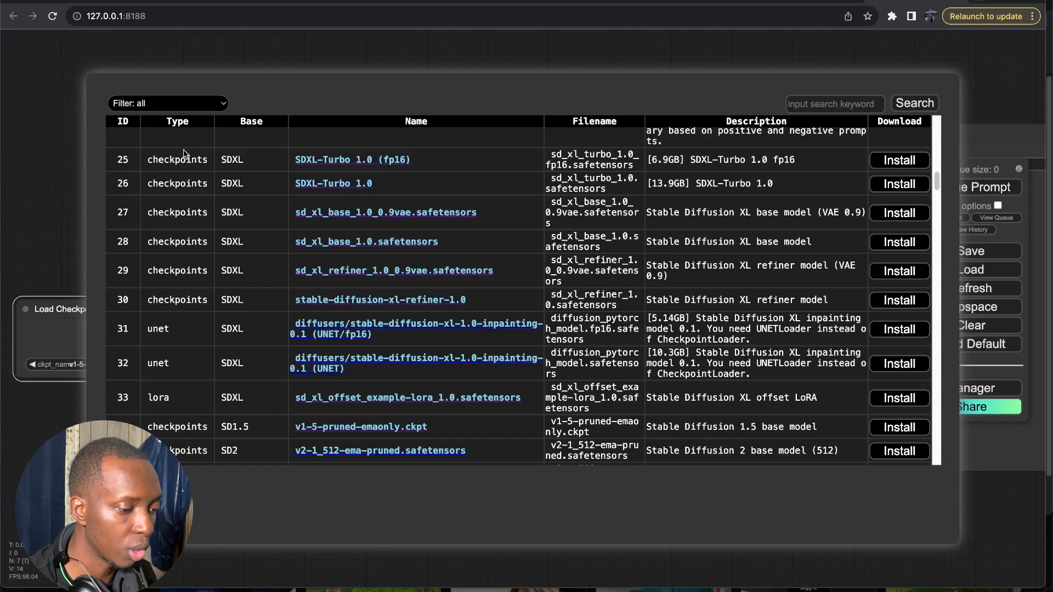
scroll(178, 262, "up", 3)
scroll(250, 305, "down", 20)
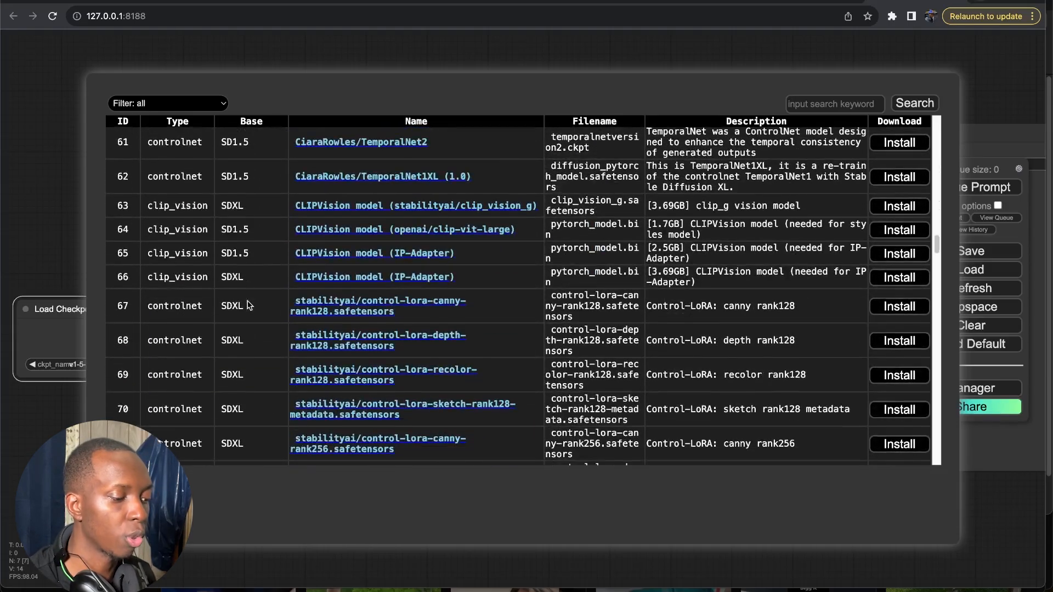
scroll(250, 304, "up", 20)
scroll(250, 305, "up", 20)
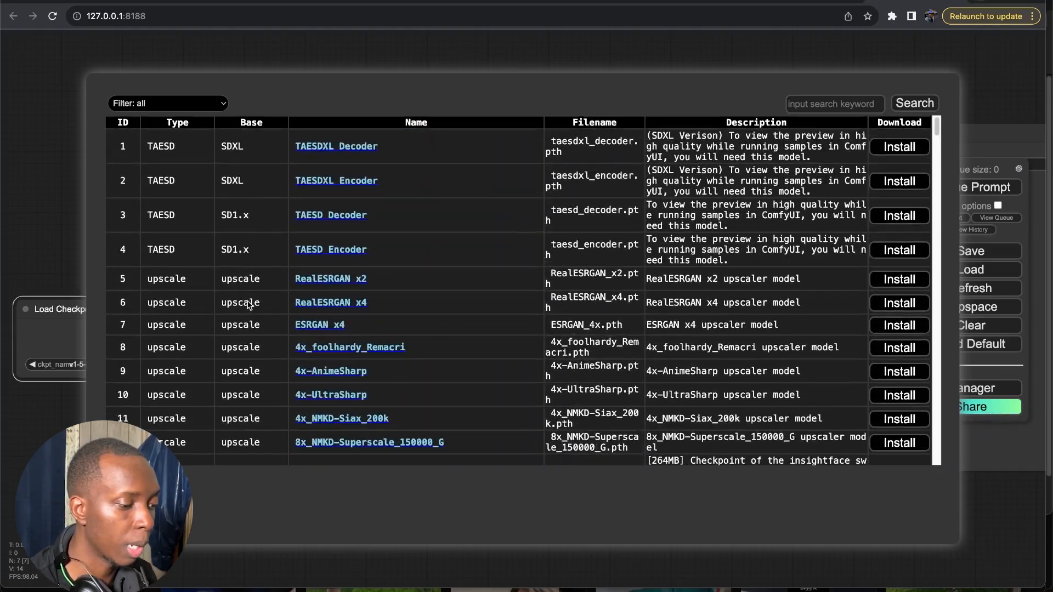
scroll(248, 301, "down", 20)
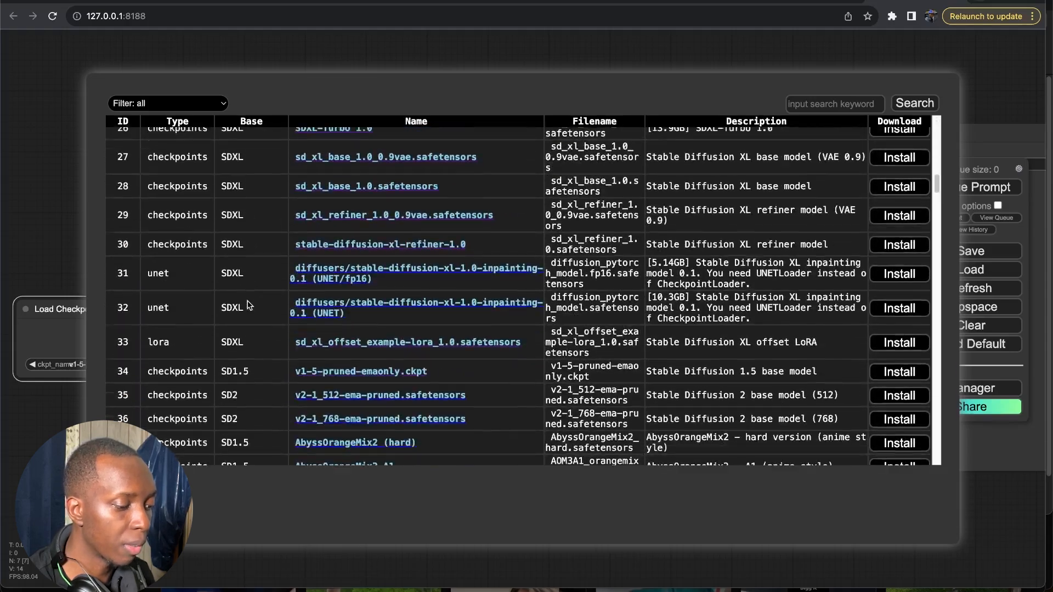
- Install the SDXL-Turbo 1.0 checkpoint from the model list and refresh ComfyUI to apply the installed model
scroll(247, 318, "up", 2)
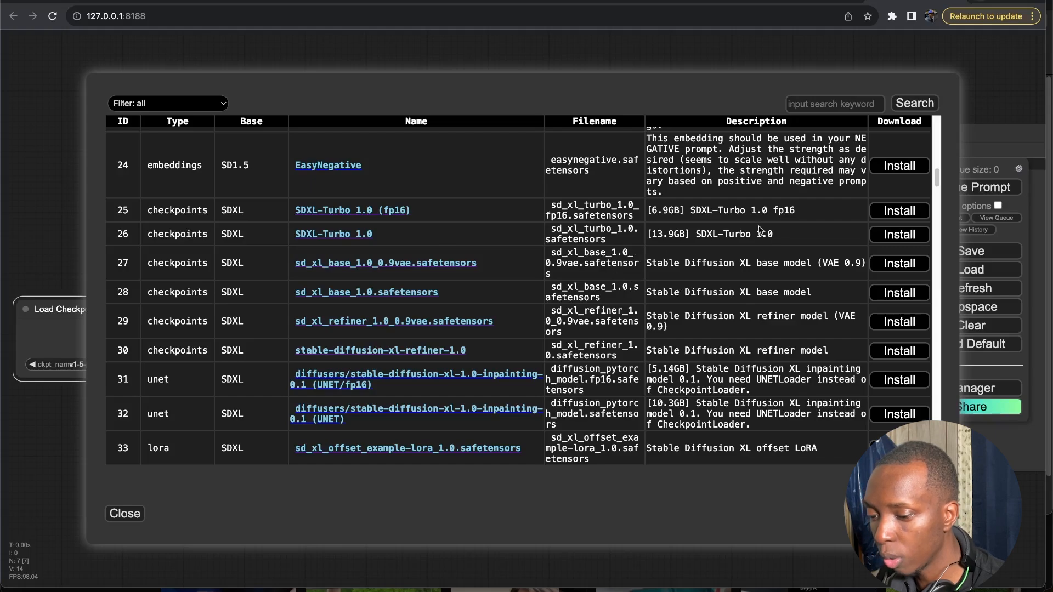
left_click(915, 236)
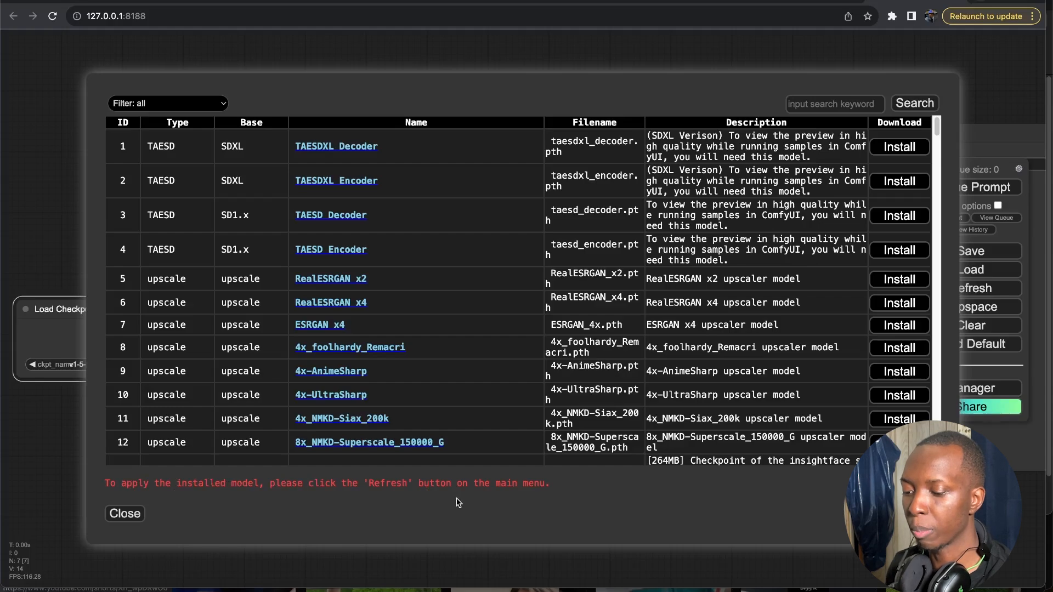
left_click(112, 513)
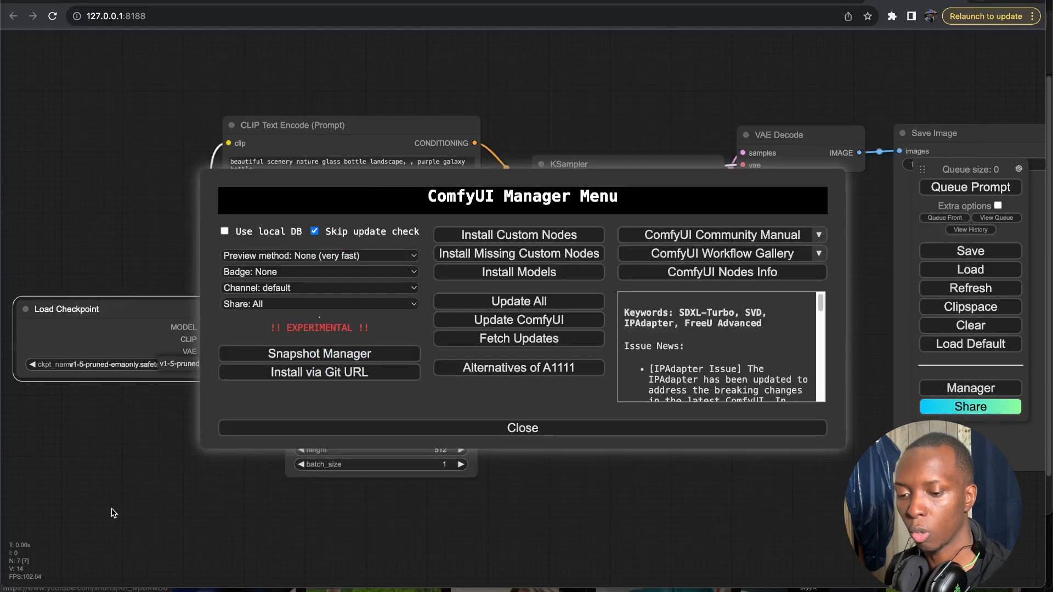
left_click(576, 429)
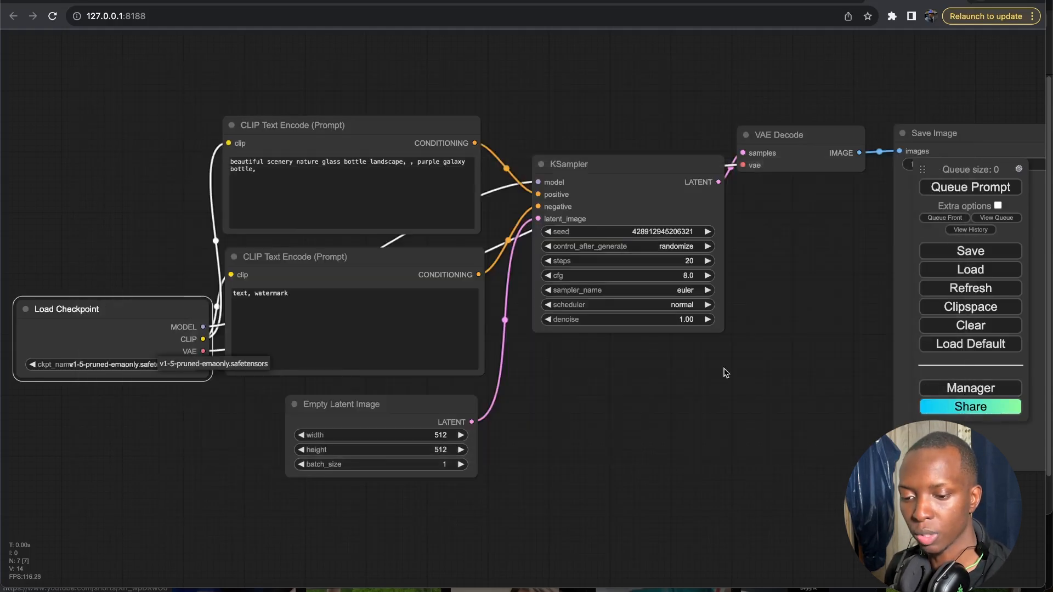
left_click(997, 291)
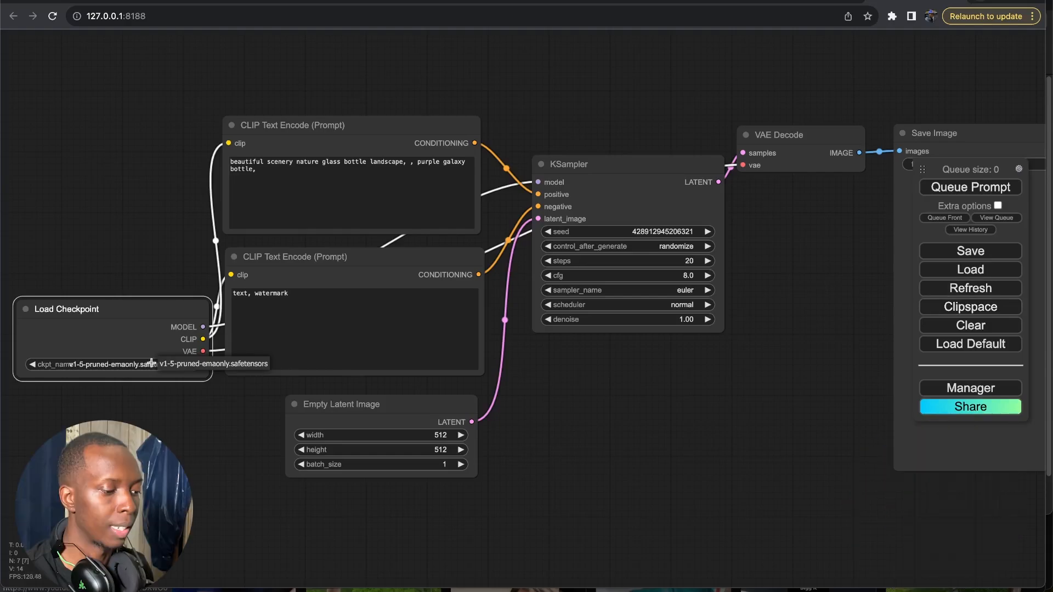
- Try SDXL-TURBO/sd_xl_turbo_1.0.safetensors in the Load Checkpoint node and switch back to v1-5-pruned-emaonly.safetensors
left_click(132, 364)
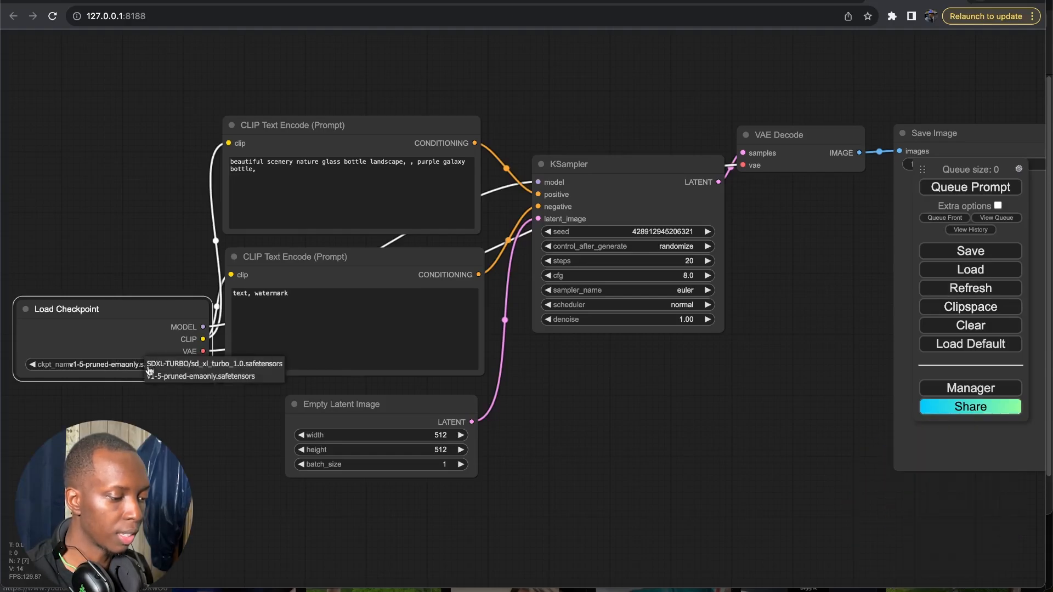
left_click(203, 363)
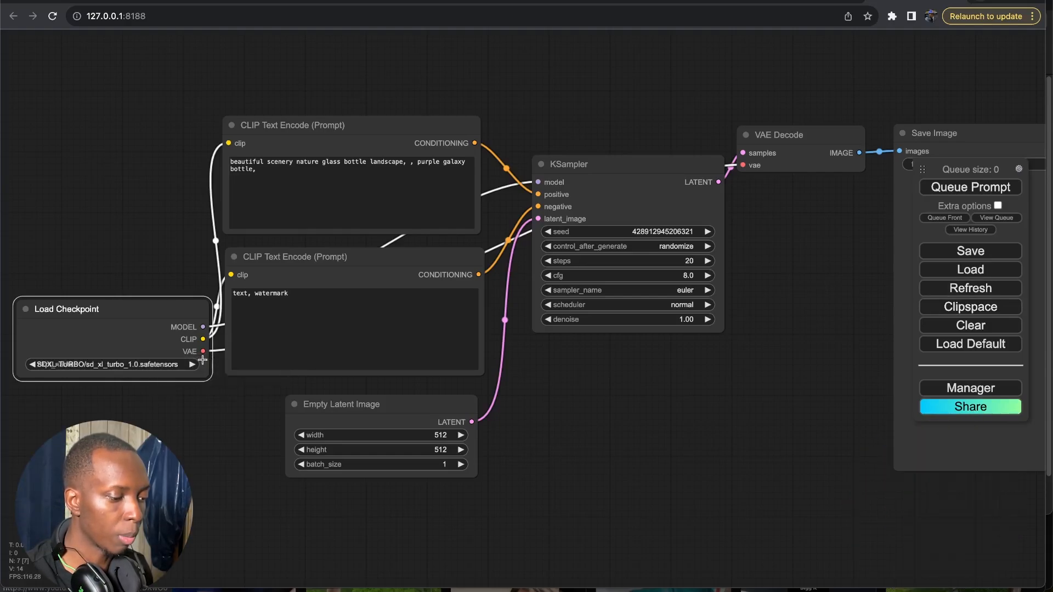
left_click(142, 365)
left_click(150, 378)
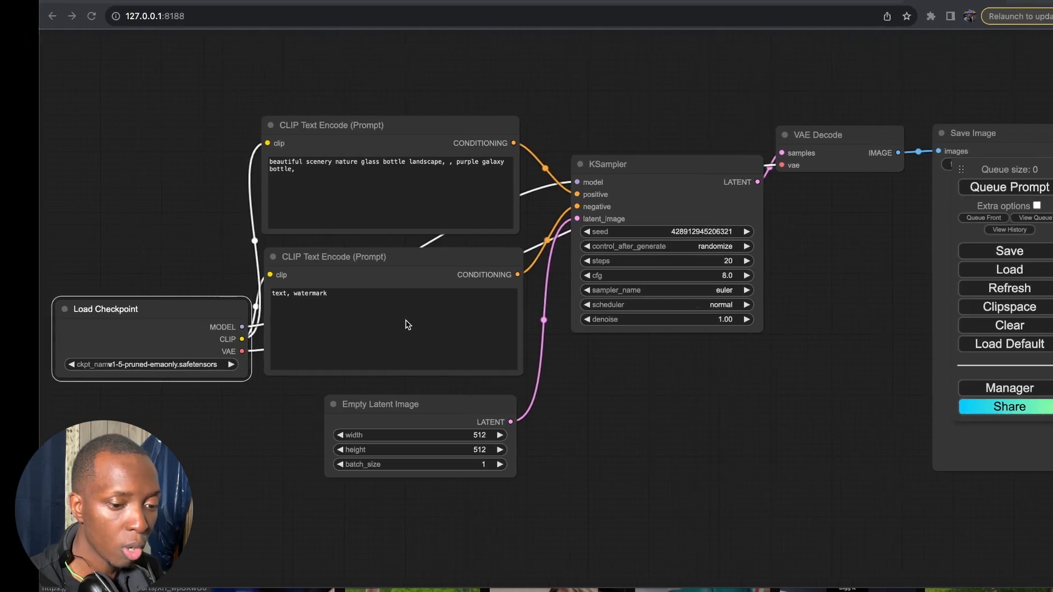
- Load the workflow embedded in the desktop image ComfyUI_00009_ copy.png onto the ComfyUI canvas
key("ctrl+Right")
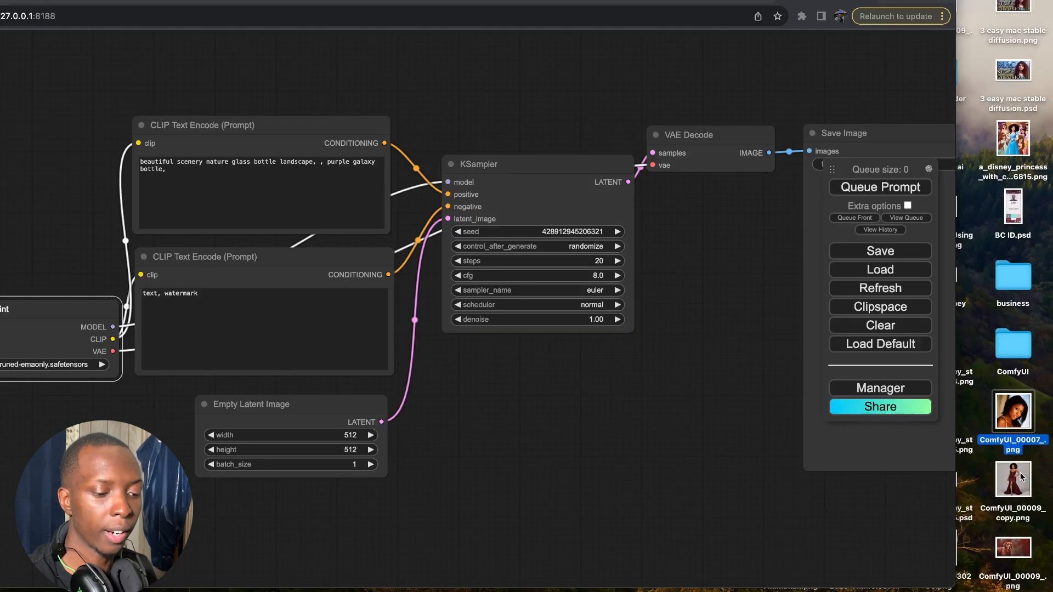
left_click_drag(1013, 478, 546, 361)
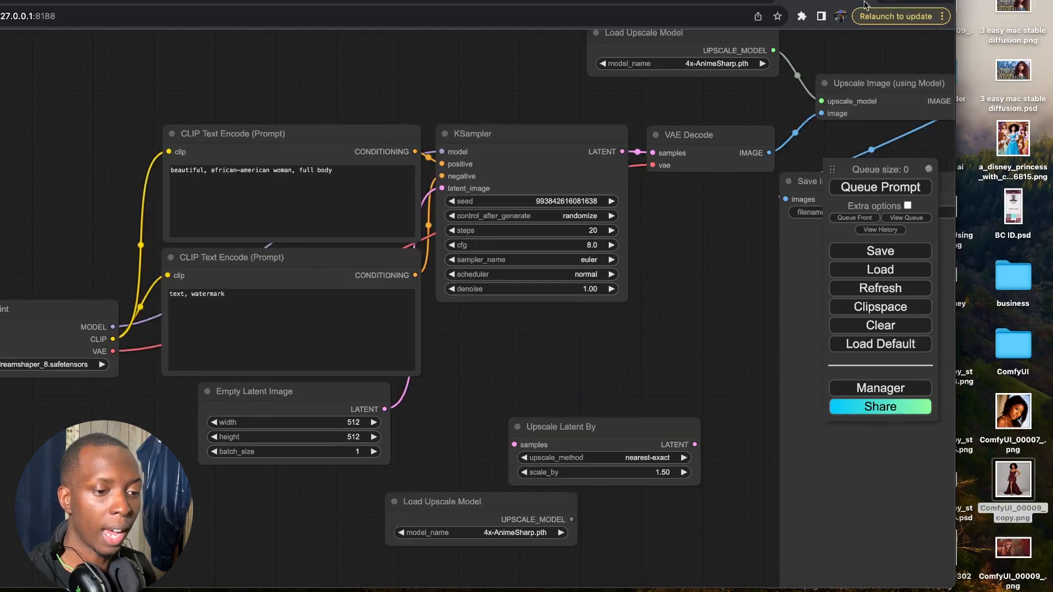
left_click_drag(924, 1, 1012, 1)
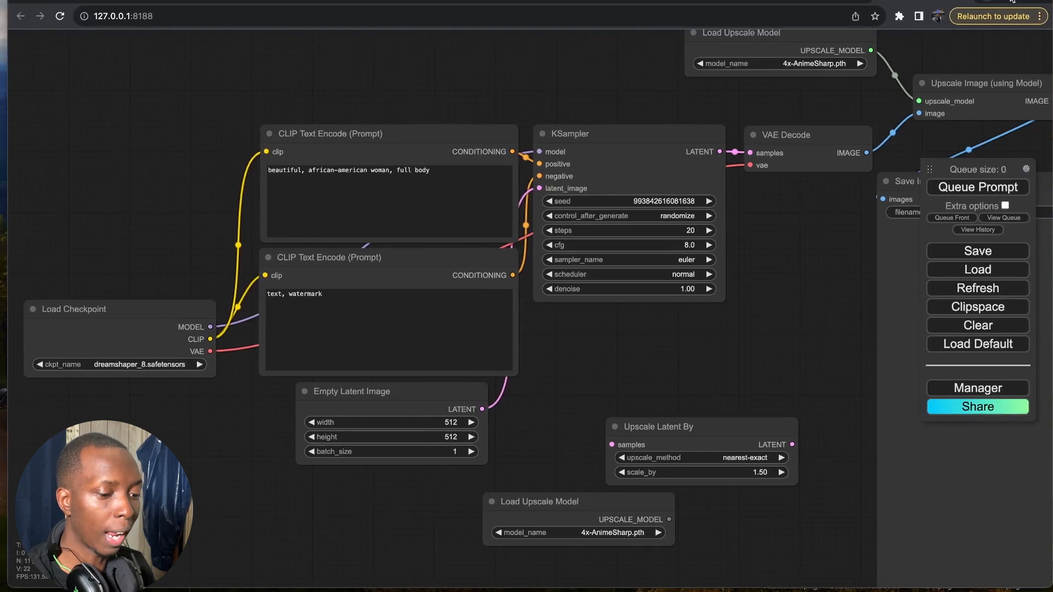
- Examine the loaded workflow's nodes, from Load Checkpoint and the prompts through KSampler to the upscale and Save Image nodes
scroll(707, 202, "down", 15)
scroll(708, 204, "up", 15)
scroll(636, 252, "down", 15)
left_click(548, 267)
scroll(602, 269, "up", 12)
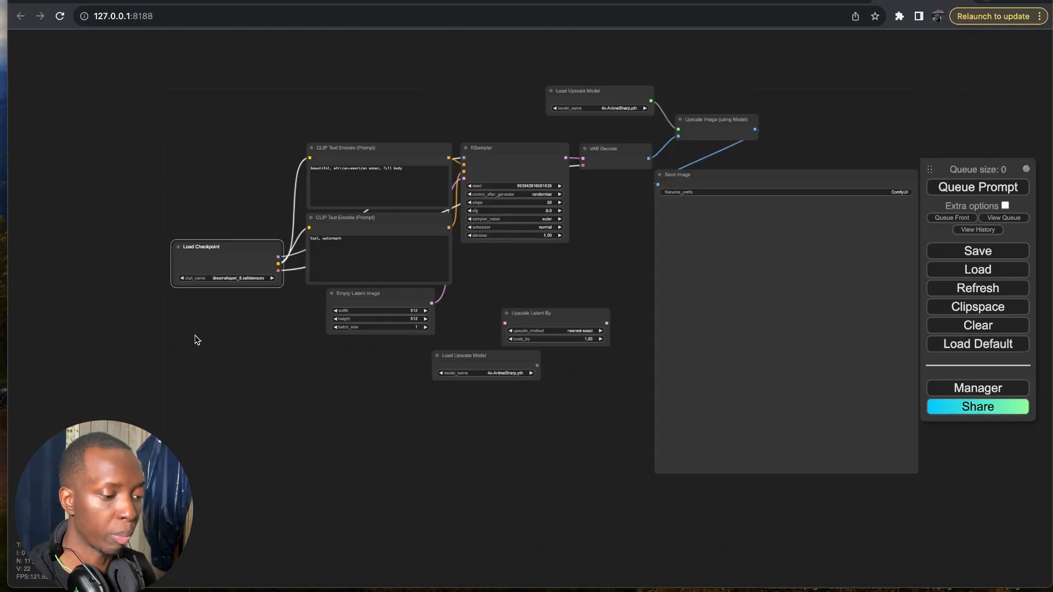
scroll(195, 334, "up", 12)
scroll(195, 335, "down", 8)
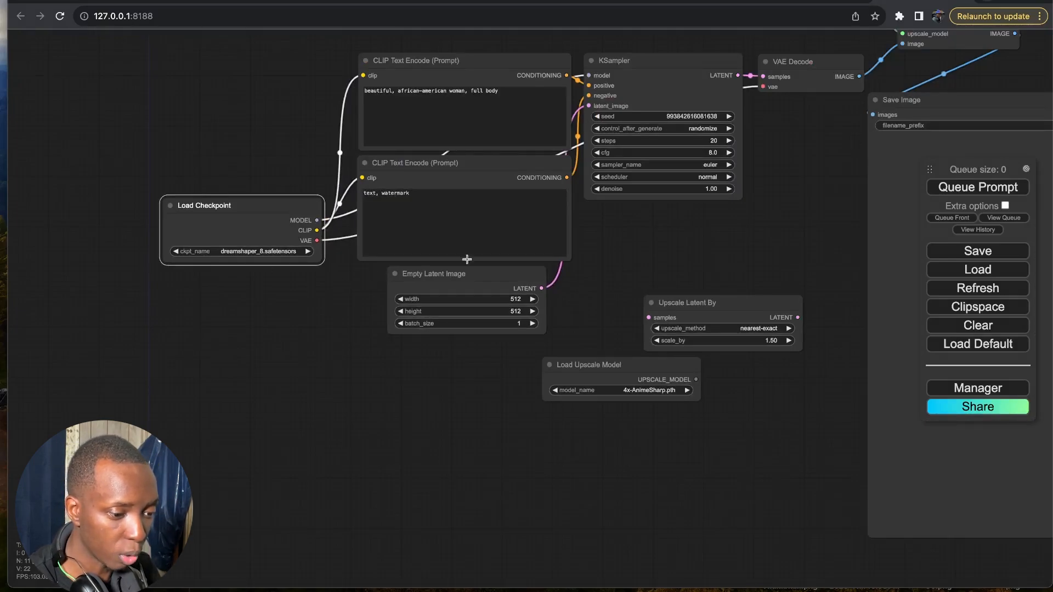
scroll(660, 228, "down", 3)
left_click_drag(731, 214, 597, 286)
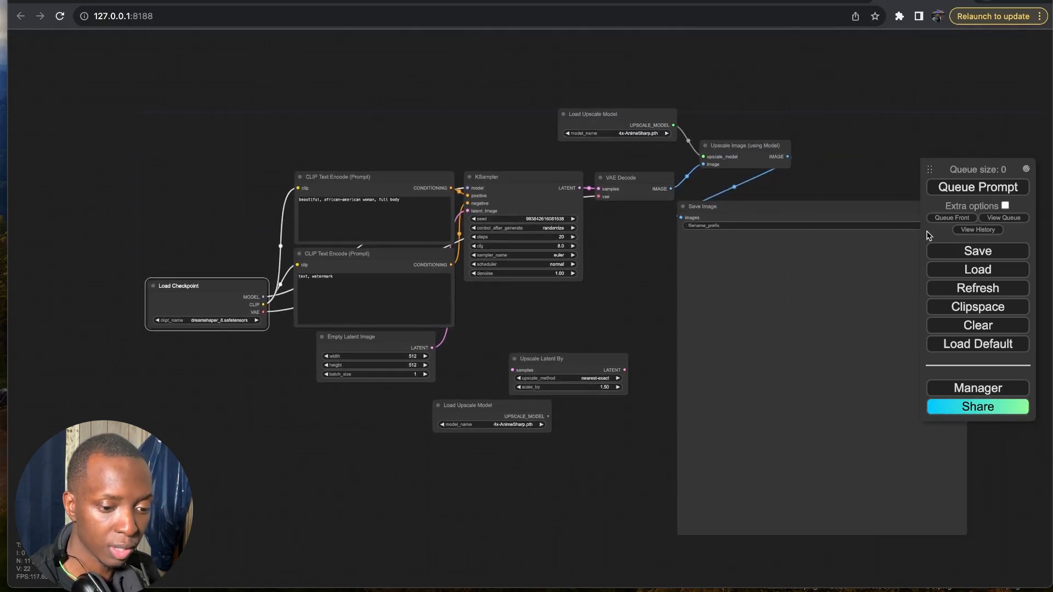
- Try to queue the loaded workflow, check which checkpoint and upscale model names are reported, and dismiss the report
left_click(1002, 183)
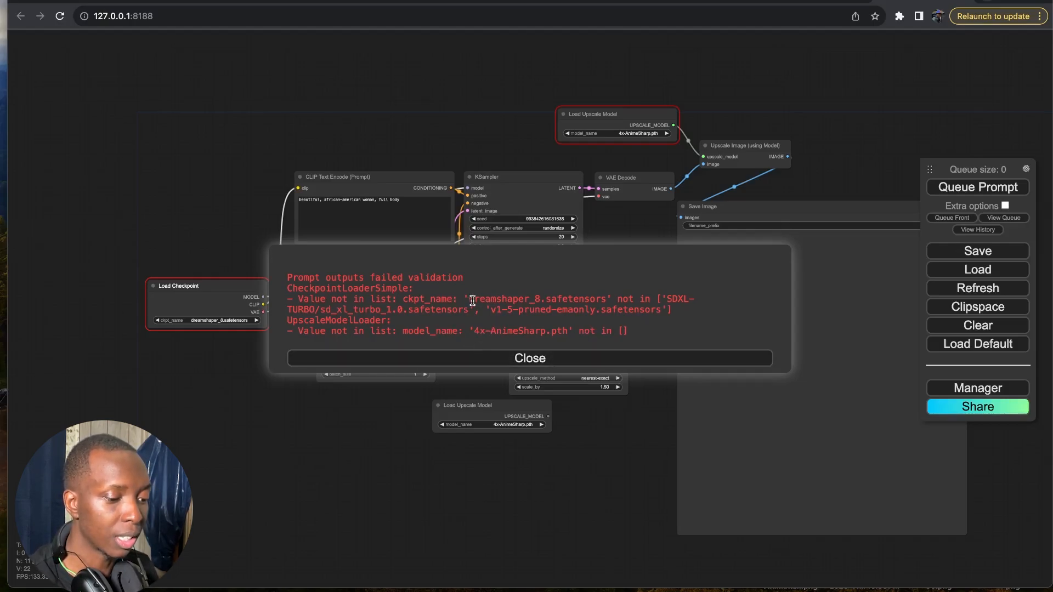
left_click_drag(473, 300, 606, 301)
left_click(302, 334)
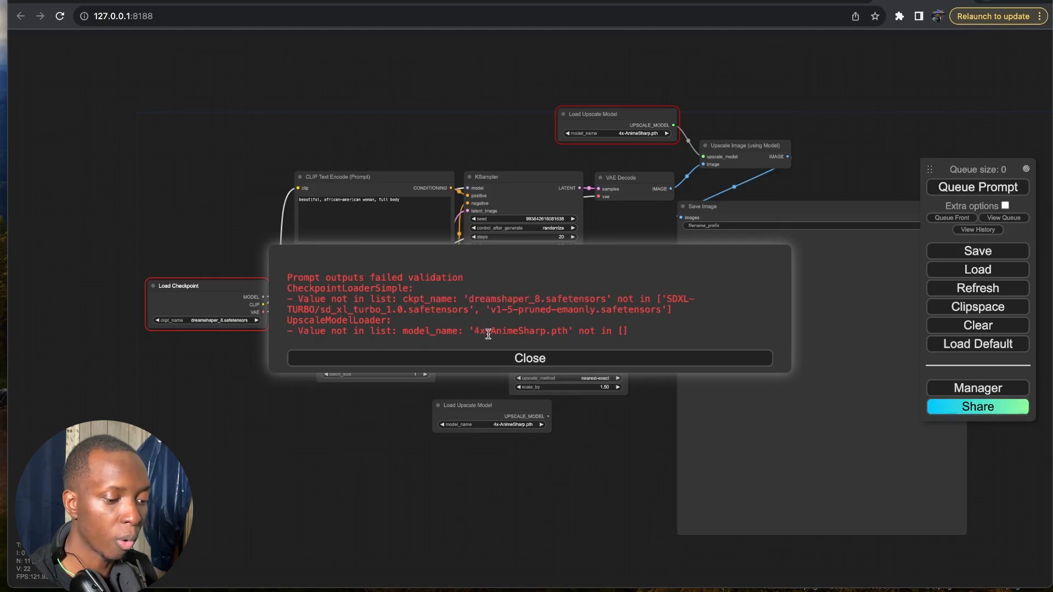
left_click_drag(565, 334, 493, 330)
left_click(529, 303)
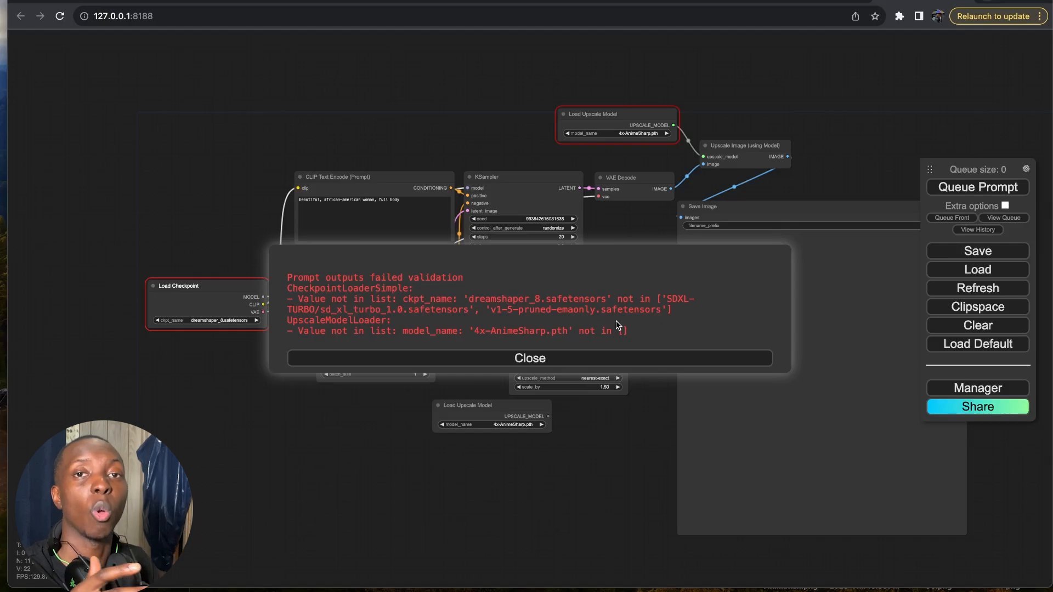
key("Escape")
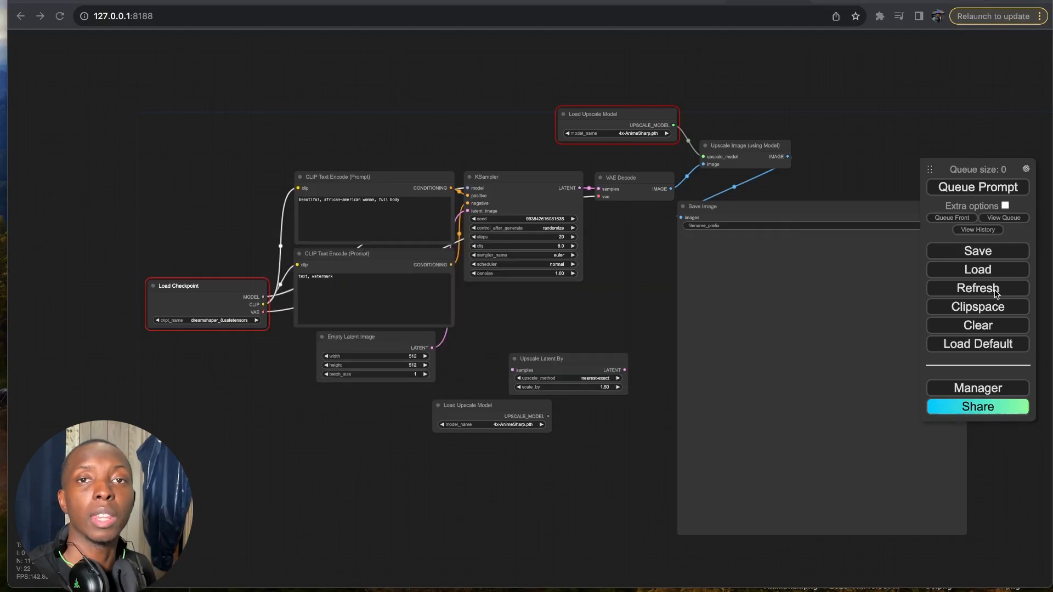
- Check ComfyUI Manager's list of missing custom nodes for the loaded workflow and close the manager
left_click(978, 387)
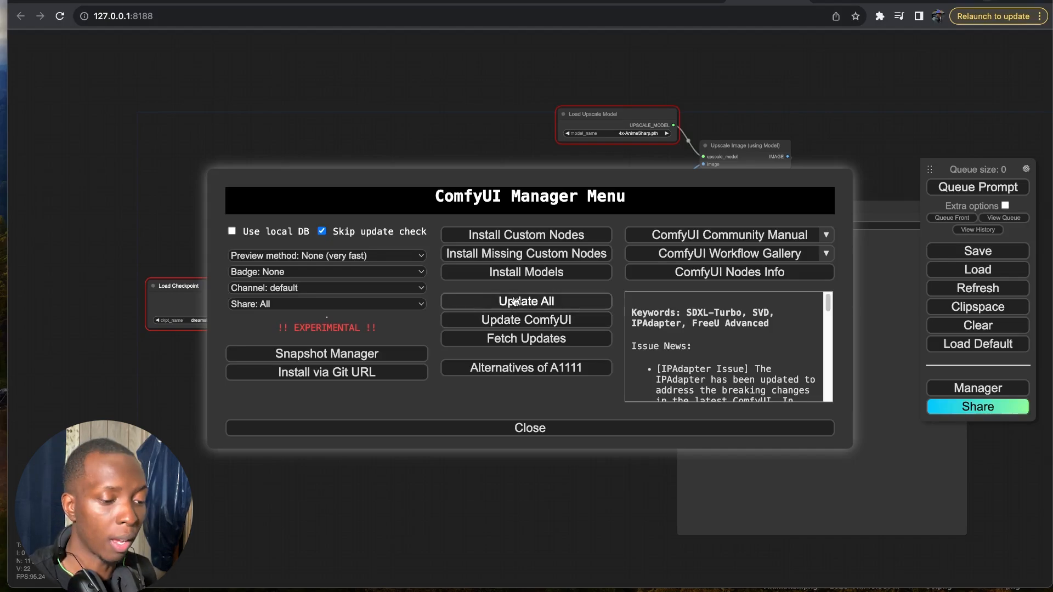
left_click(521, 252)
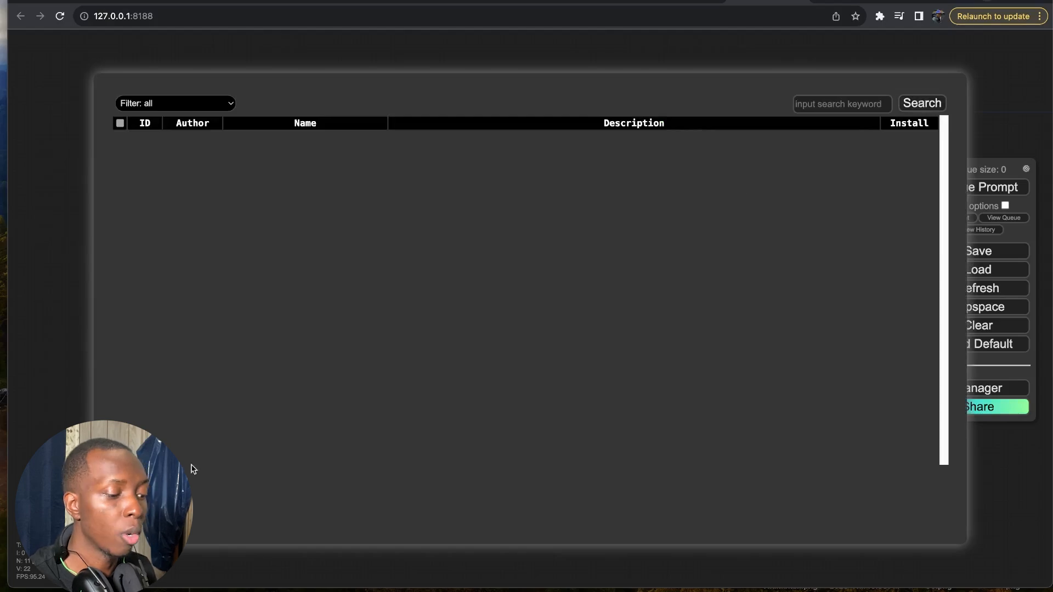
key("Escape")
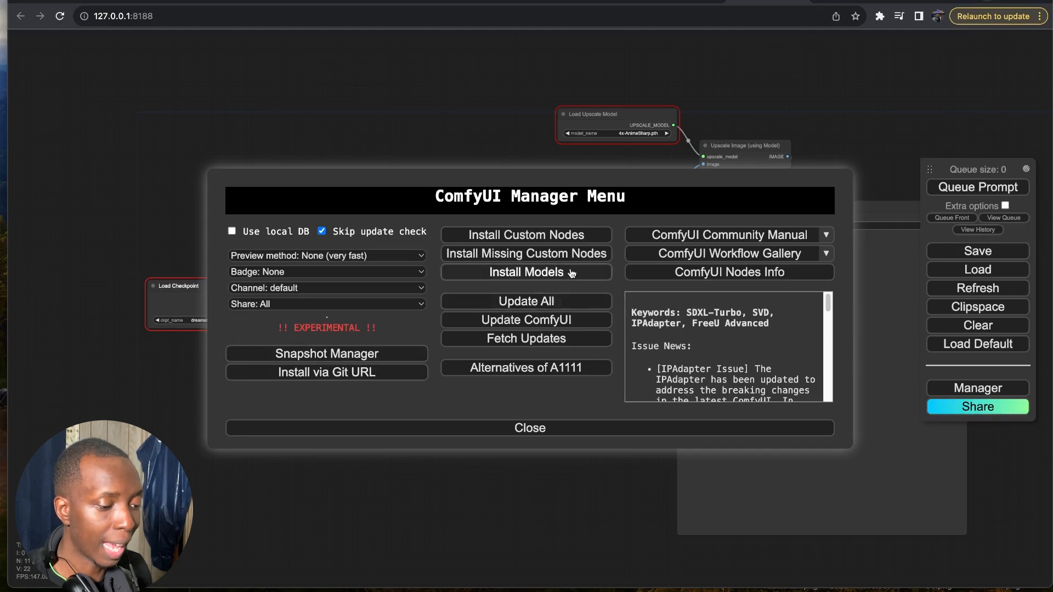
key("Escape")
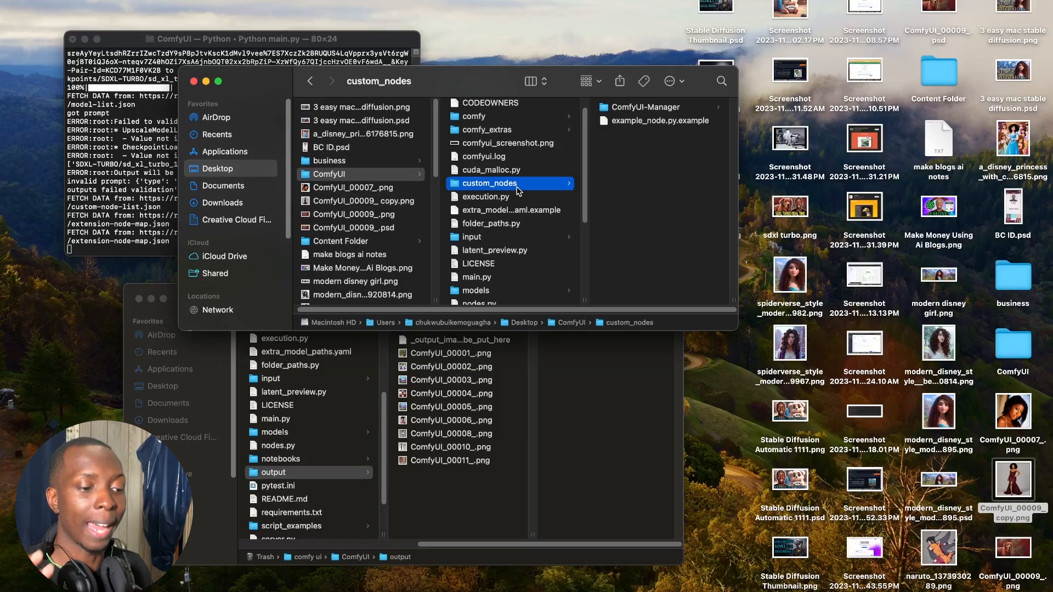
- In Finder, rename extra_model_paths.yaml.example in the ComfyUI folder to extra_model_paths.yaml and accept the .yaml extension
left_click(514, 210)
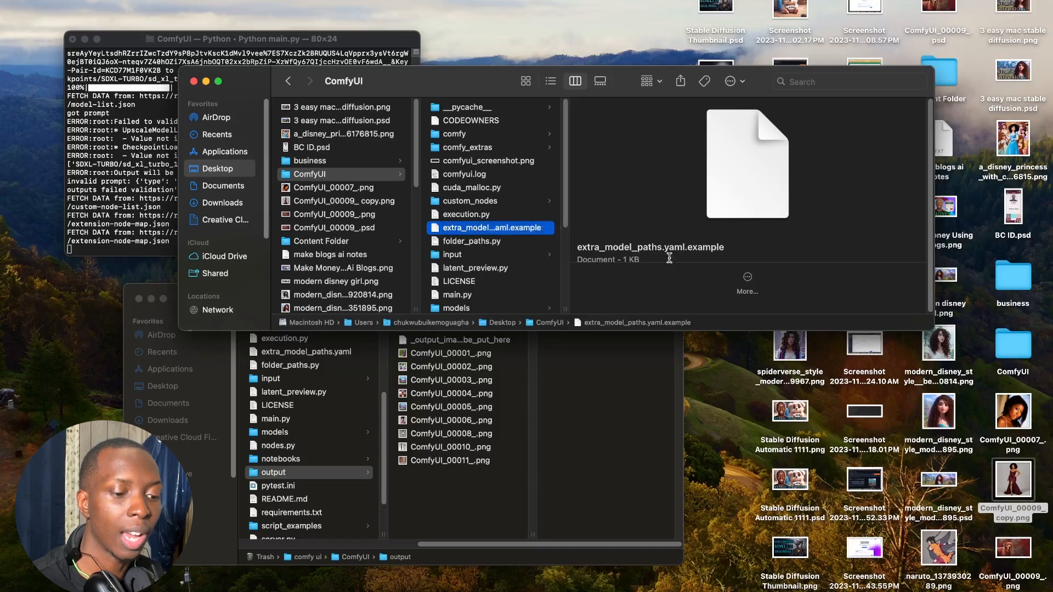
left_click(509, 253)
left_click(516, 229)
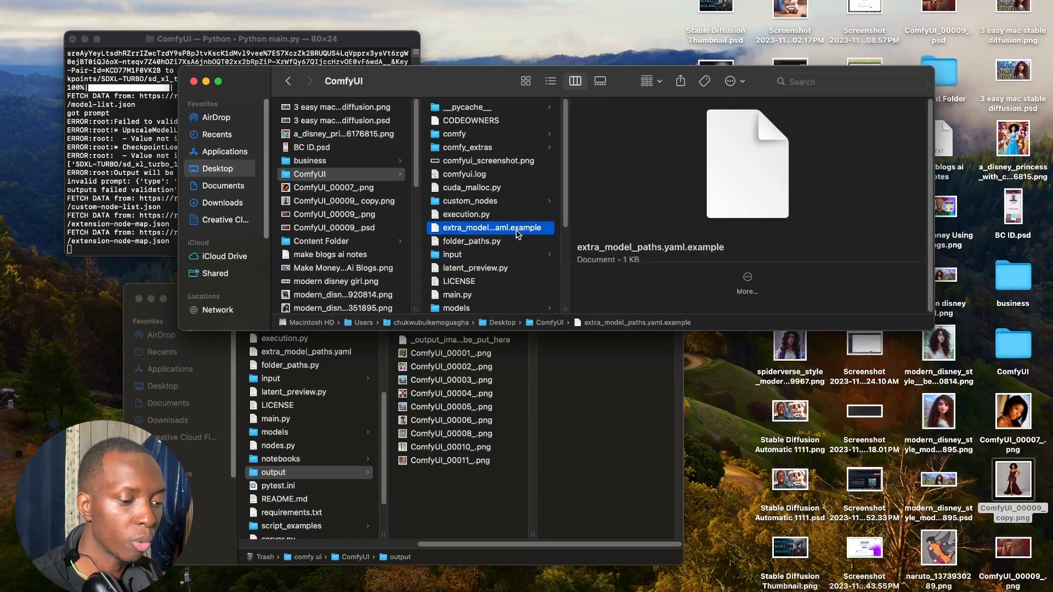
right_click(513, 227)
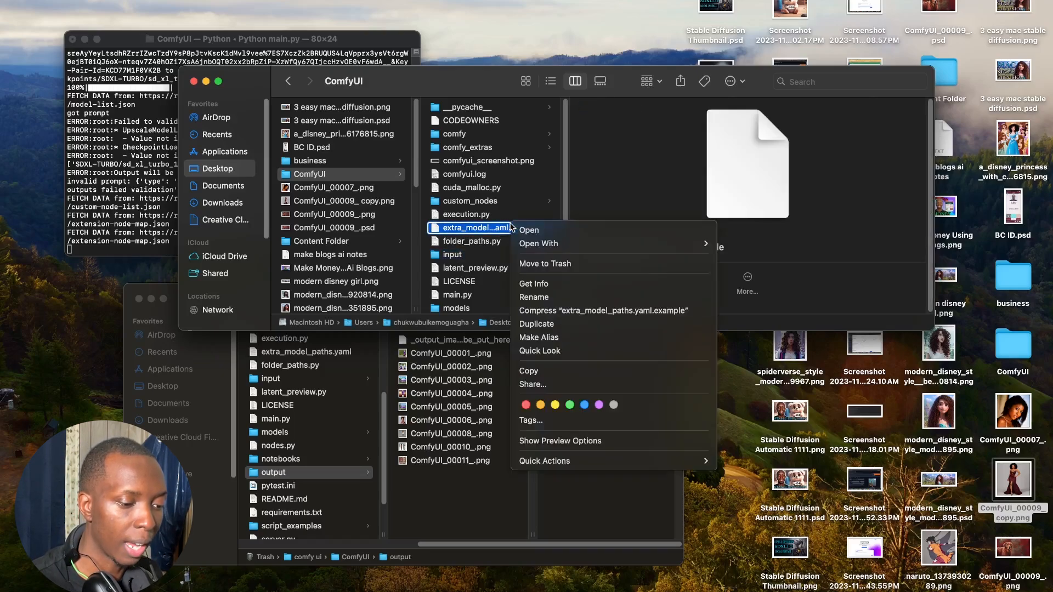
left_click(537, 297)
key("Right")
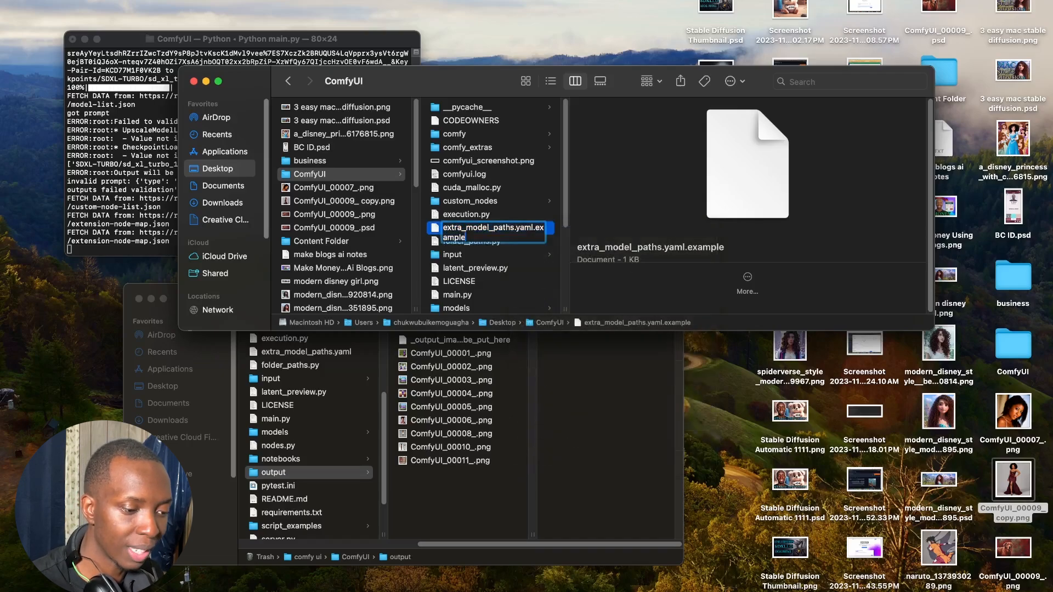
key("BackSpace")
key("BackSpace")
key("BackSpace")
key("BackSpace")
key("BackSpace")
key("BackSpace")
key("BackSpace")
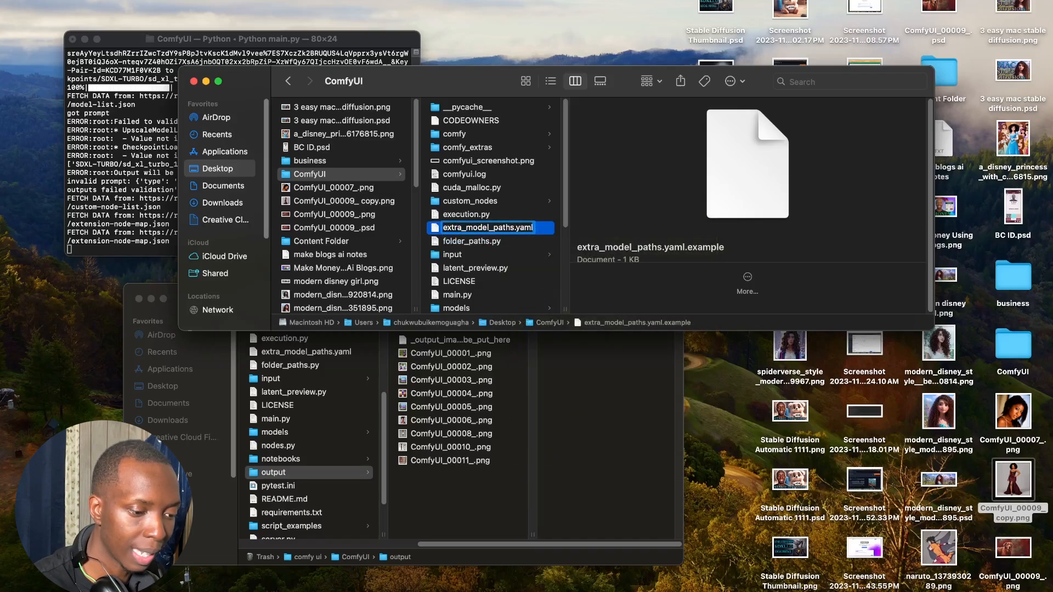
key("Return")
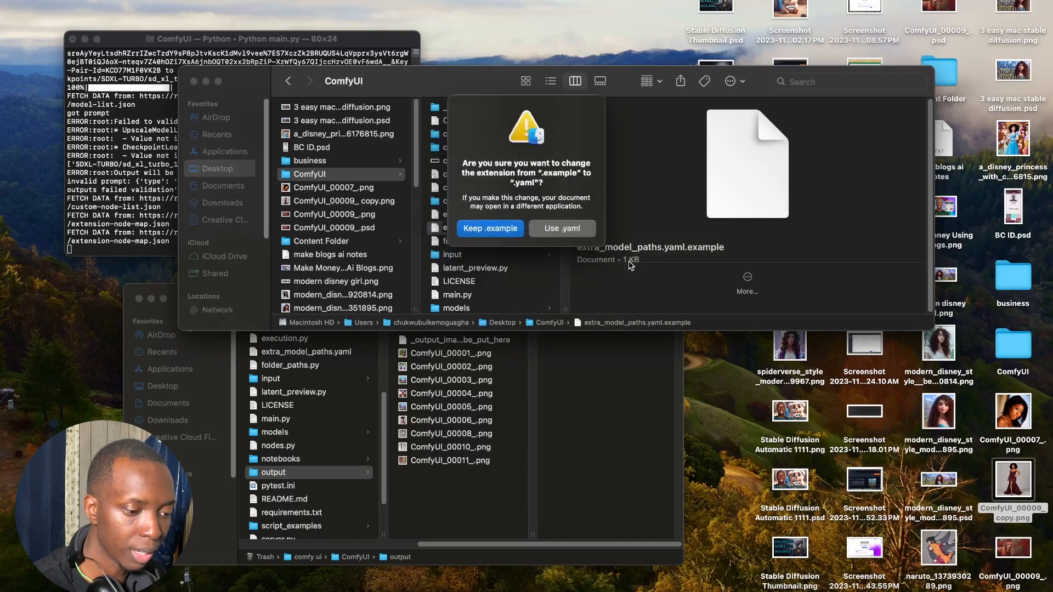
left_click(562, 230)
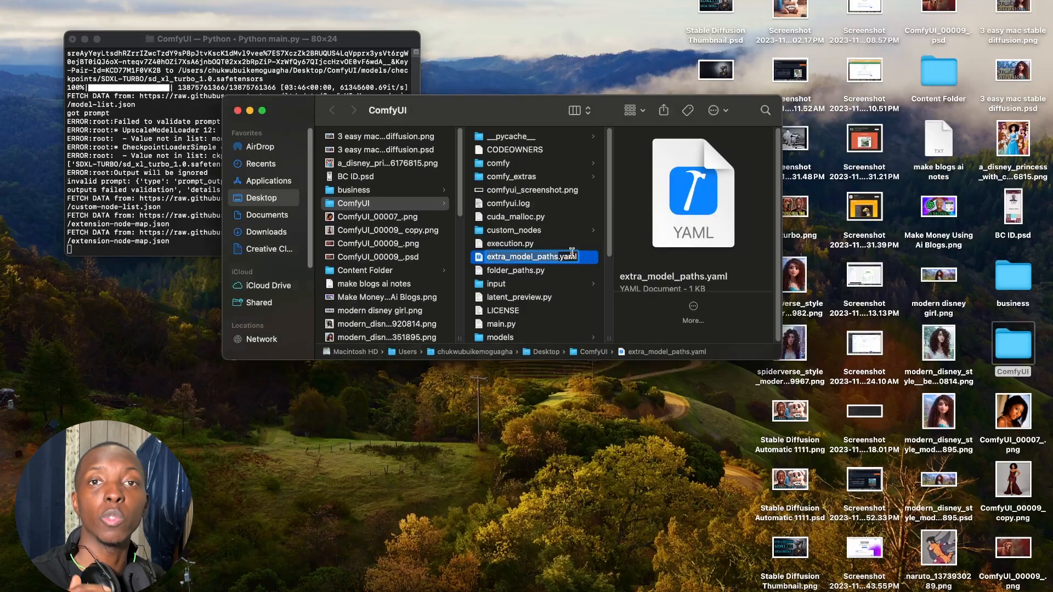
key("Return")
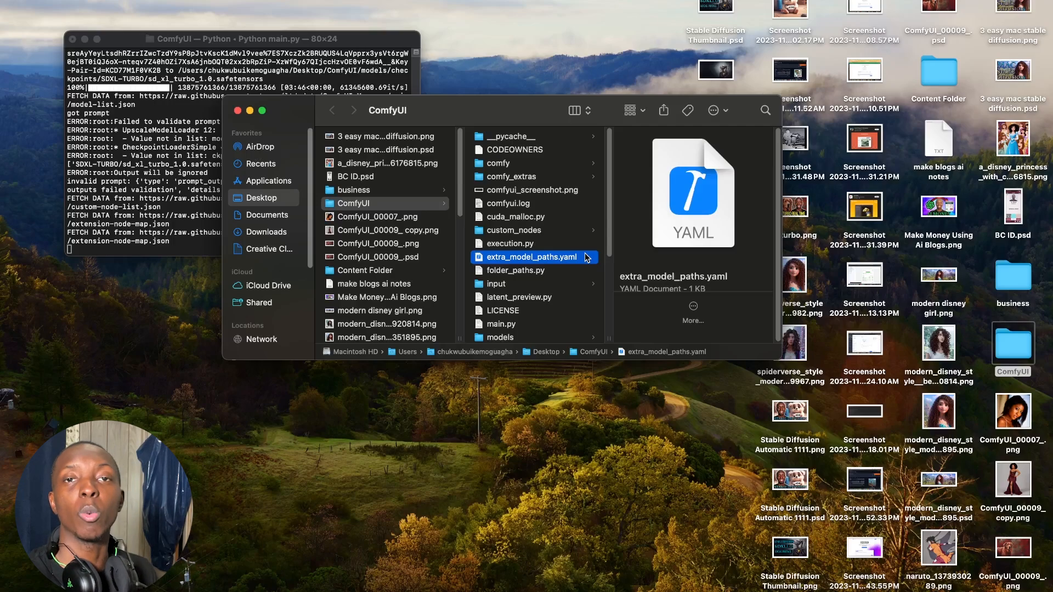
- Open extra_model_paths.yaml in TextEdit and move its window clear of the Terminal window
right_click(587, 258)
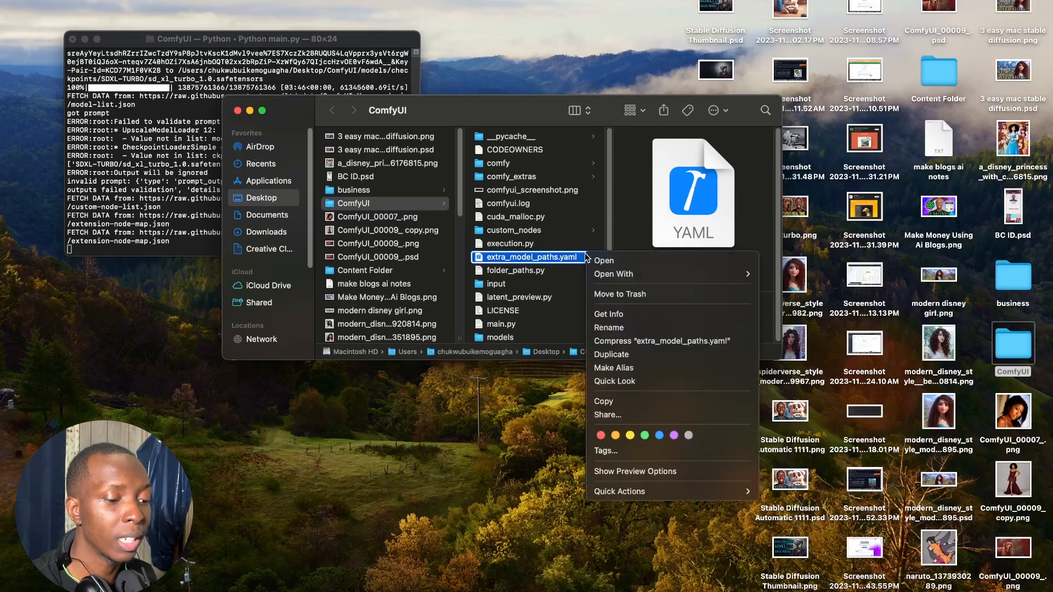
mouse_move(658, 274)
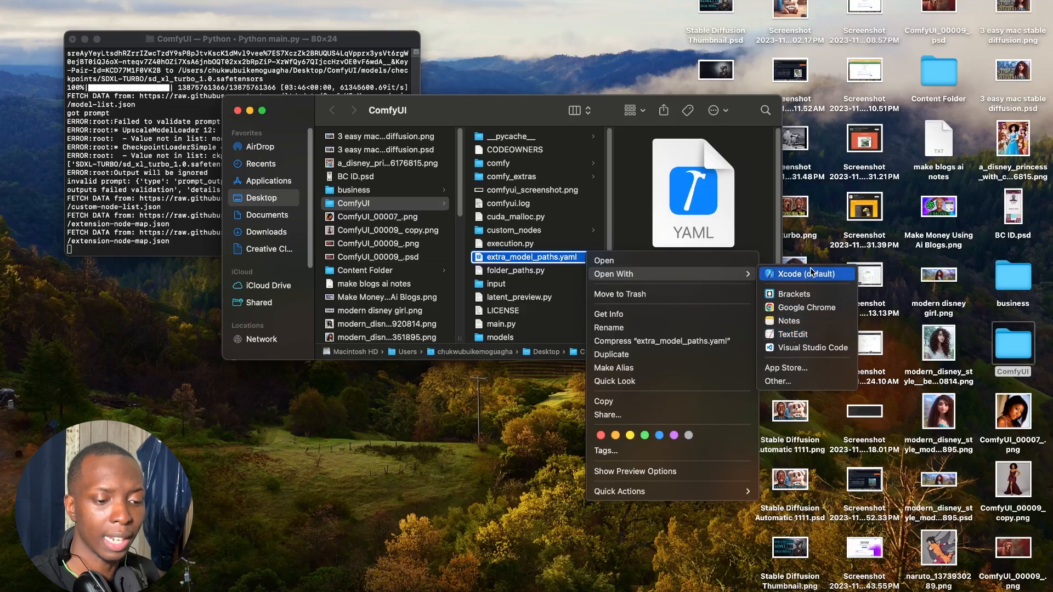
left_click(804, 334)
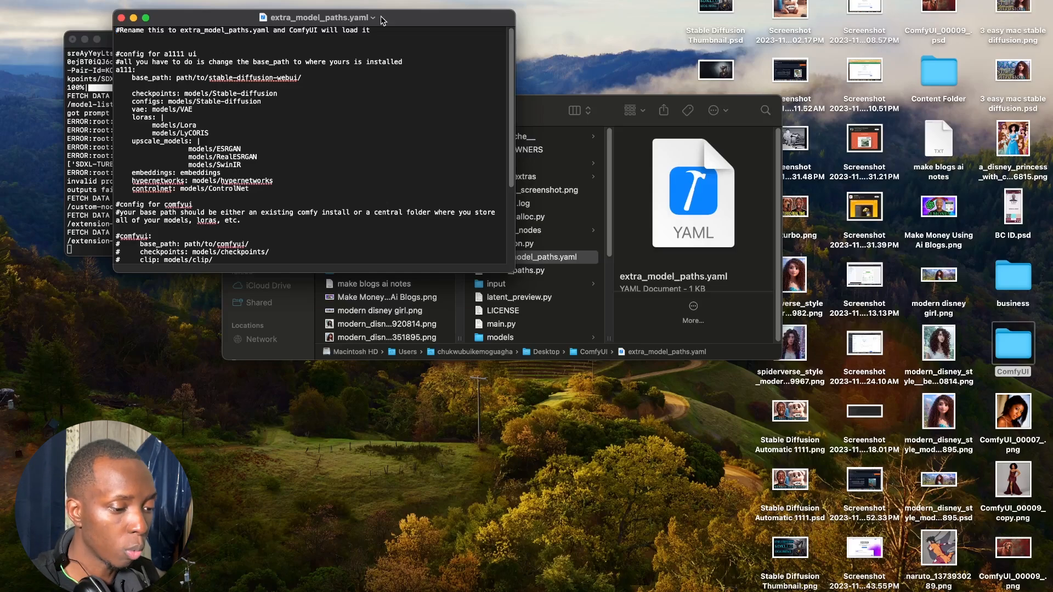
left_click_drag(383, 20, 444, 202)
- Browse in Finder from the home folder to stable-diffusion-webui/models/Stable-diffusion and view the checkpoint files stored there
left_click(500, 121)
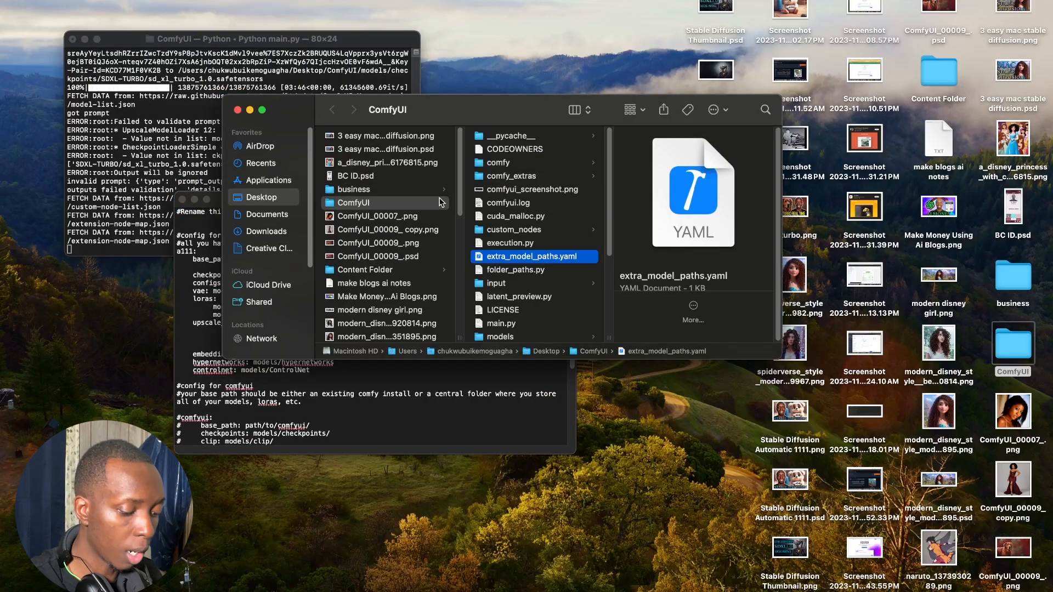
key("super+shift+h")
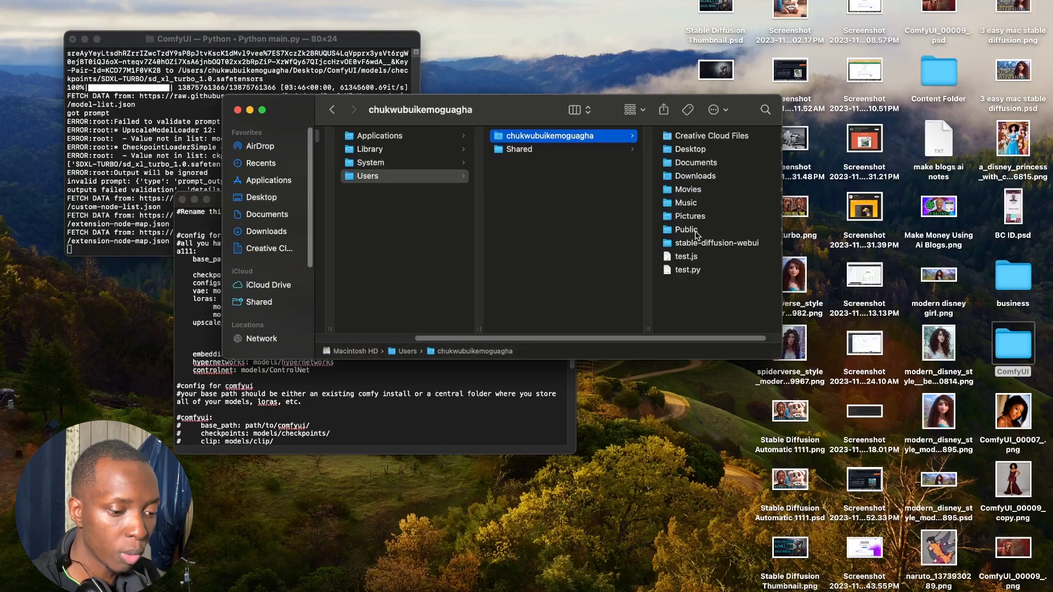
left_click(716, 245)
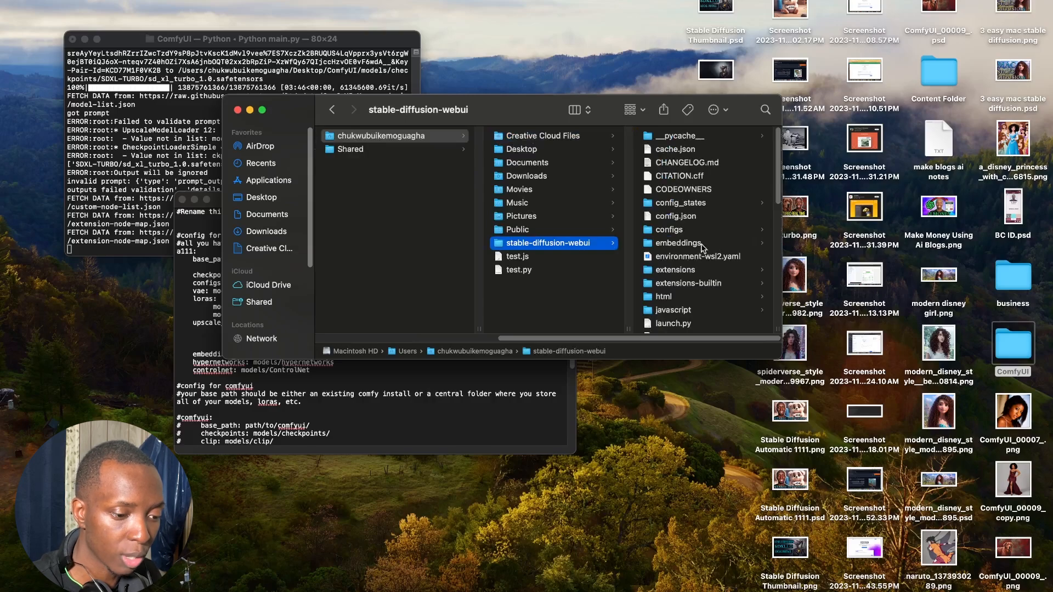
scroll(695, 321, "down", 4)
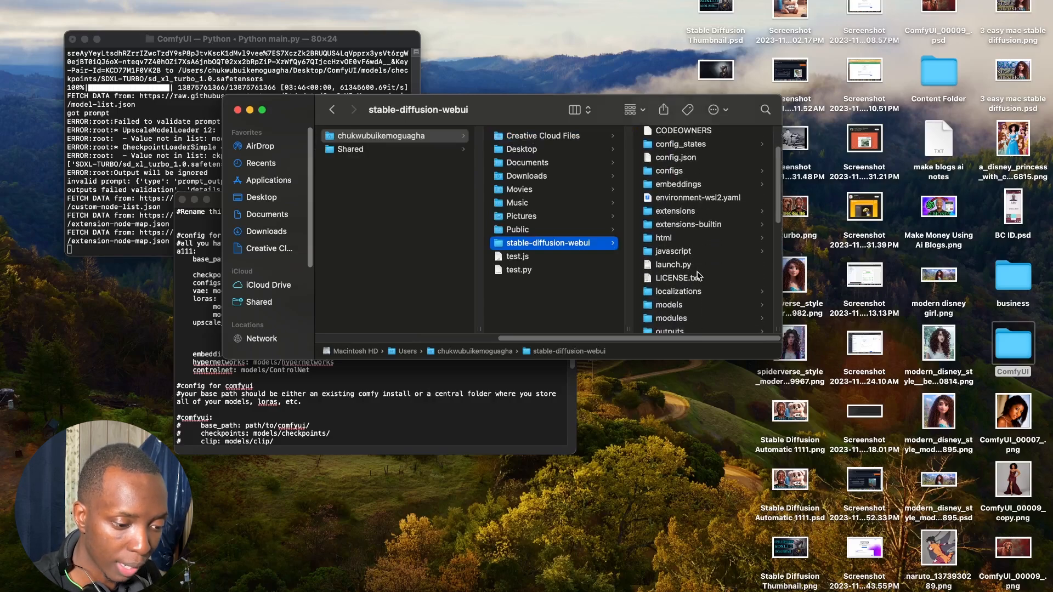
left_click(682, 306)
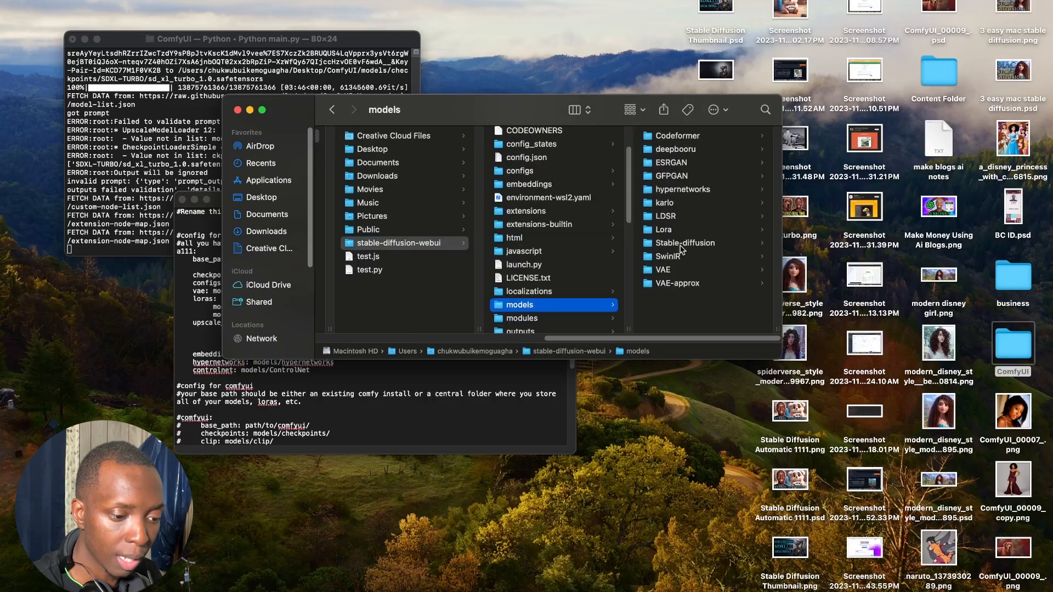
left_click(696, 243)
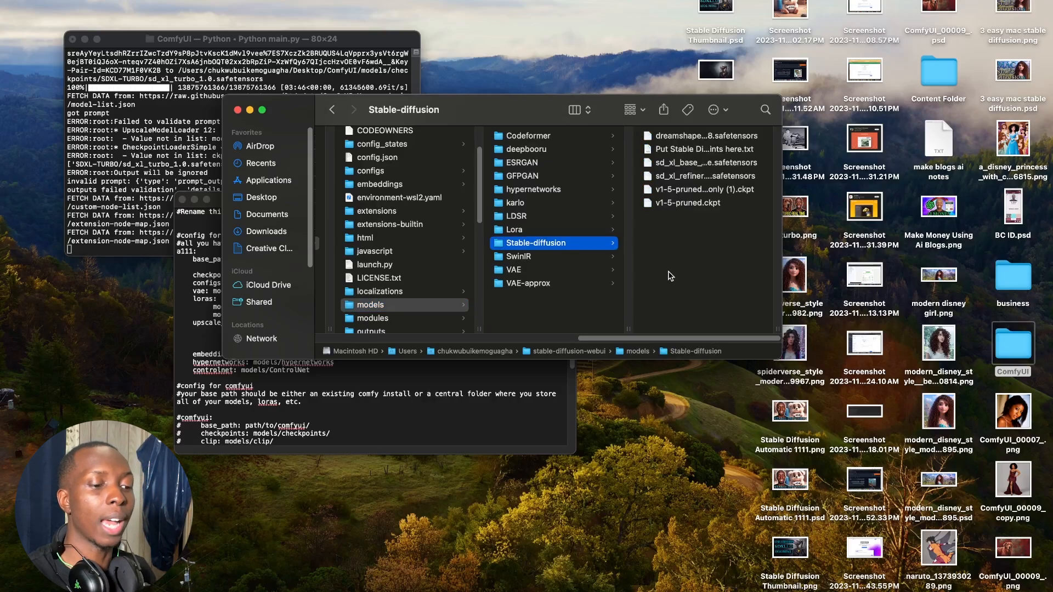
scroll(670, 276, "left", 10)
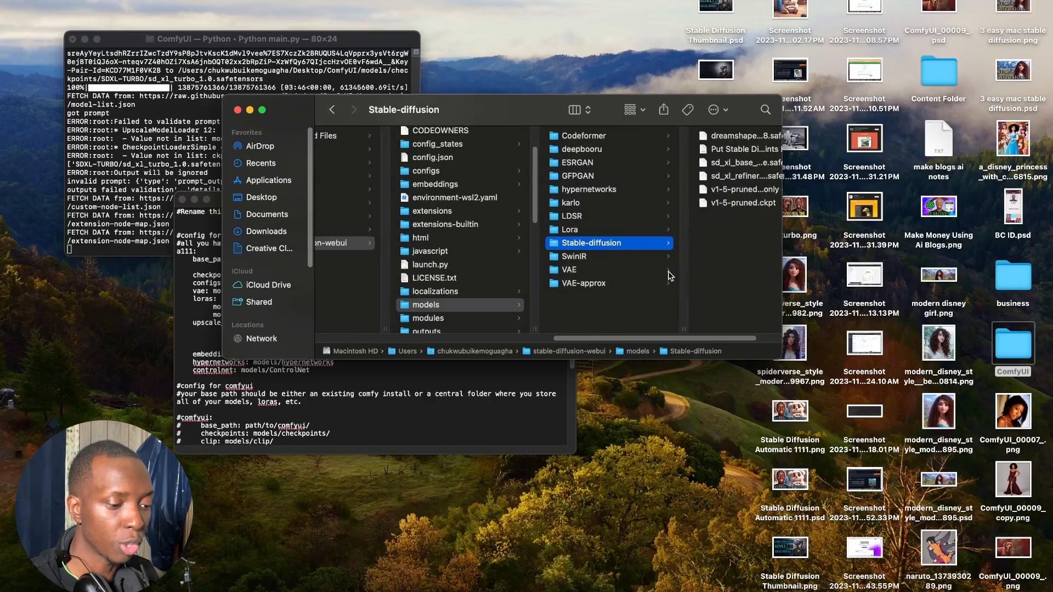
- Copy the stable-diffusion-webui folder's pathname and return to the extra_model_paths.yaml document
left_click(486, 243)
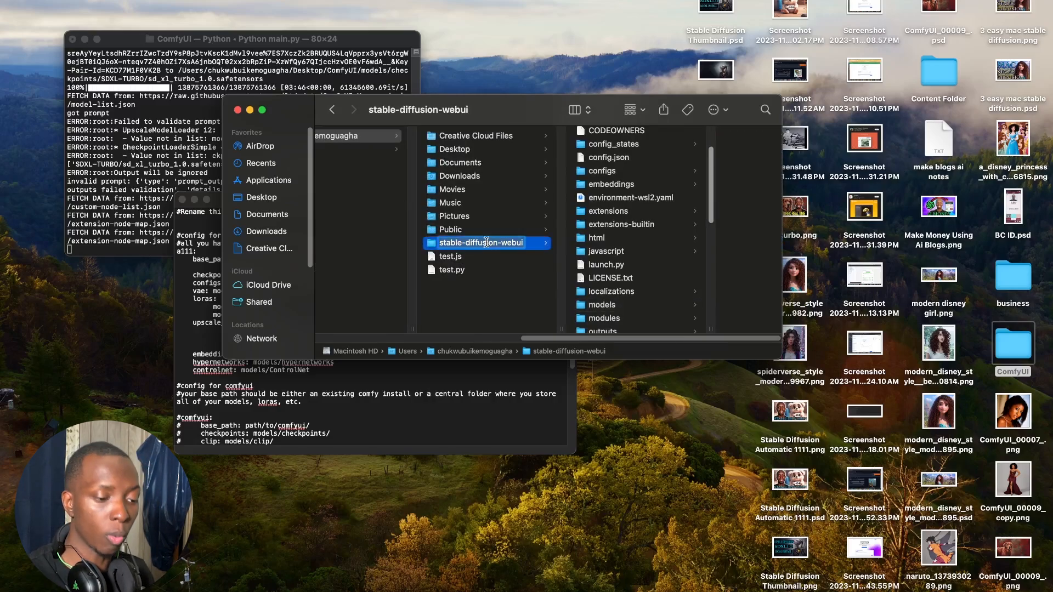
right_click(535, 244)
key("alt")
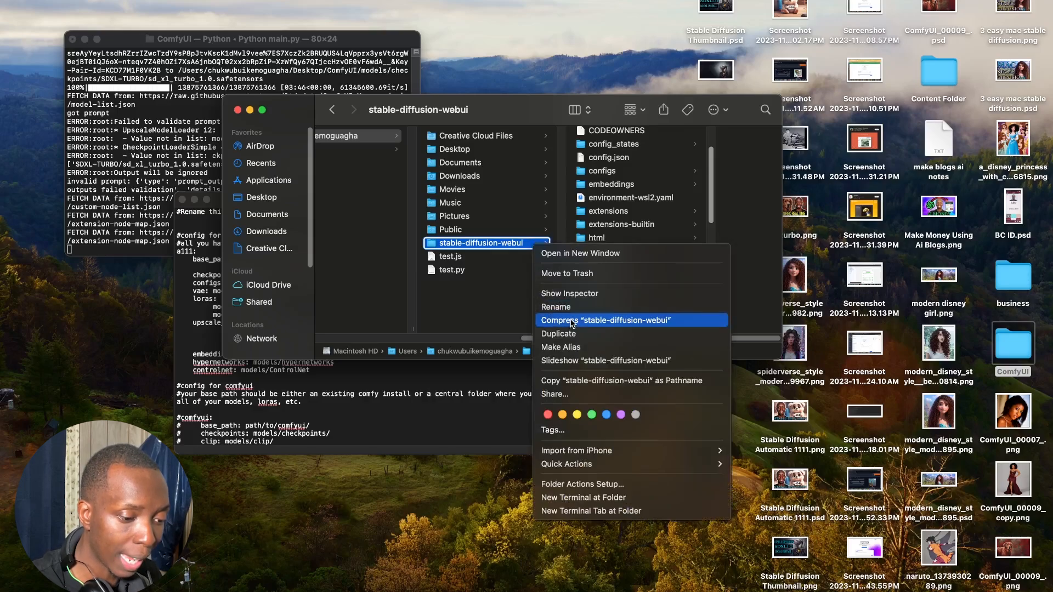
left_click(610, 386)
left_click(502, 406)
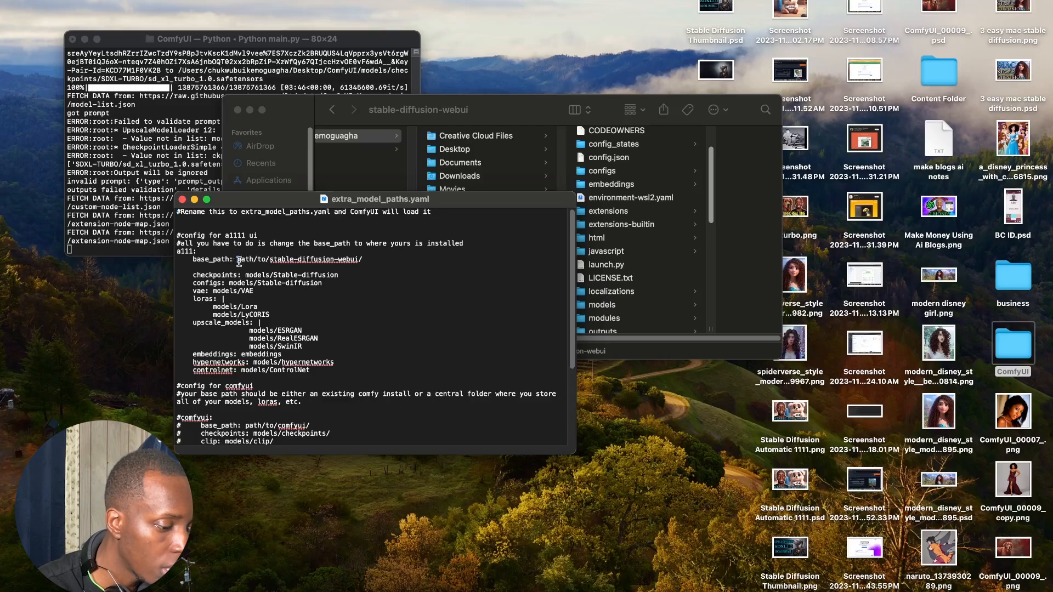
- Replace the a1111 base_path placeholder with the copied stable-diffusion-webui pathname and save extra_model_paths.yaml
left_click_drag(237, 261, 365, 260)
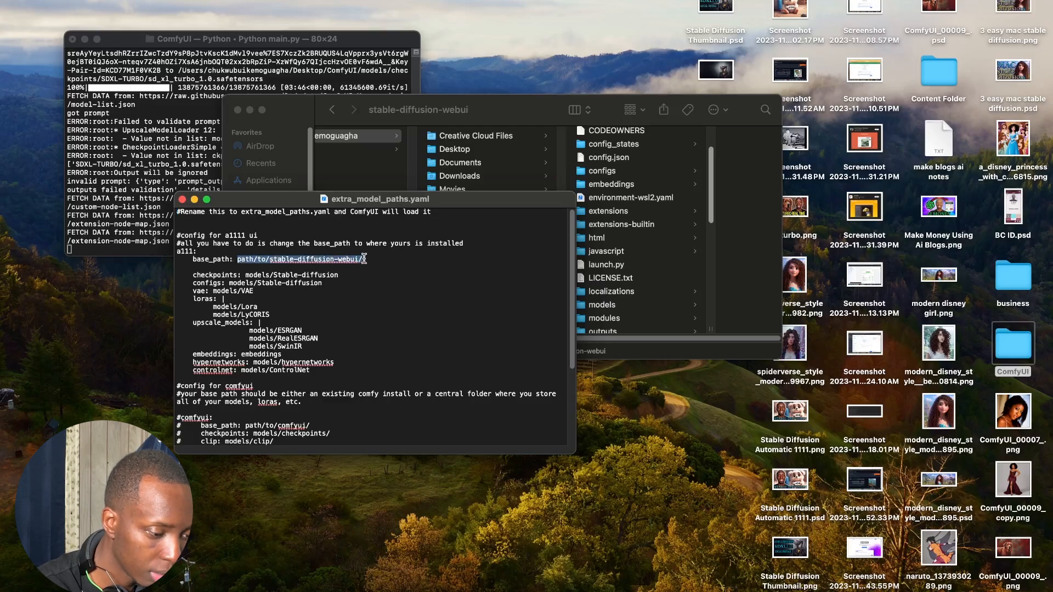
key("BackSpace")
key("super+v")
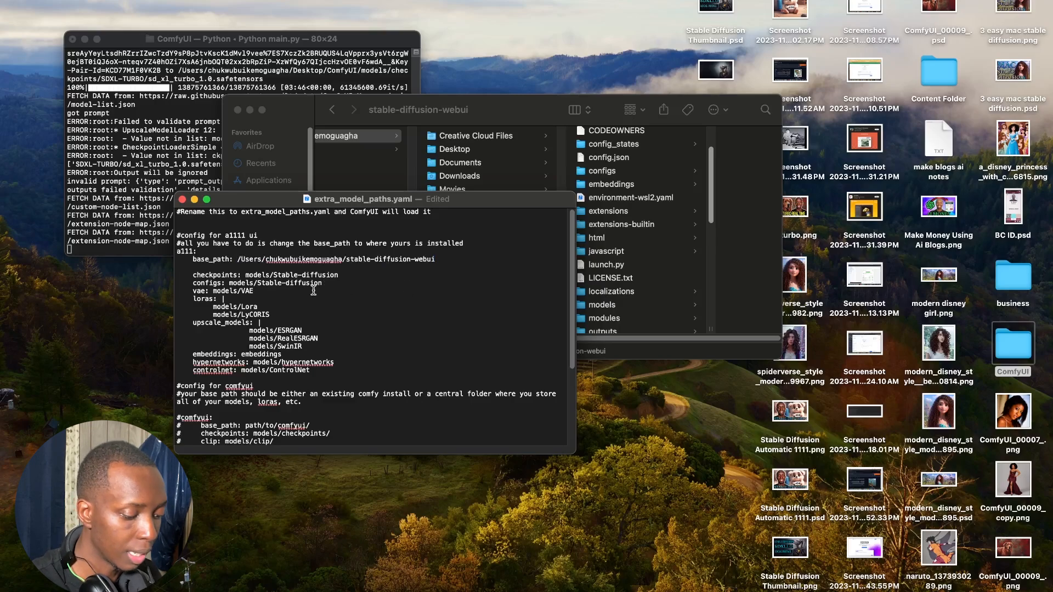
left_click(78, 0)
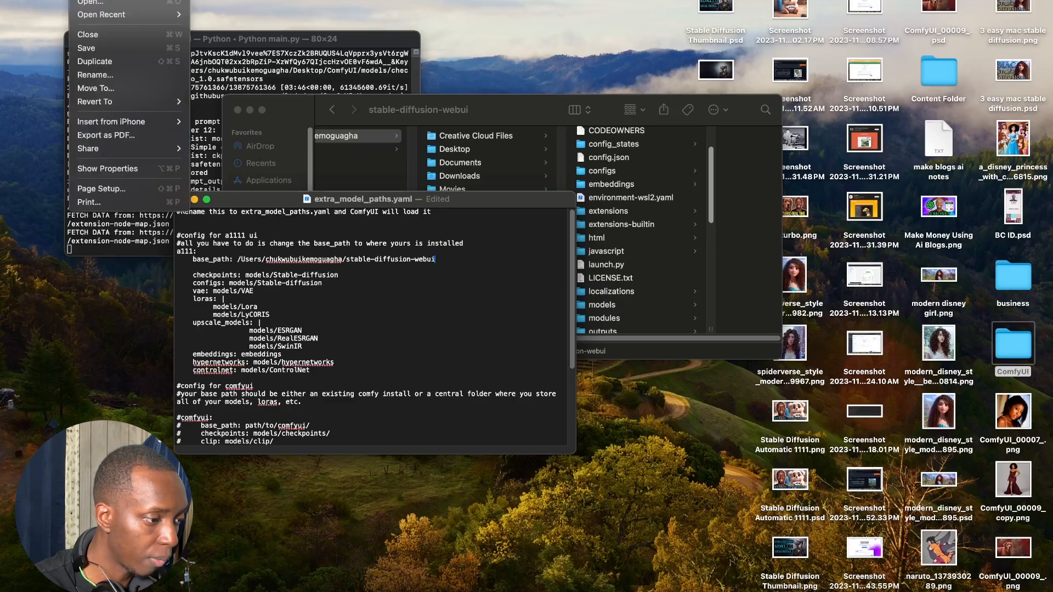
left_click(103, 49)
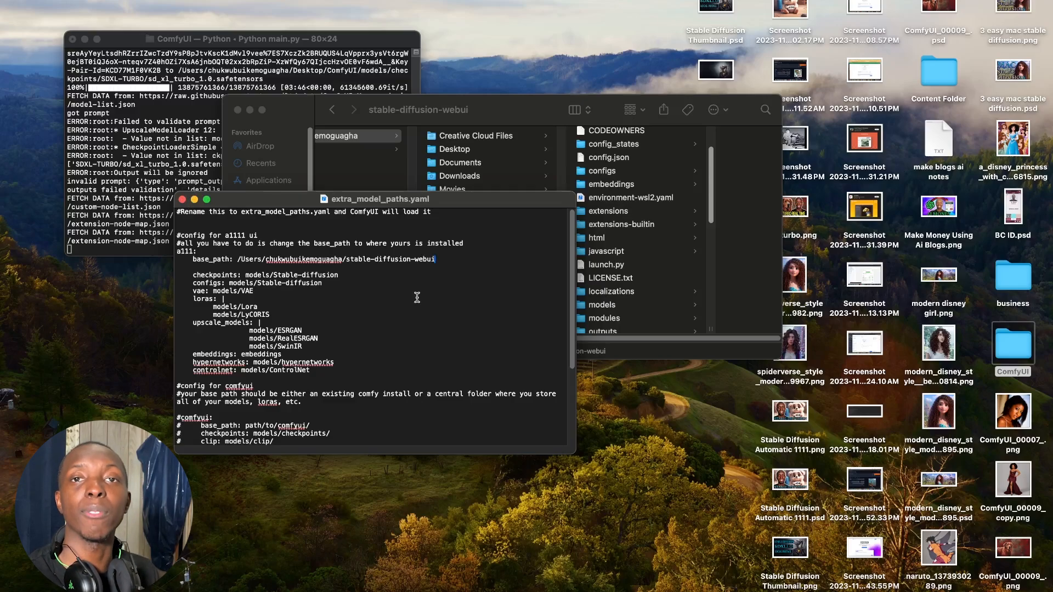
- Close the running ComfyUI Terminal window, terminating its processes, and close the extra_model_paths.yaml and Finder windows
left_click(207, 173)
left_click(73, 40)
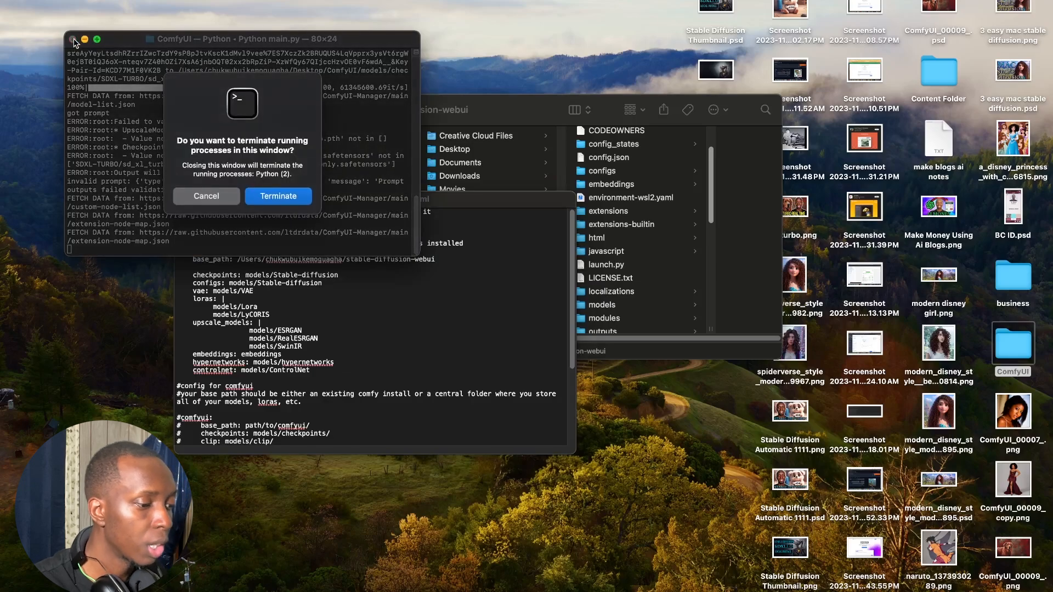
left_click(274, 199)
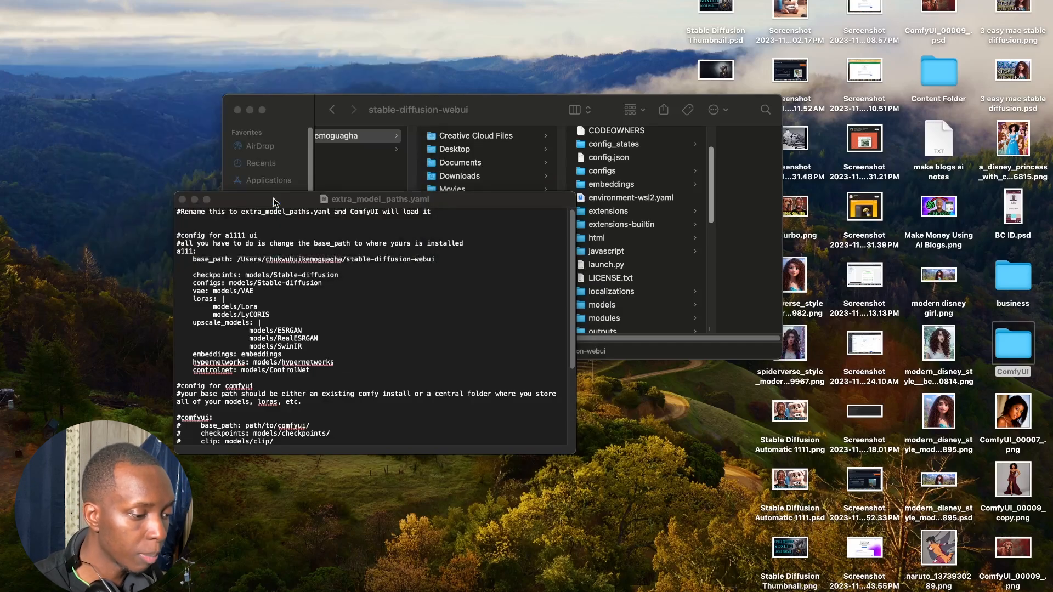
left_click(183, 199)
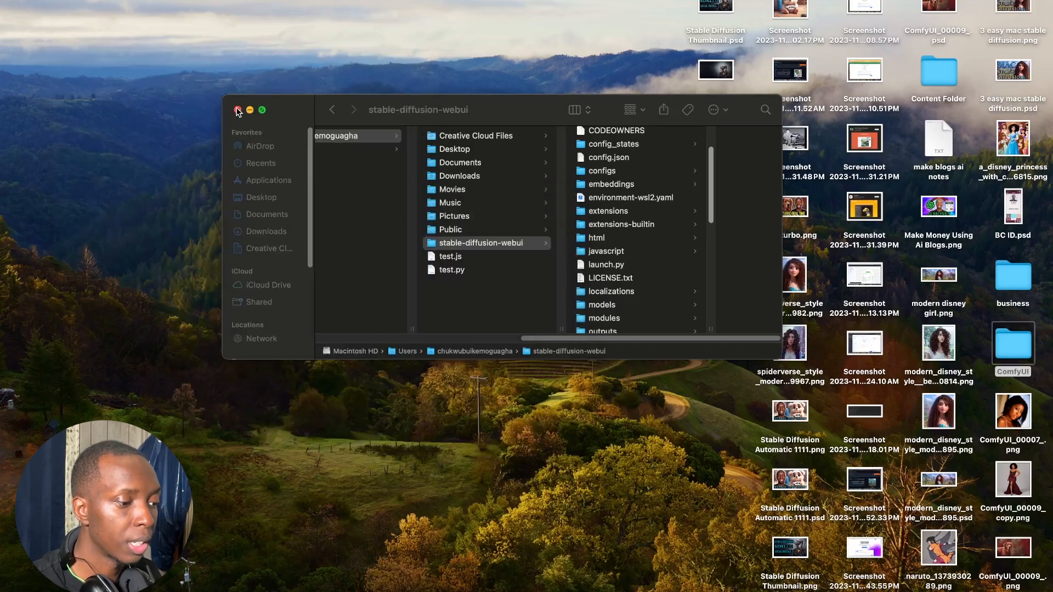
left_click(238, 111)
- In a new Terminal window, change into the desktop's ComfyUI folder and start the server with python3 main.py
left_click(766, 591)
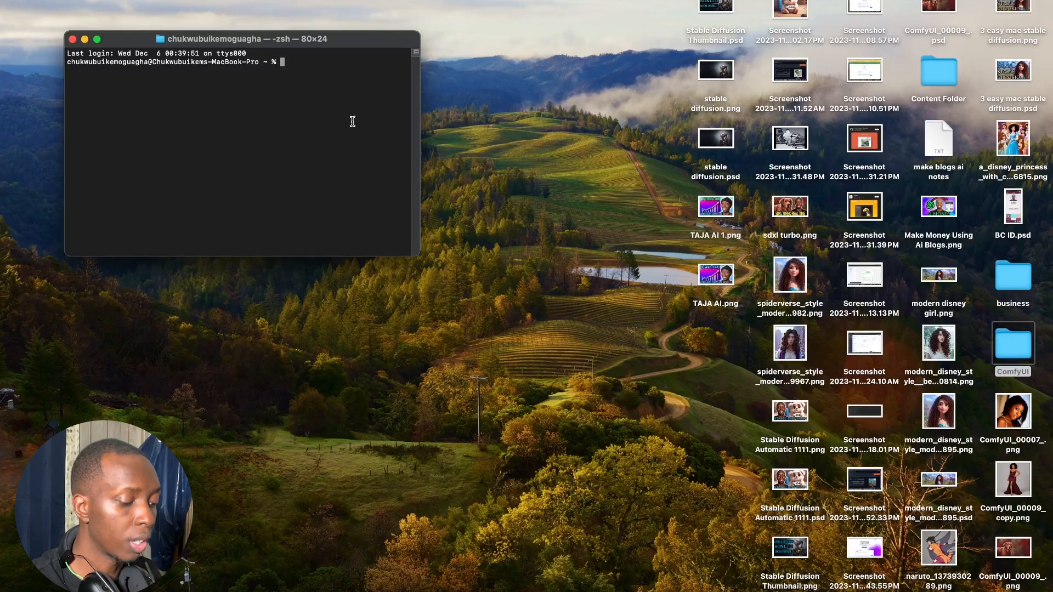
type("cd")
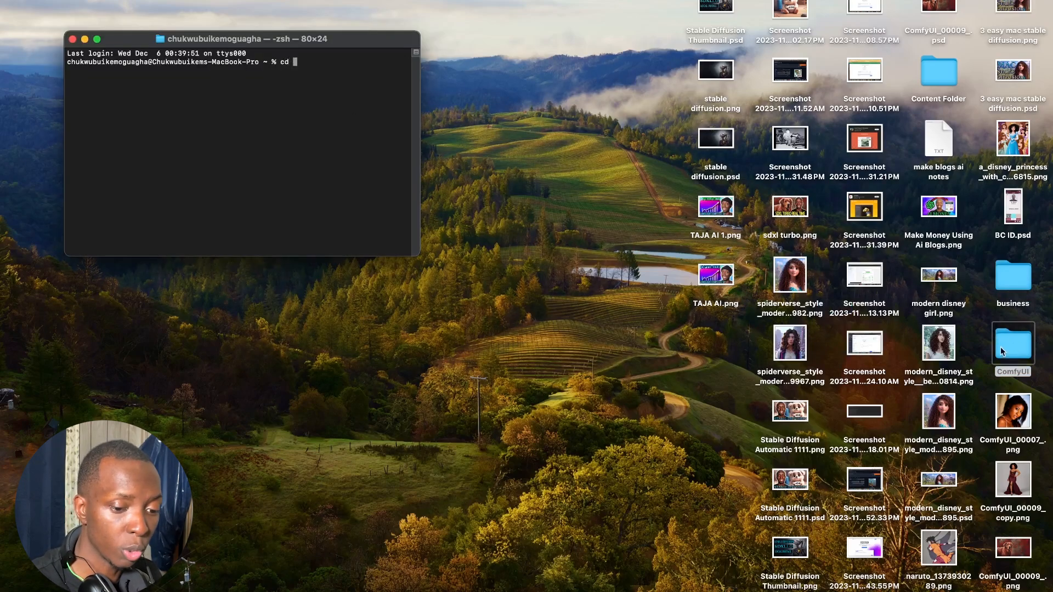
left_click_drag(1013, 346, 312, 132)
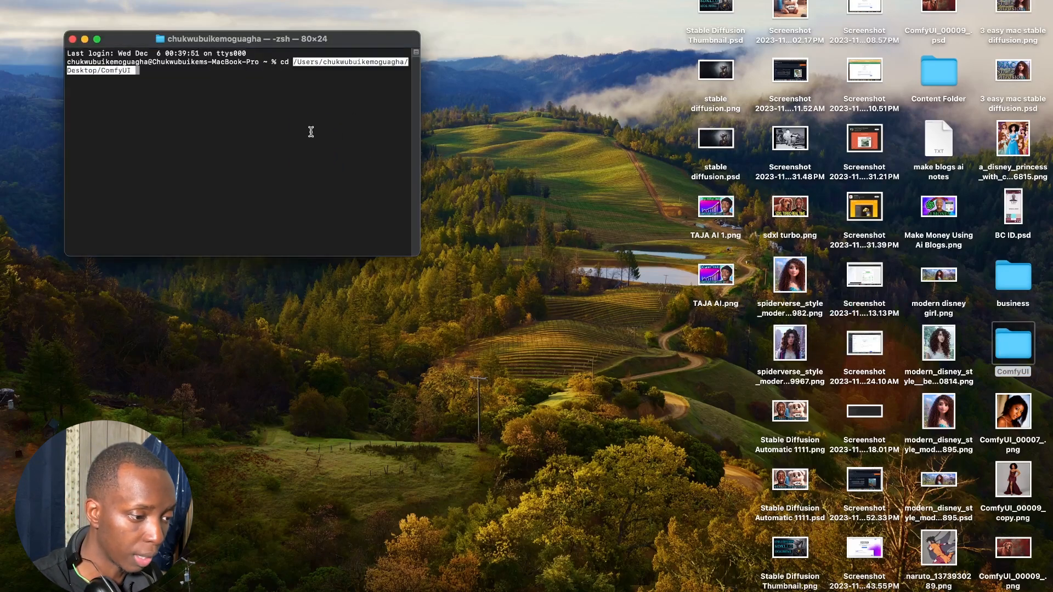
key("Return")
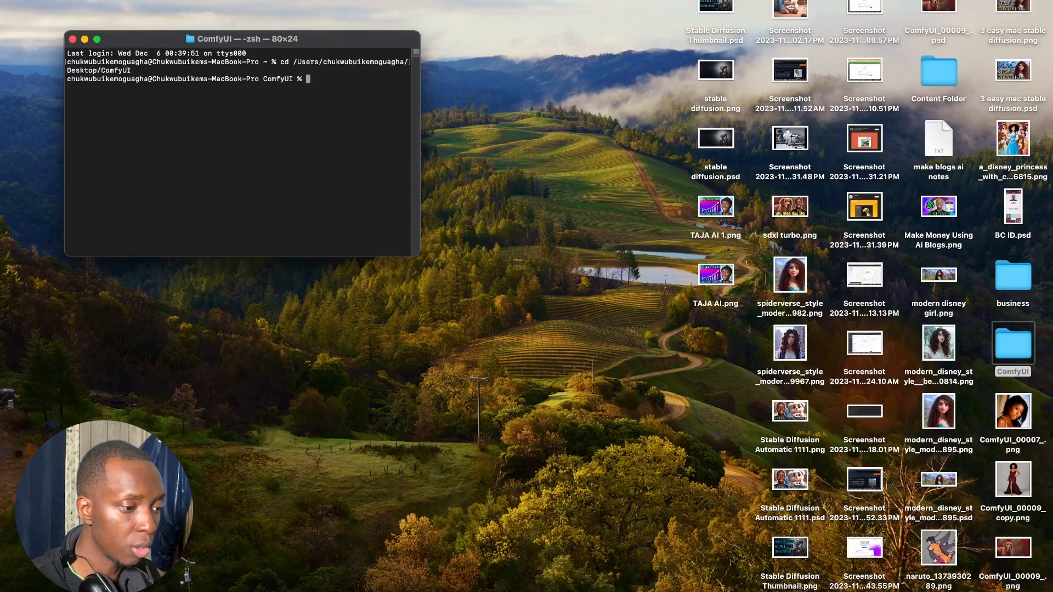
type("p")
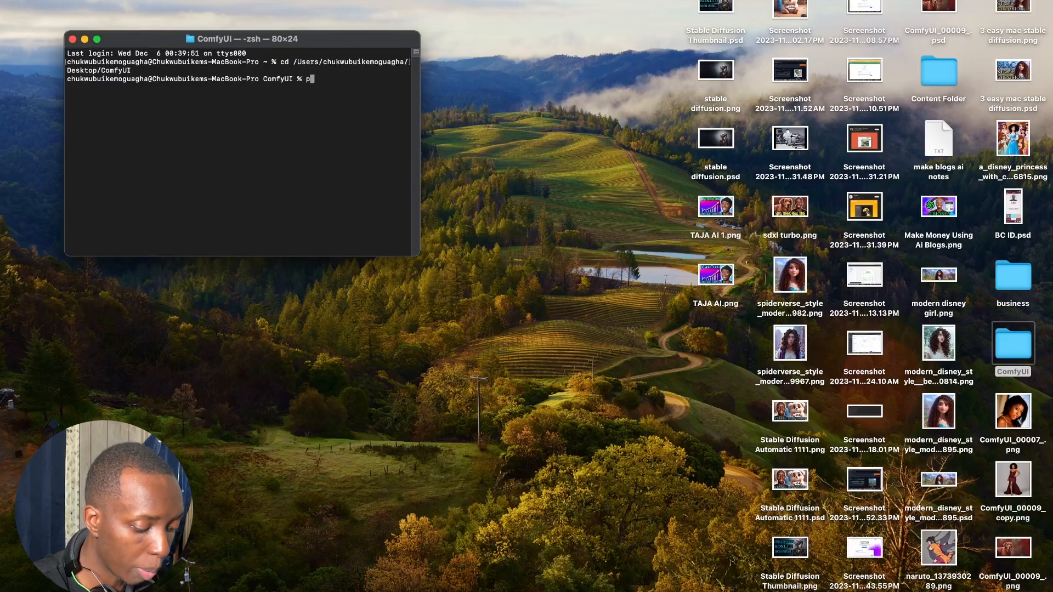
type("ython3 main.py")
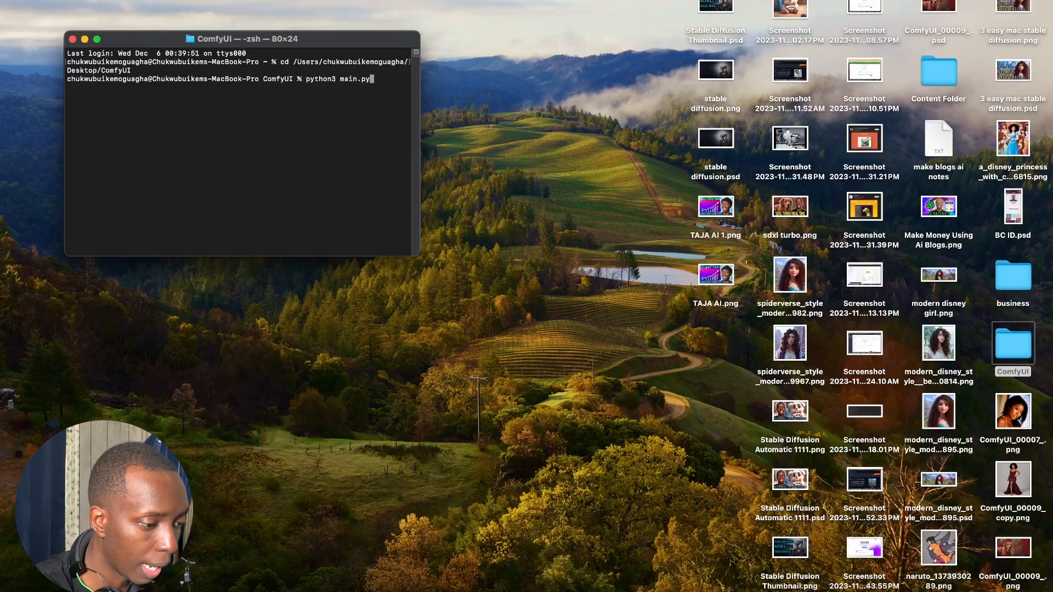
key("Return")
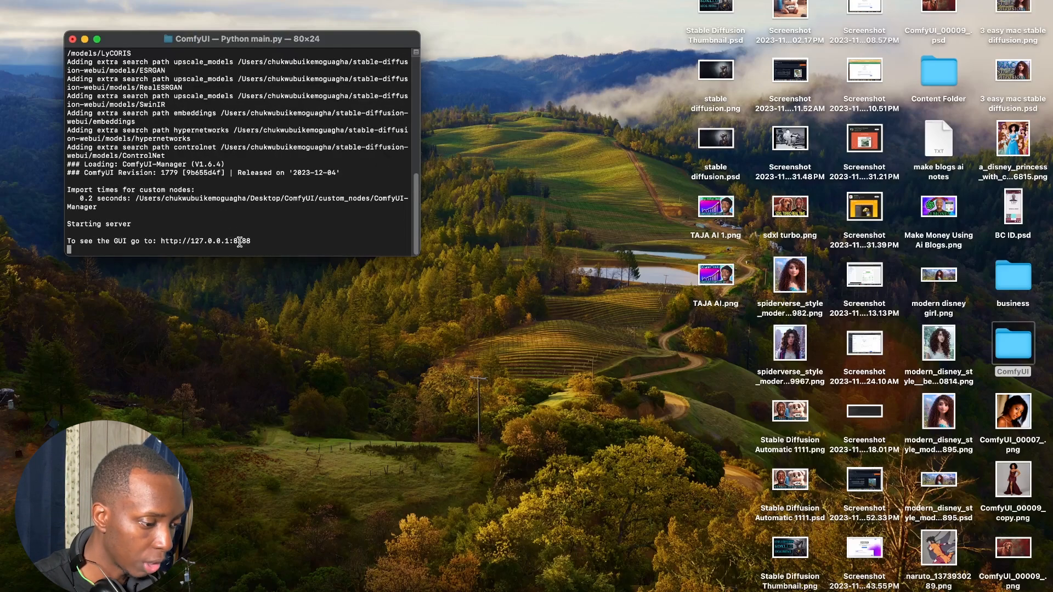
left_click_drag(250, 241, 162, 239)
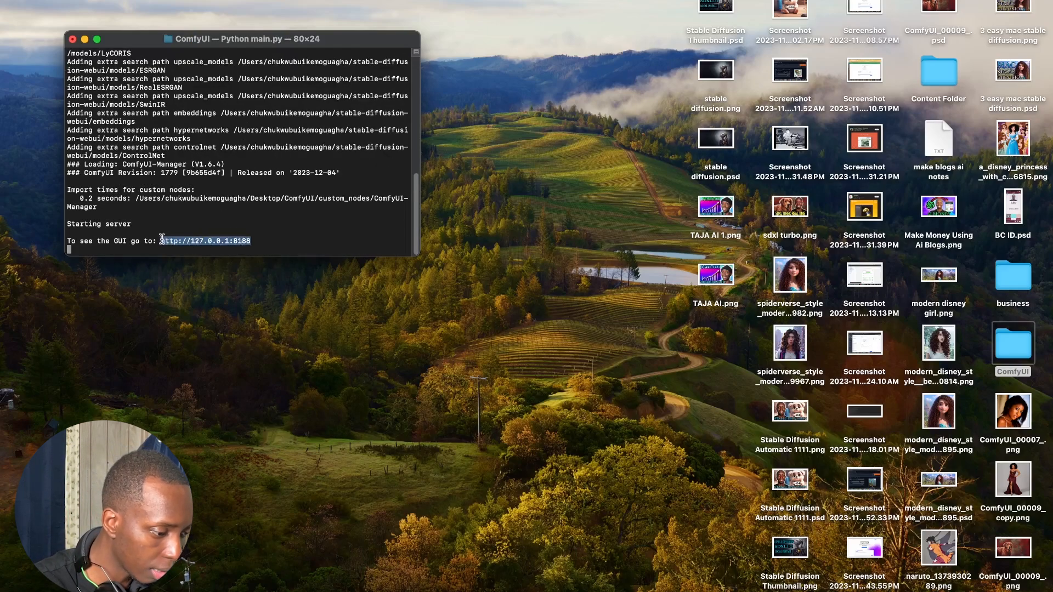
right_click(179, 241)
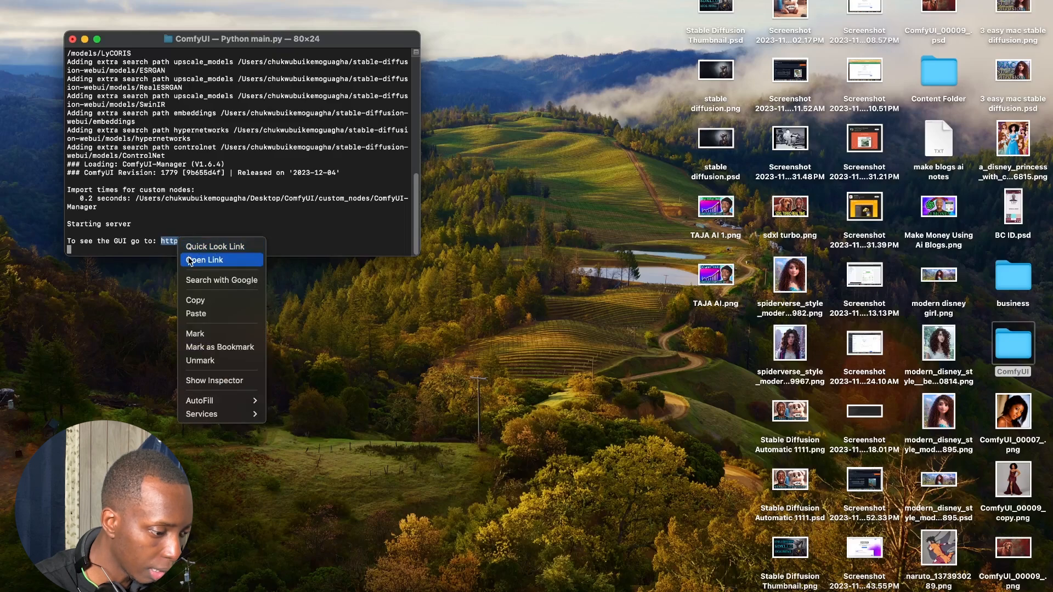
left_click(189, 260)
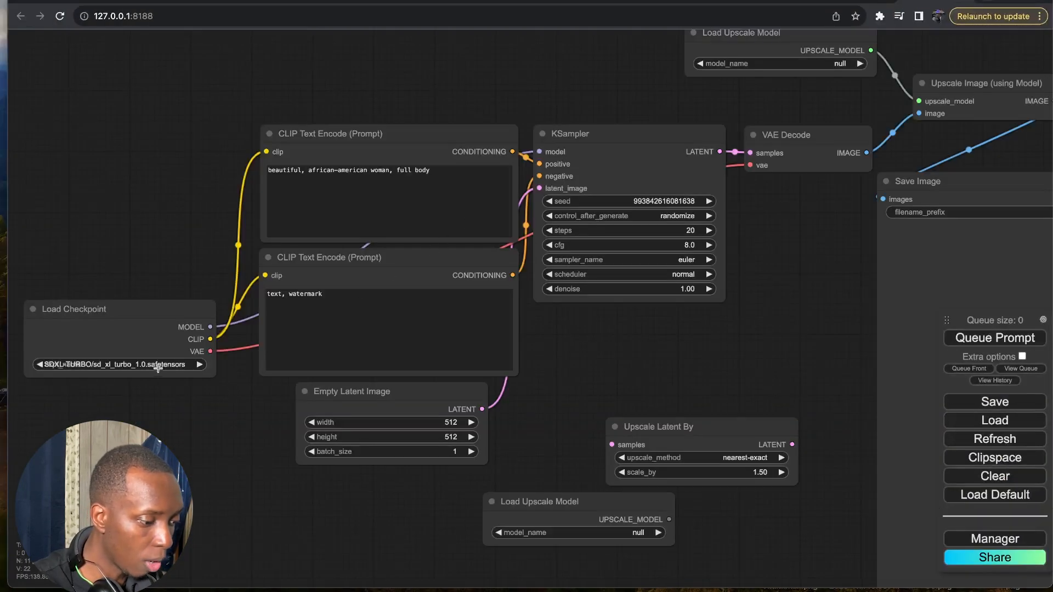
left_click(166, 363)
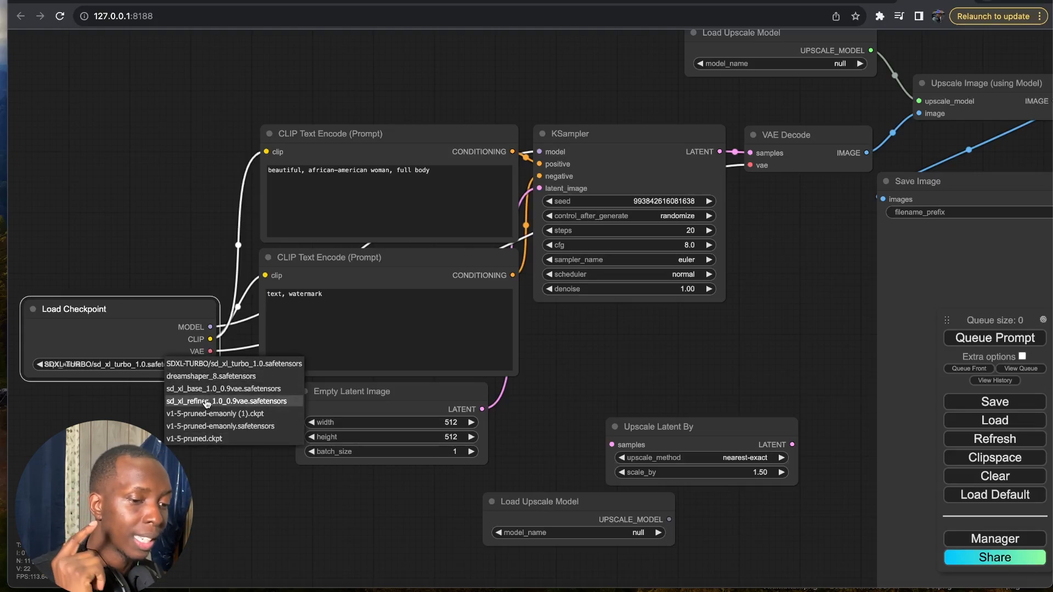
left_click(237, 377)
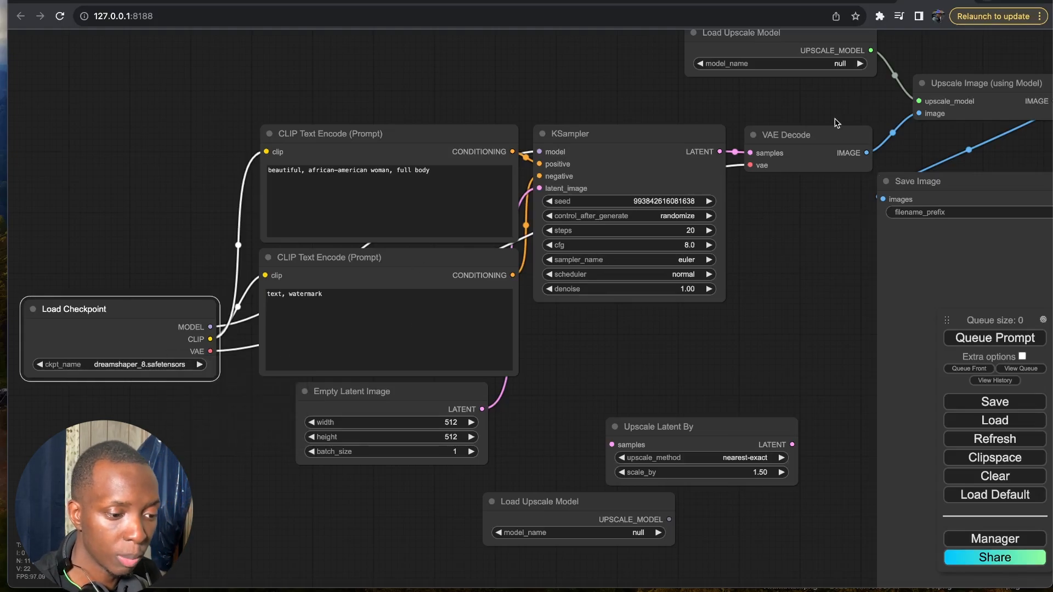
- Delete the Upscale Image (using Model) node and its linked Load Upscale Model node, and connect VAE Decode's IMAGE output to Save Image
scroll(837, 124, "down", 3)
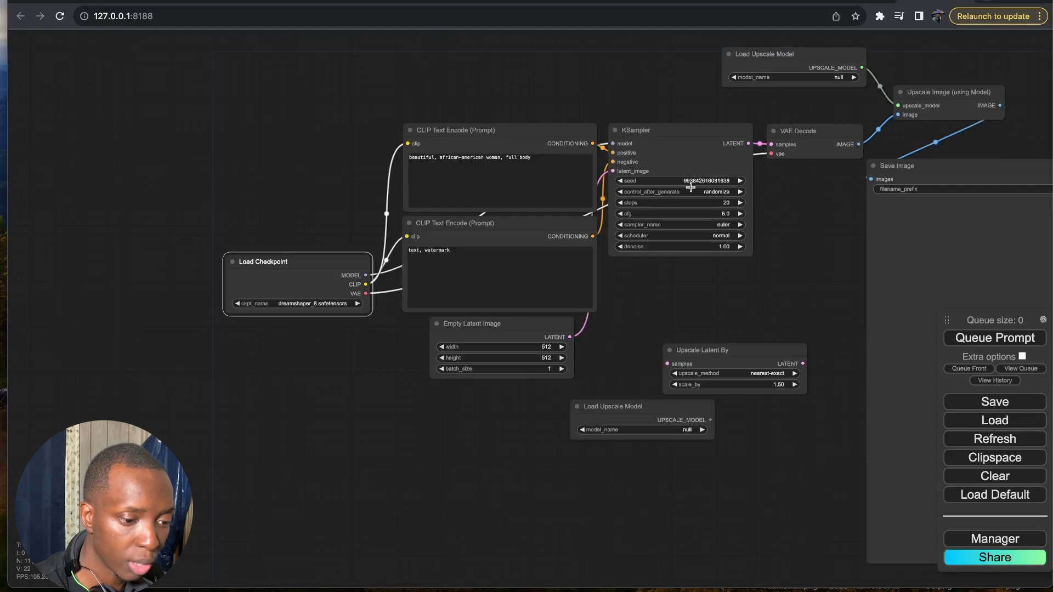
left_click_drag(771, 207, 656, 225)
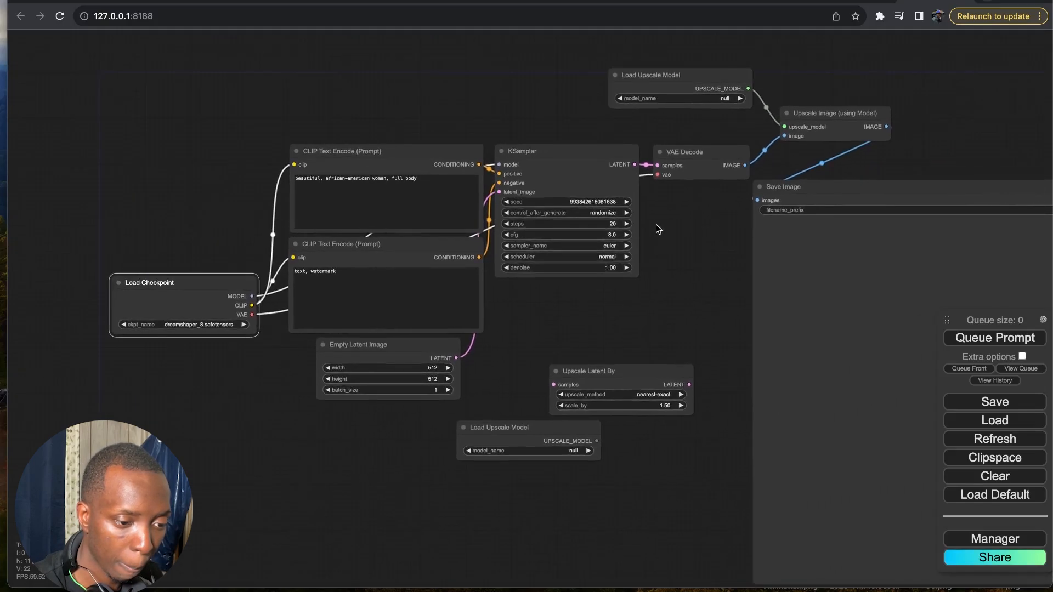
left_click(701, 83)
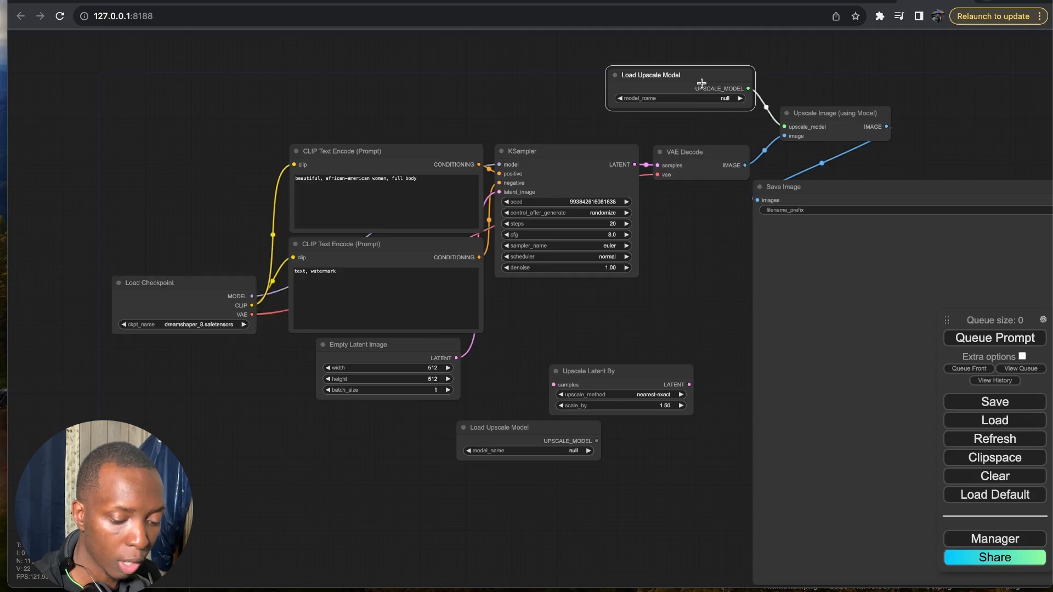
key("Delete")
left_click(845, 121)
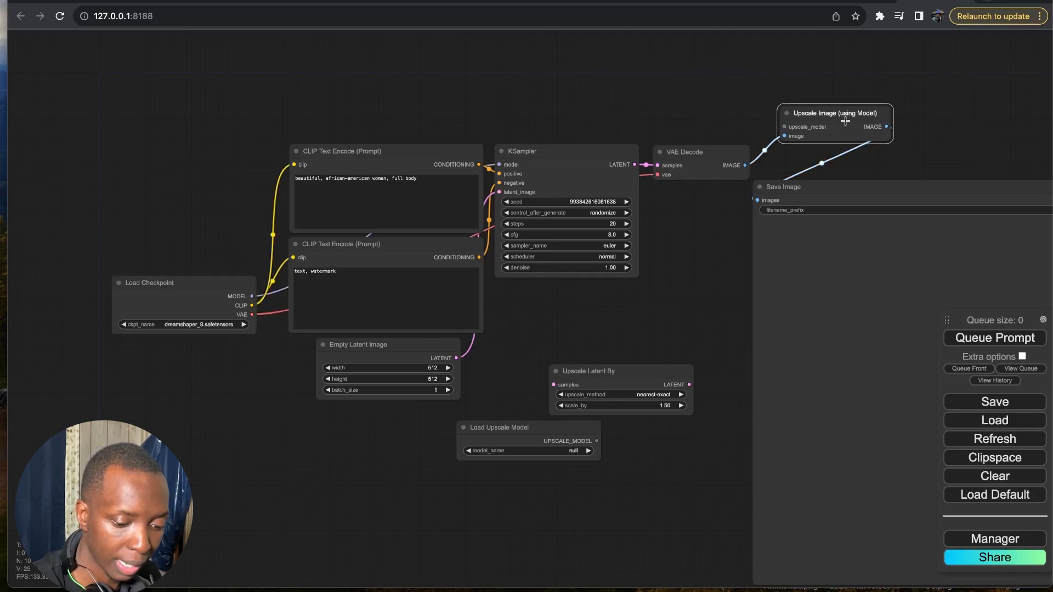
key("Delete")
left_click_drag(879, 201, 886, 135)
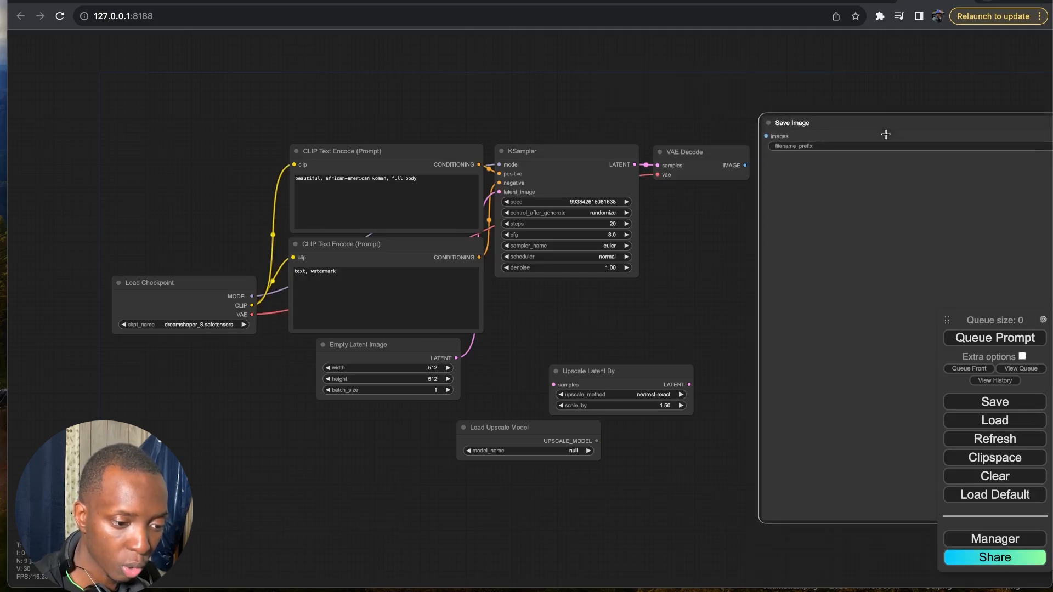
left_click_drag(746, 166, 766, 136)
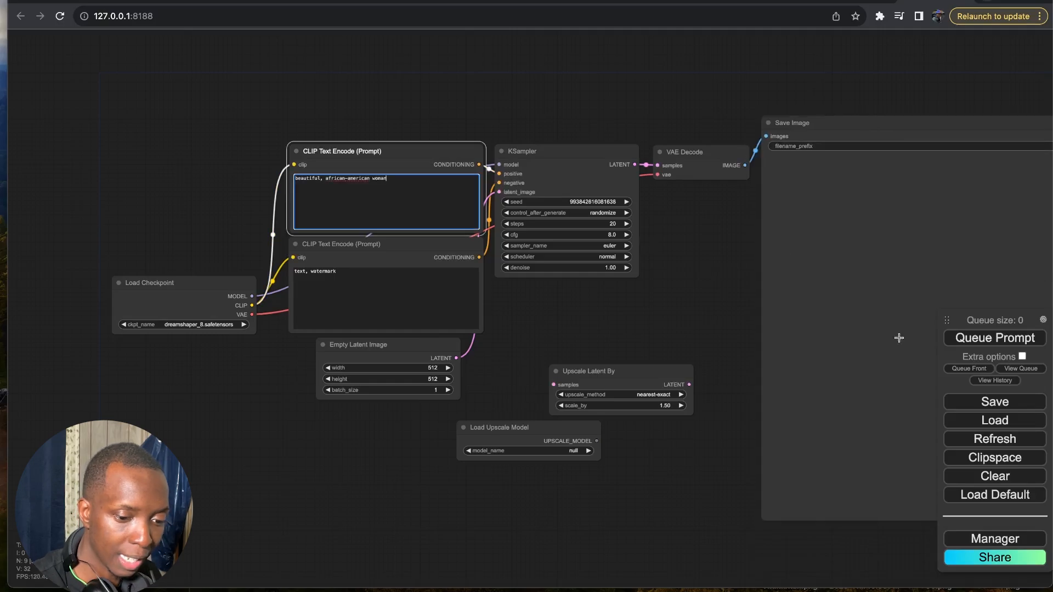
- Queue the prompt, follow the generation progress in Terminal, and return to the workflow to view the image in Save Image
left_click(1004, 338)
left_click_drag(724, 266, 545, 246)
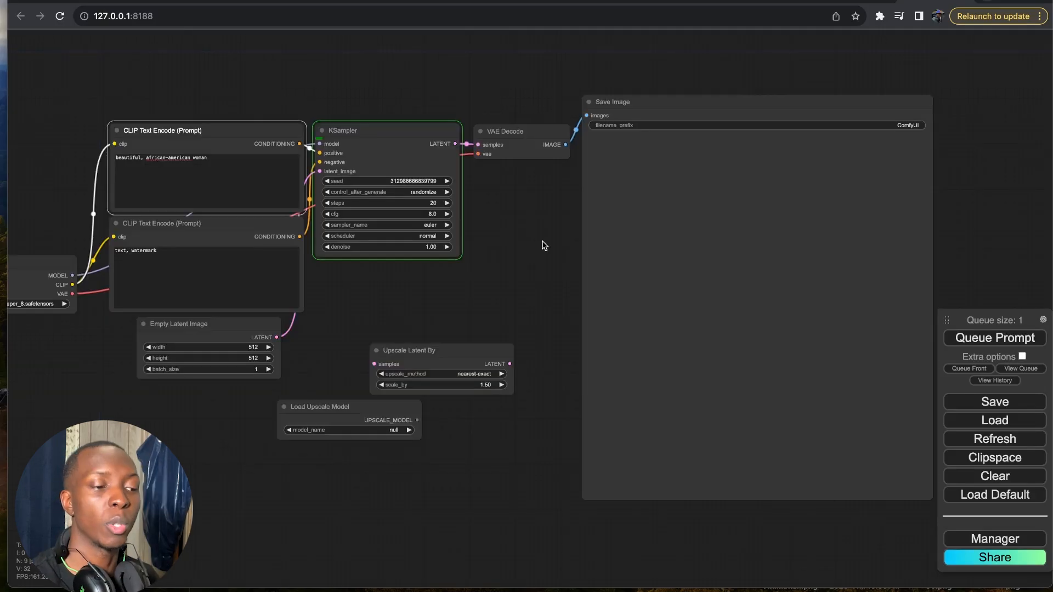
key("ctrl+Right")
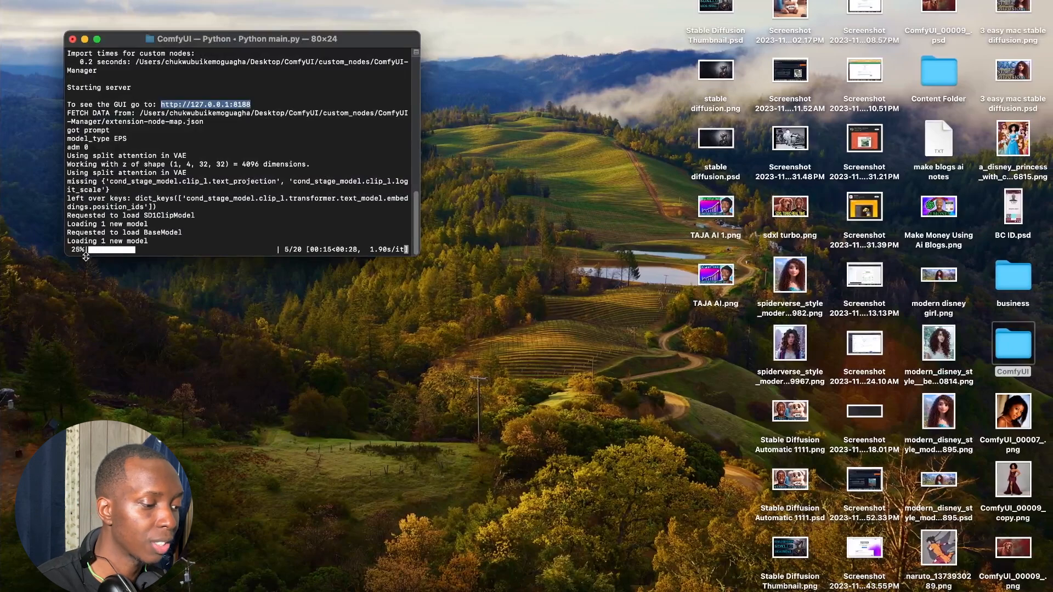
key("ctrl+Left")
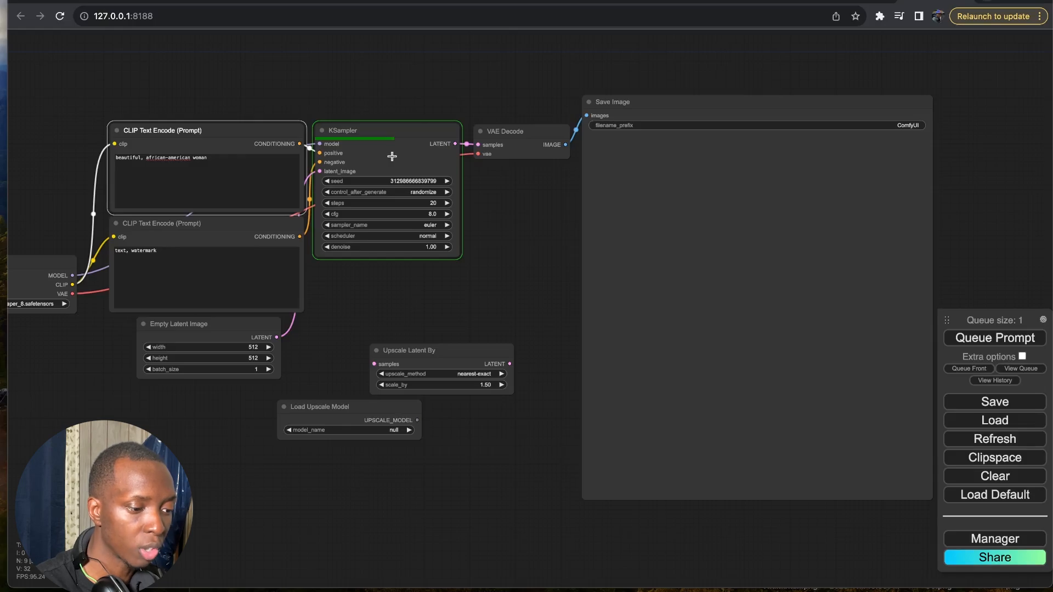
key("ctrl+Right")
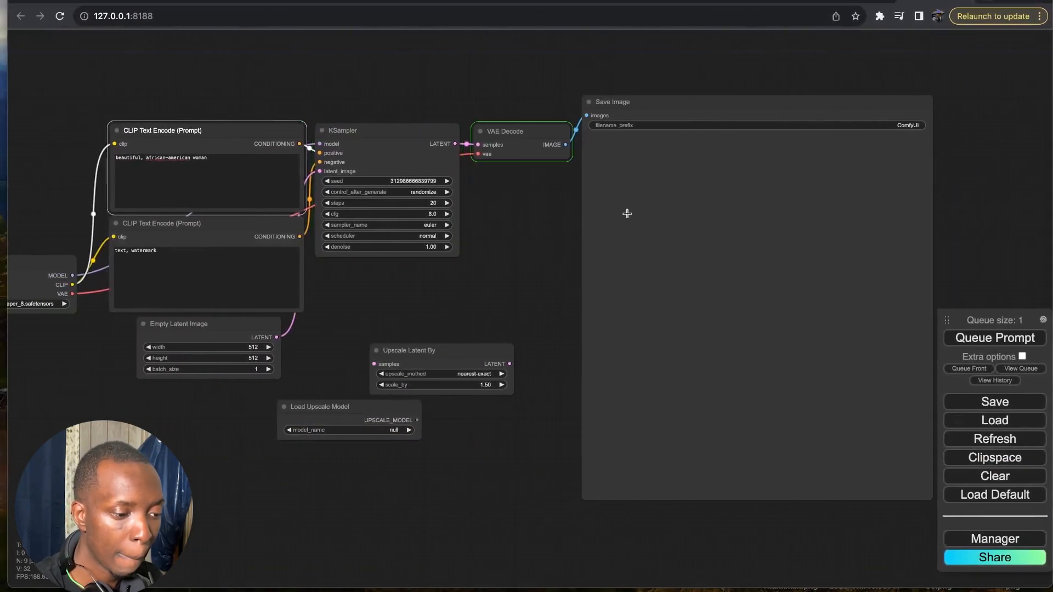
key("ctrl+Right")
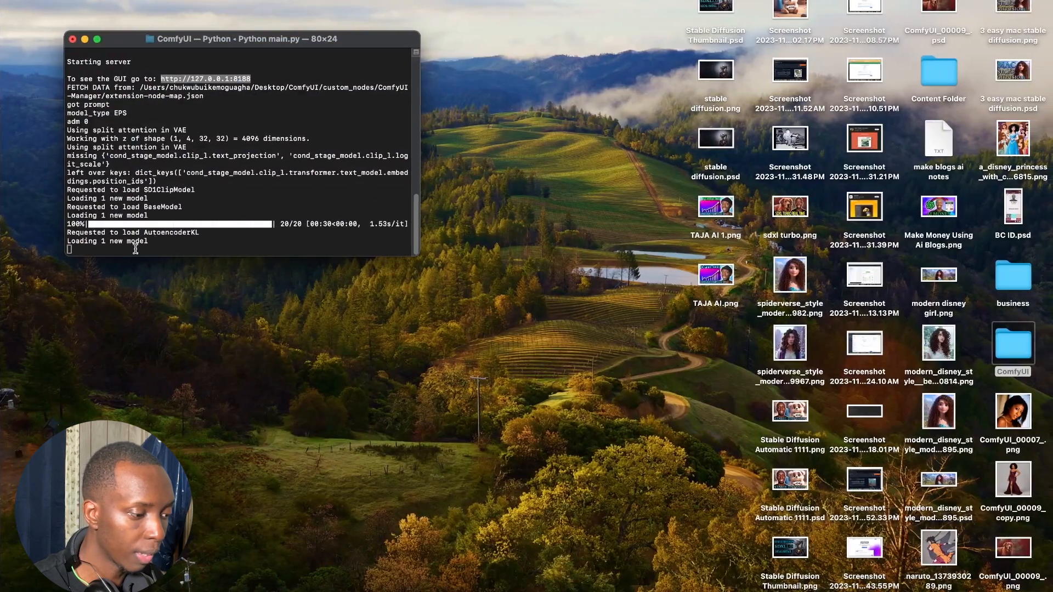
key("ctrl+Left")
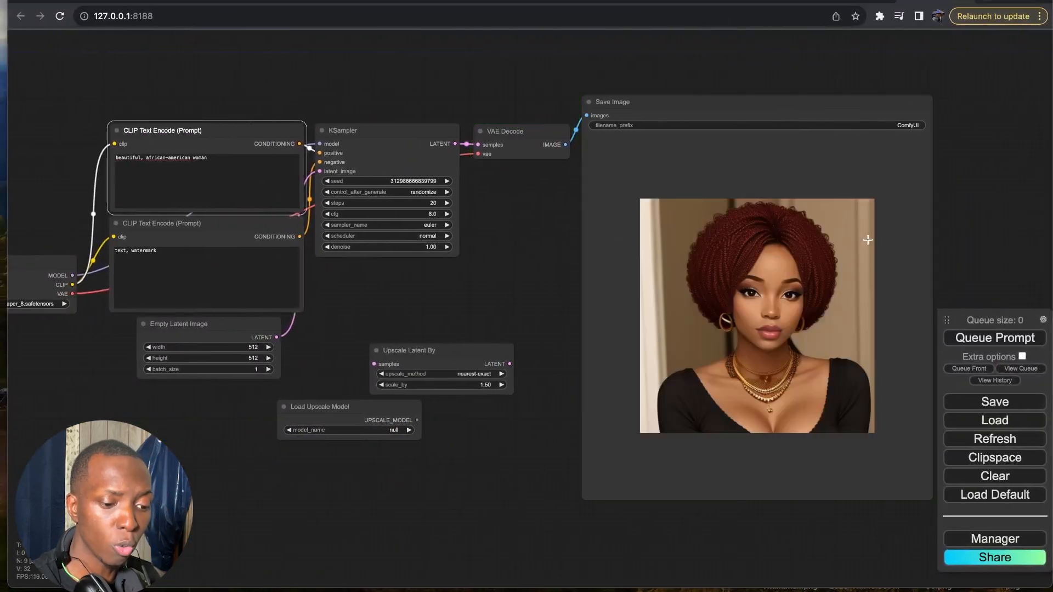
left_click_drag(976, 242, 946, 197)
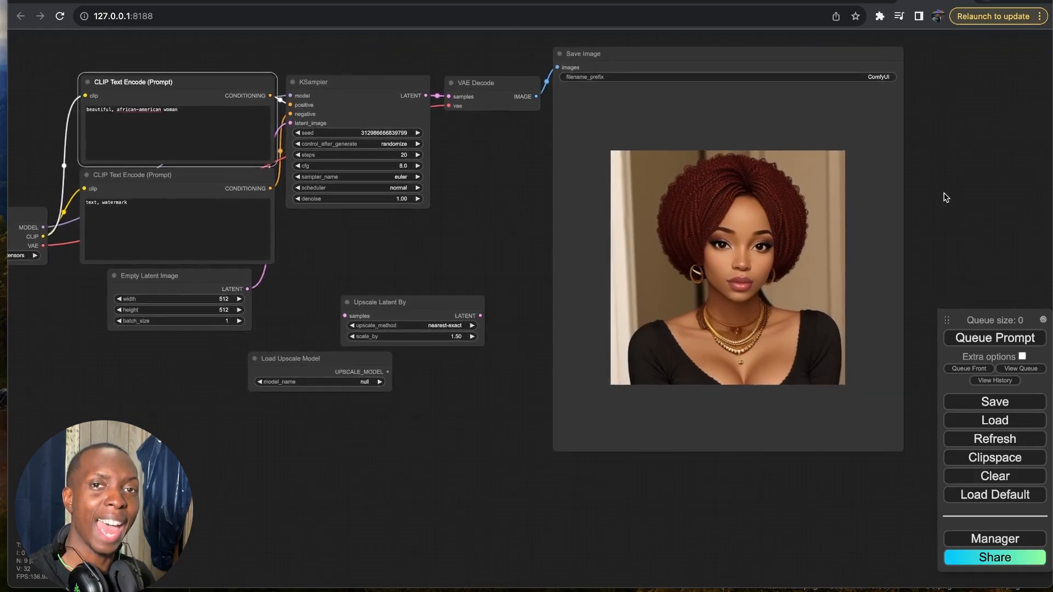
left_click_drag(946, 198, 944, 196)
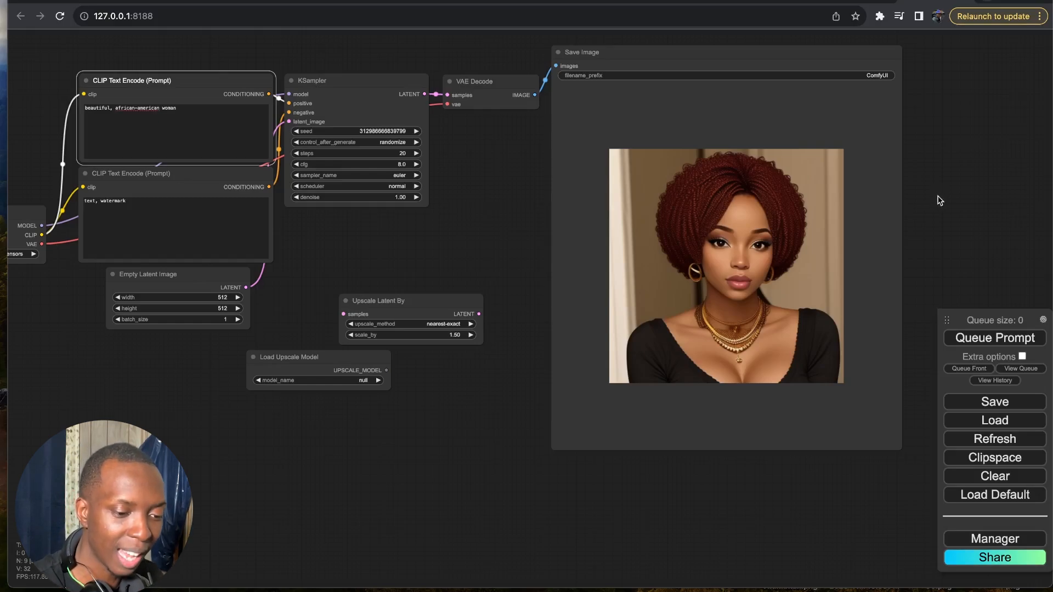
left_click_drag(948, 202, 934, 220)
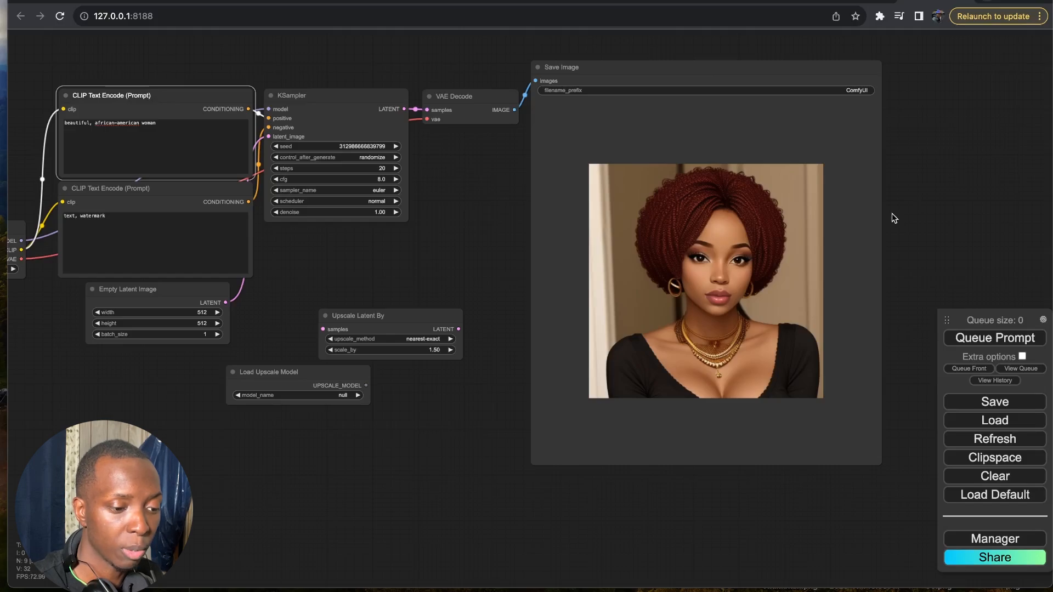
left_click_drag(894, 217, 964, 223)
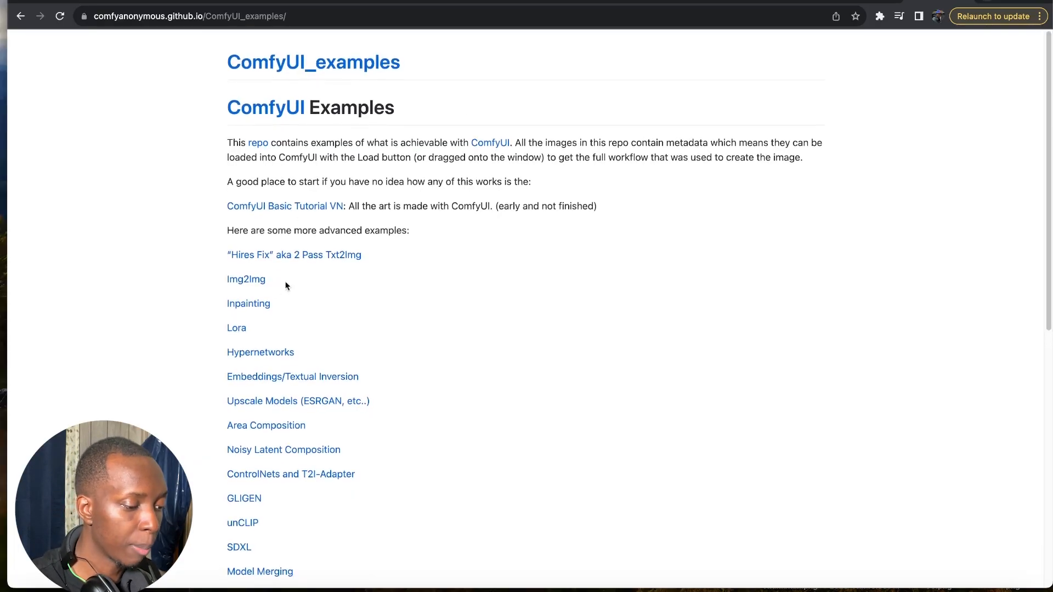
- View the Img2Img and Hypernetworks pages of the ComfyUI examples and return to the Google results for ComfyUI examples
left_click(255, 280)
scroll(436, 258, "down", 2)
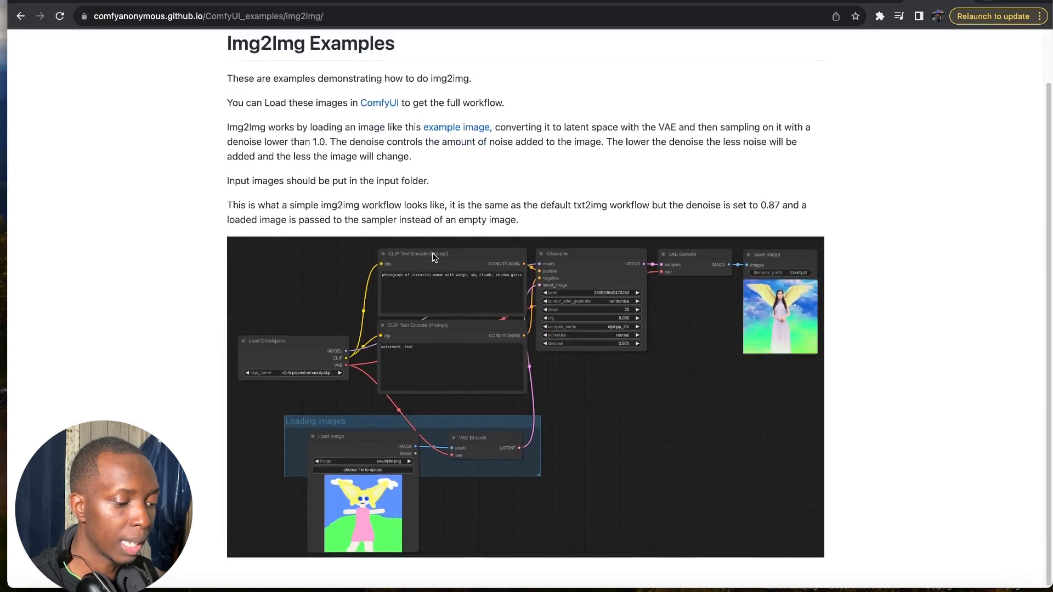
left_click(21, 16)
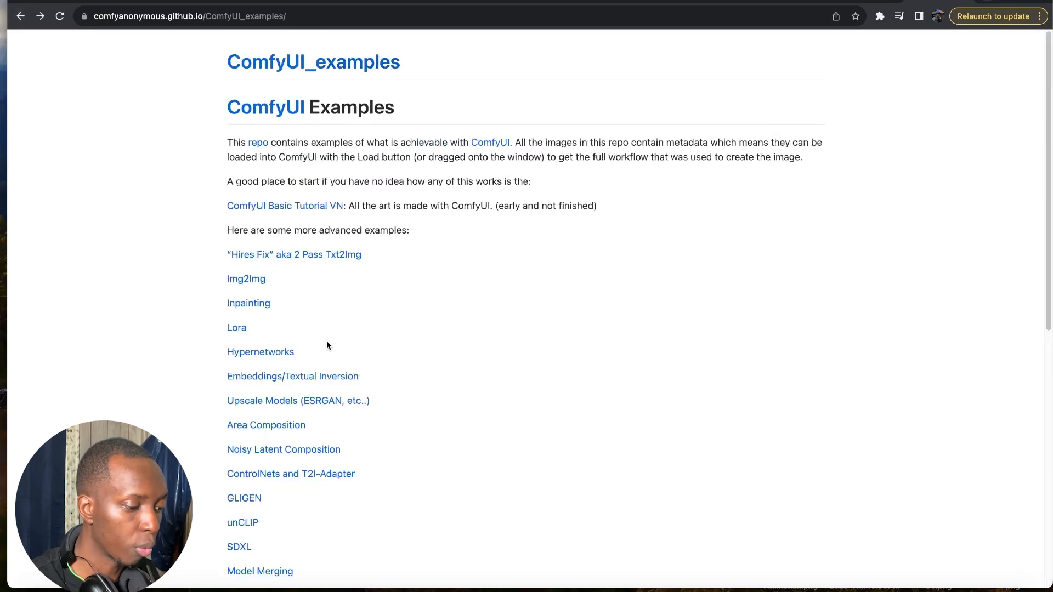
left_click(267, 352)
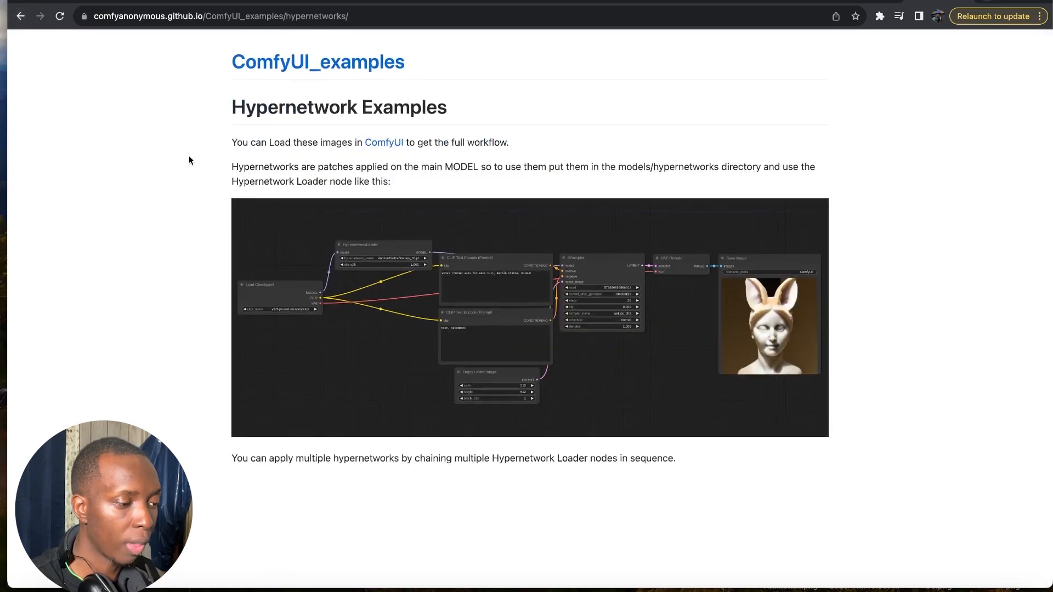
left_click(21, 16)
left_click(21, 17)
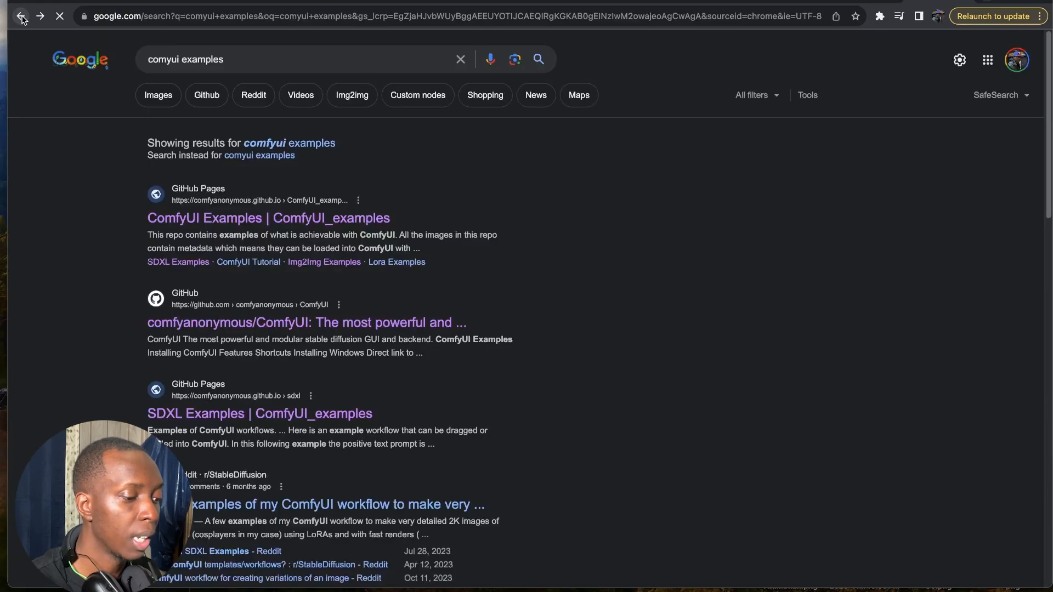
- Skim the comfyanonymous/ComfyUI GitHub README and the Reddit post with examples of a ComfyUI workflow, returning to the search results
left_click(362, 325)
scroll(465, 324, "down", 5)
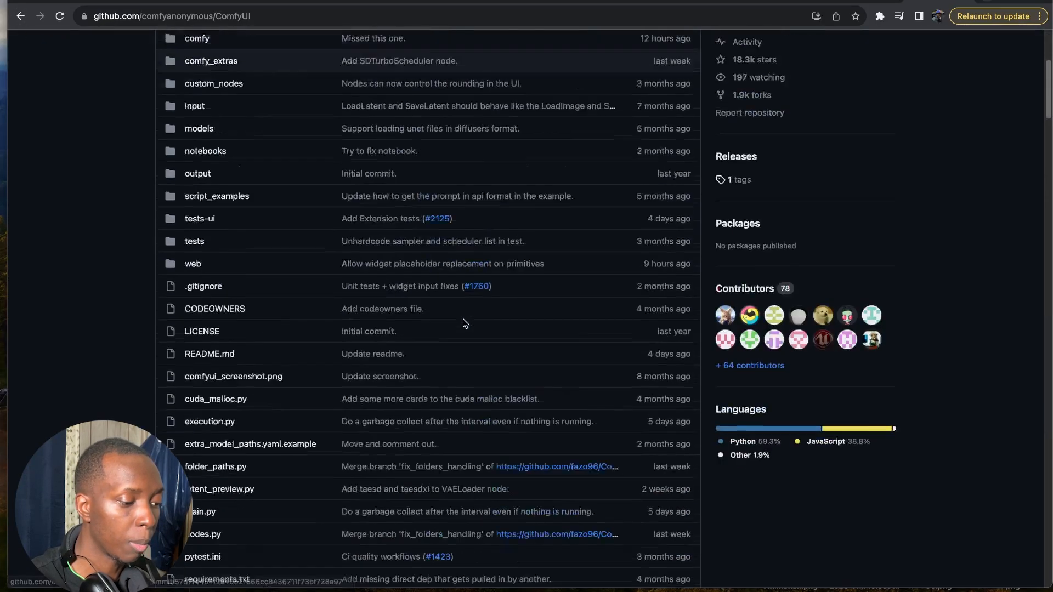
scroll(464, 324, "down", 20)
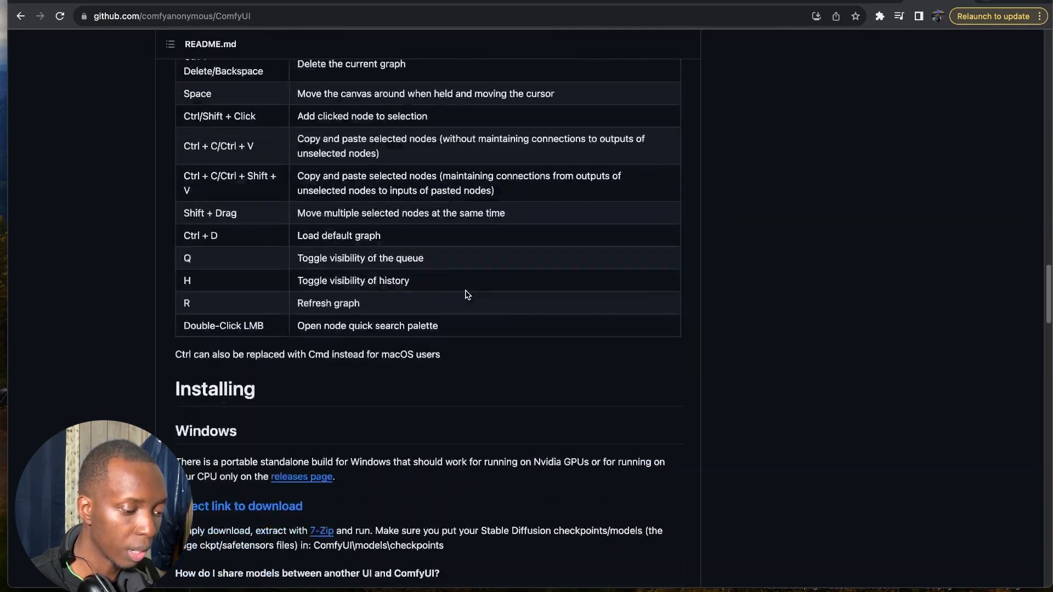
key("super+bracketleft")
left_click(314, 281)
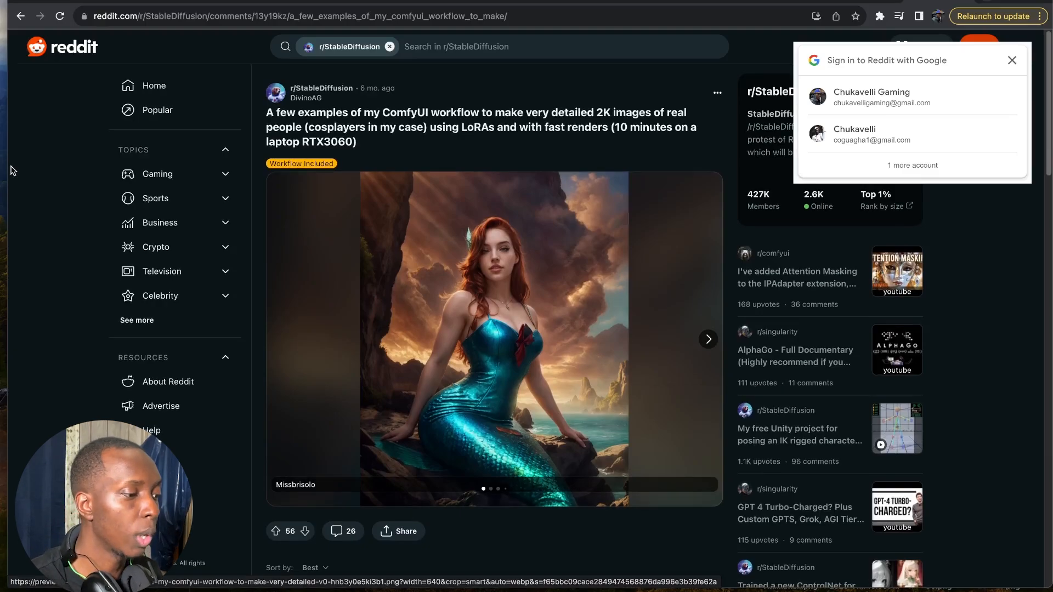
left_click(21, 15)
- Find the Beginner's Guide to ComfyUI by Stable Diffusion Art in the search results and read through its list of covered topics
scroll(318, 224, "down", 10)
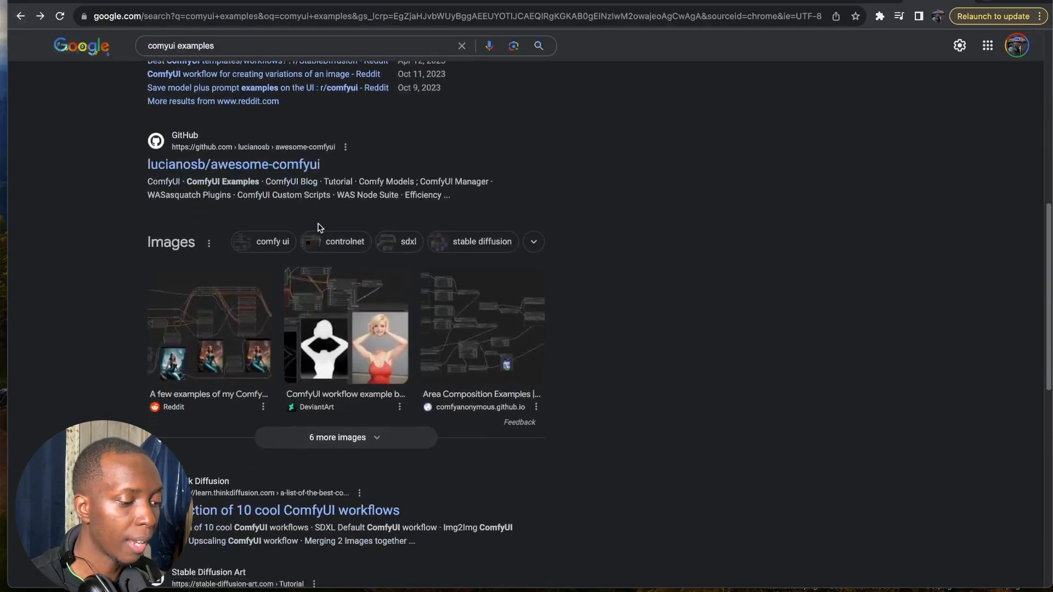
scroll(318, 225, "down", 3)
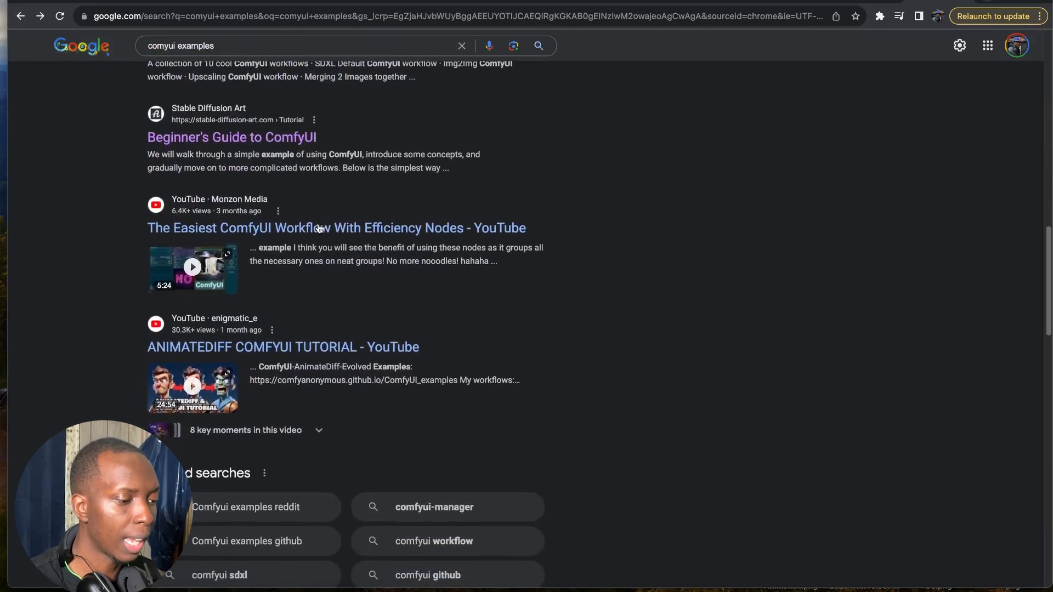
left_click(266, 142)
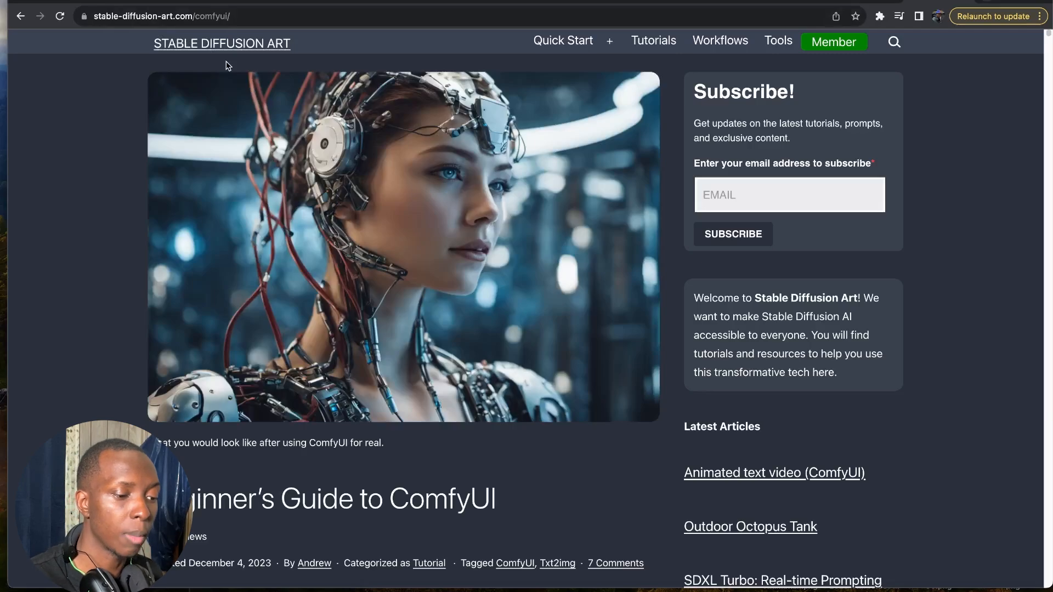
scroll(305, 133, "down", 15)
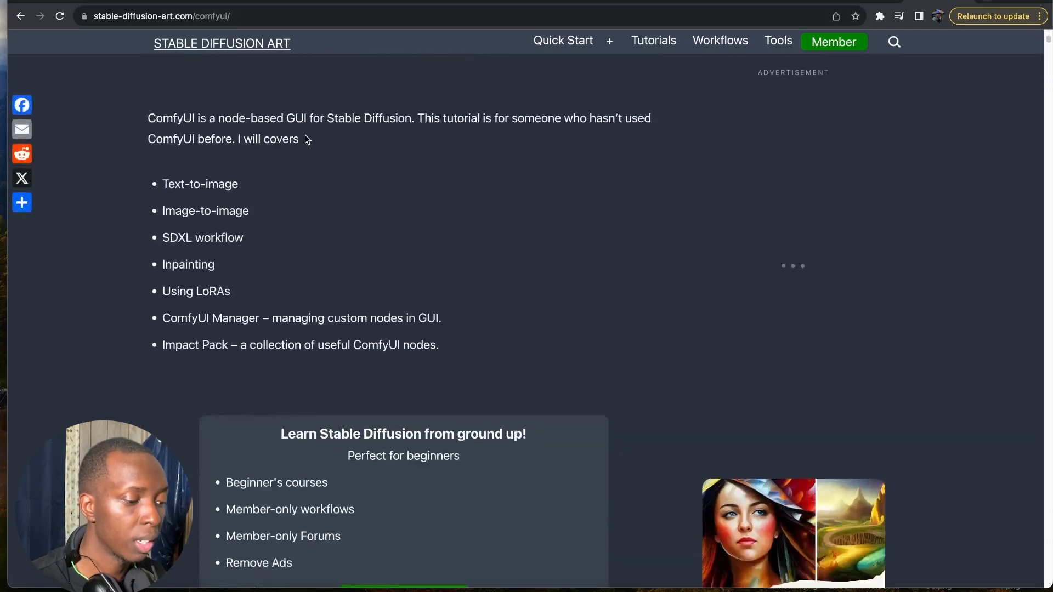
scroll(305, 133, "up", 5)
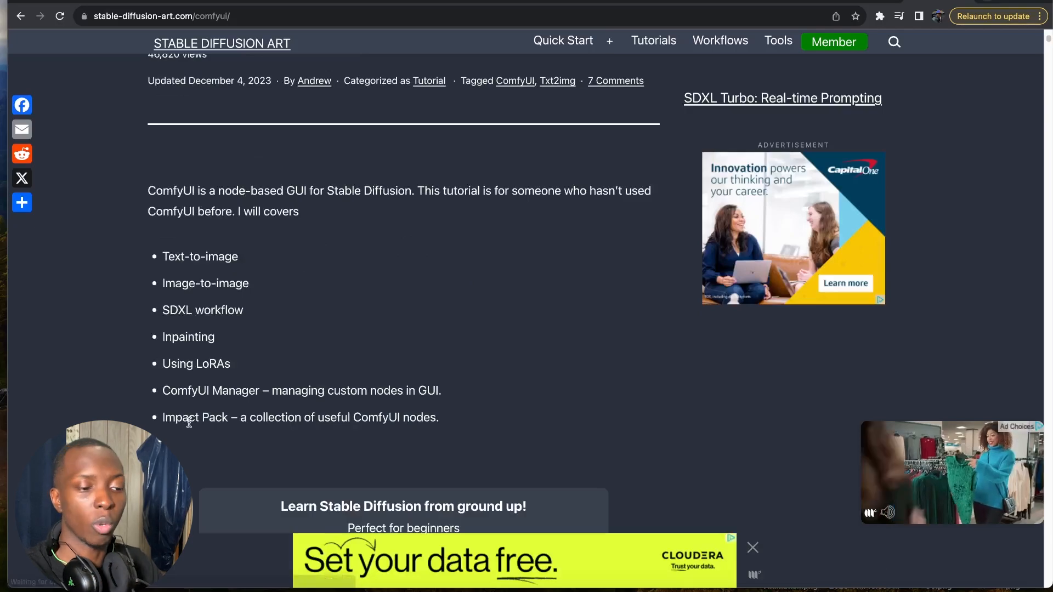
scroll(190, 422, "down", 10)
scroll(191, 433, "down", 3)
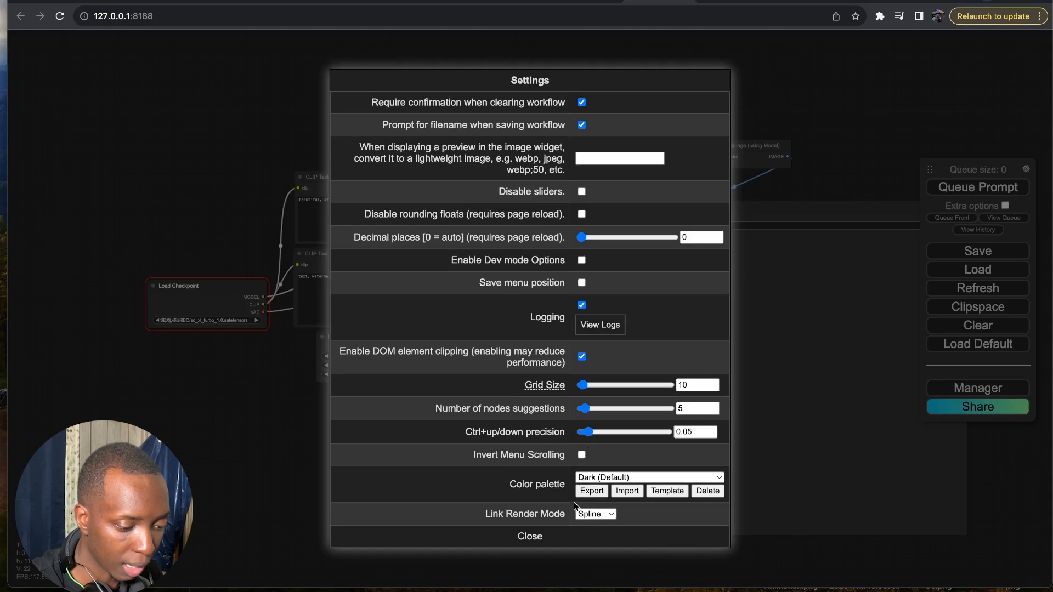
- Try the Solarized and Nord color palettes in ComfyUI's settings
left_click(620, 479)
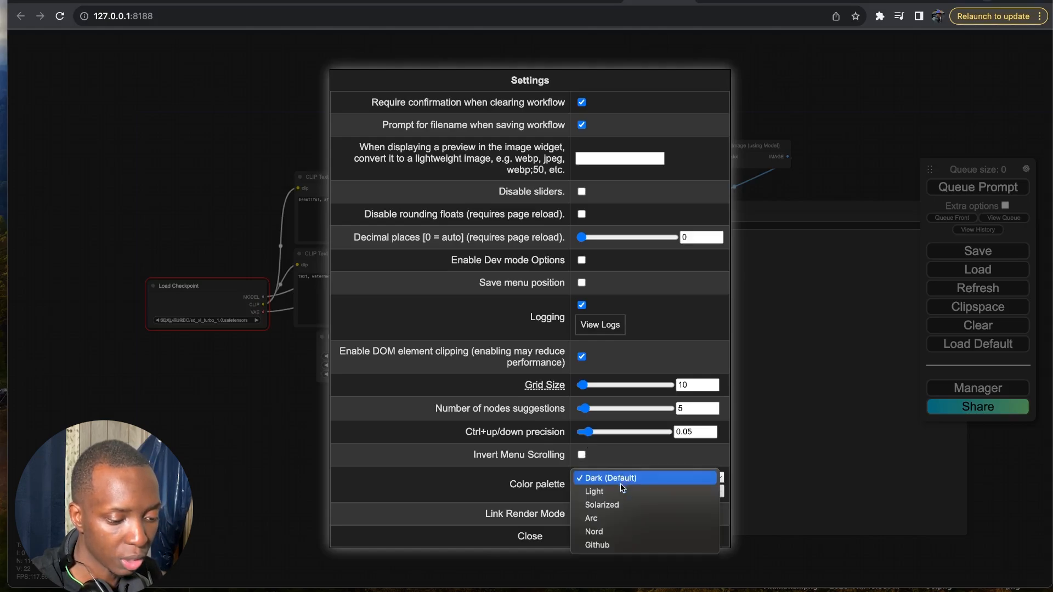
left_click(614, 504)
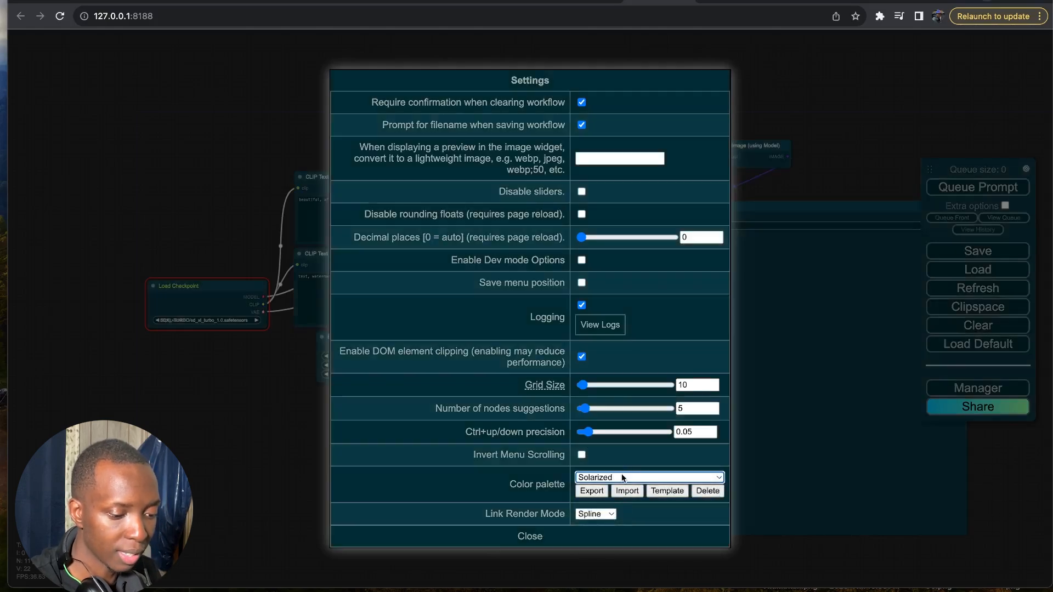
left_click(623, 478)
left_click(618, 503)
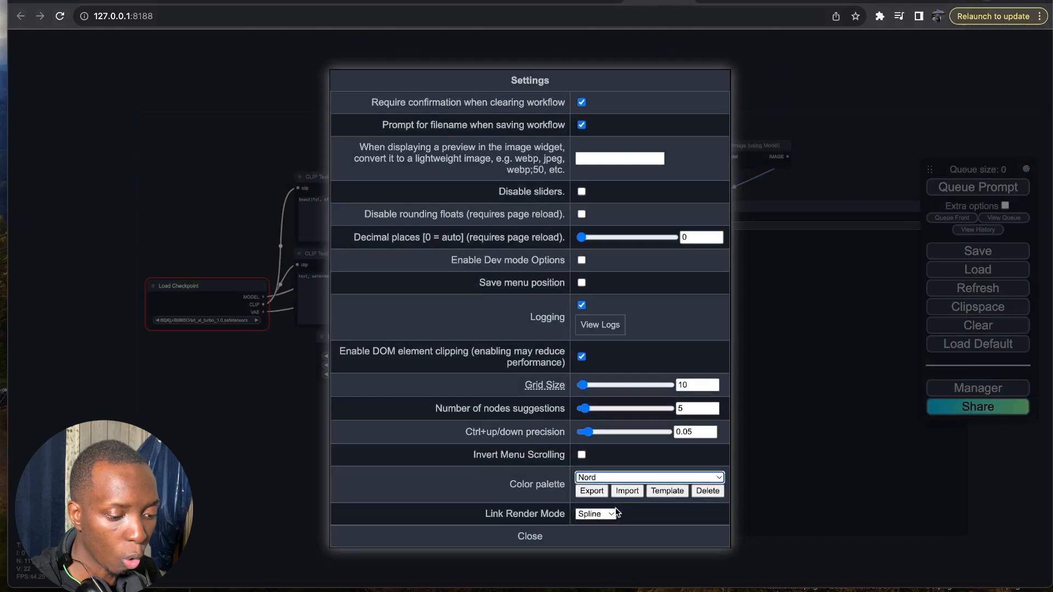
- Set the color palette to Dark (Default) and close the settings
left_click(618, 481)
left_click(621, 425)
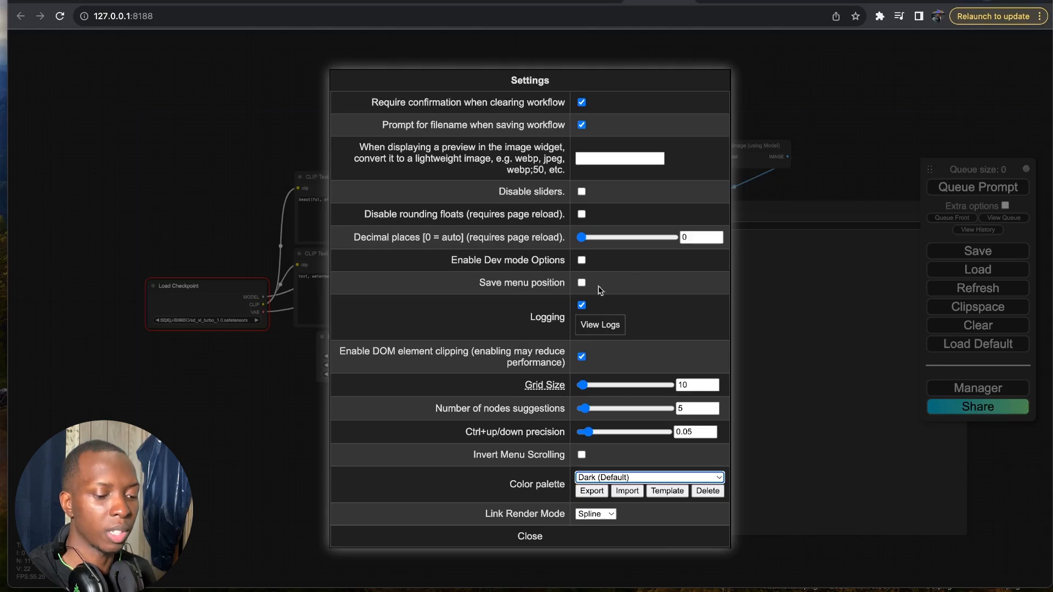
left_click(513, 537)
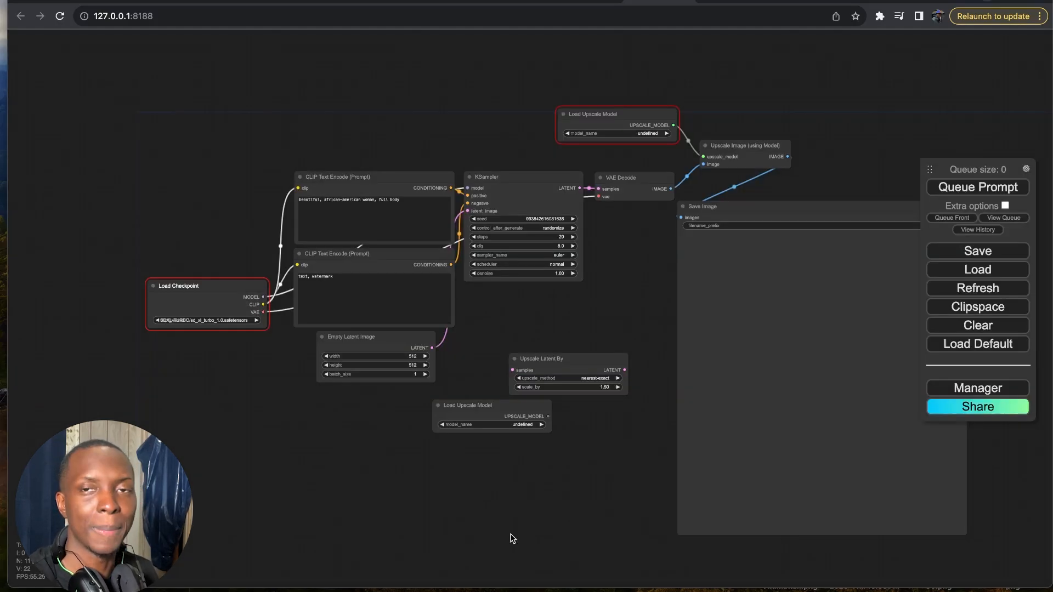